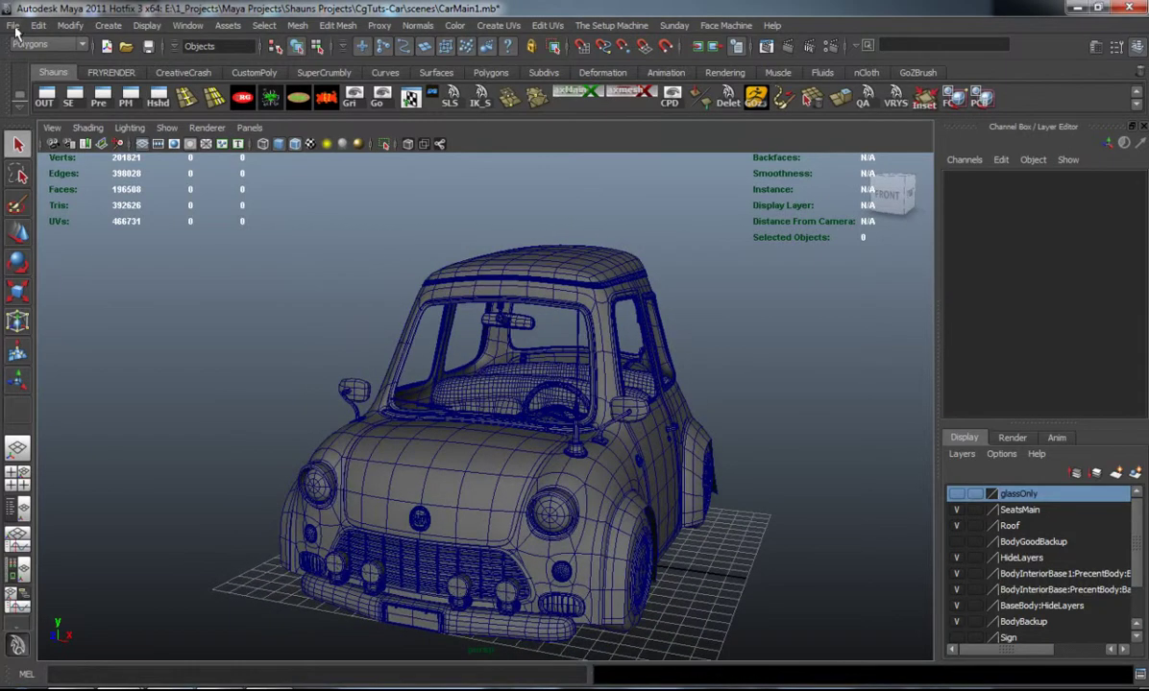
Step: Import the HookPeiceMain.mb file into the car scene
{"action": "left_click", "coordinate": [13, 25]}
{"action": "left_click", "coordinate": [49, 131]}
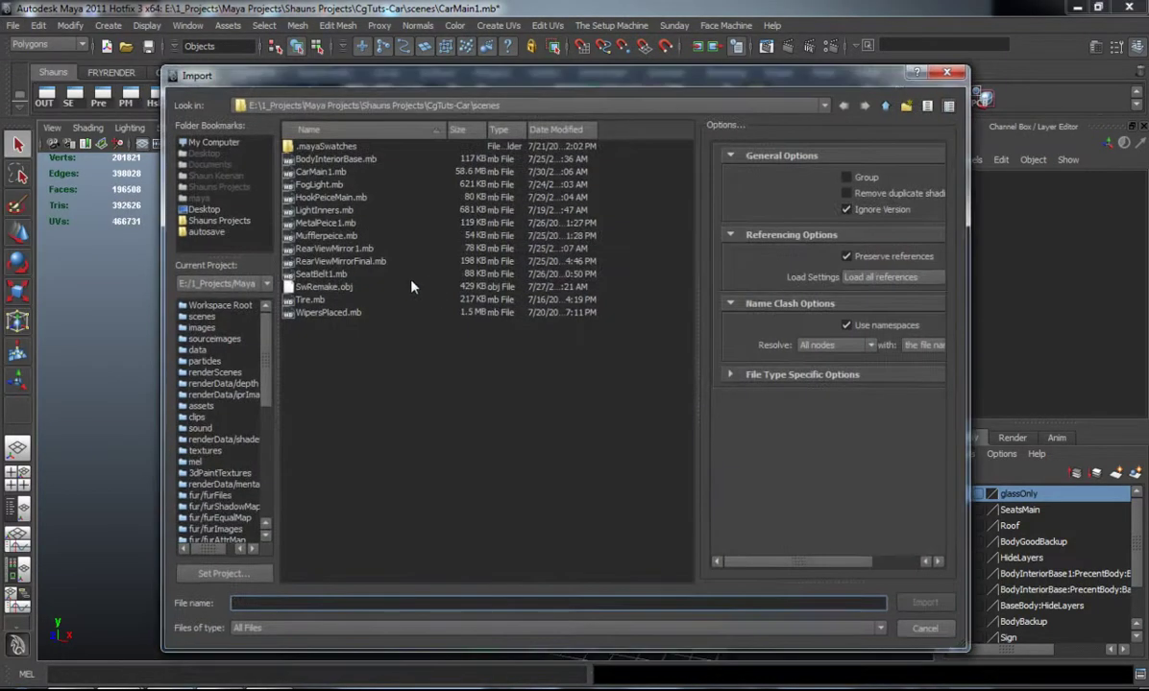
{"action": "left_click", "coordinate": [344, 198]}
{"action": "double_click", "coordinate": [343, 200]}
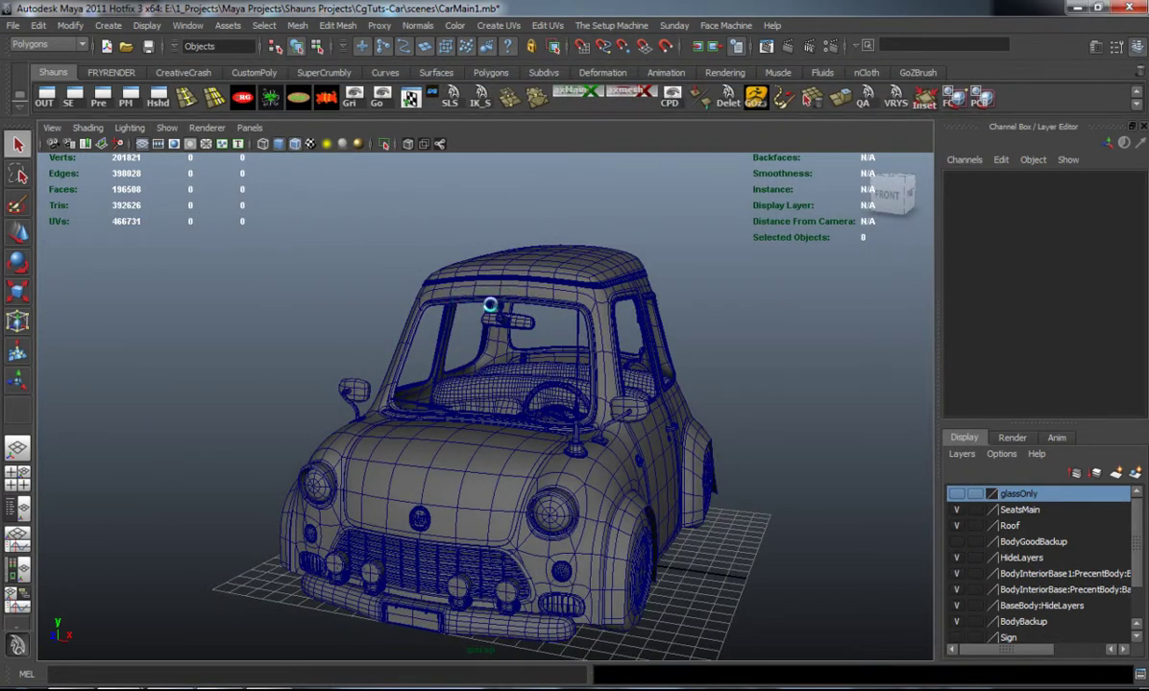
Step: Scale the imported hook piece uniformly to about 0.448 and set its Y rotation to -90
{"action": "scroll", "coordinate": [490, 311], "scroll_direction": "down", "scroll_amount": 5}
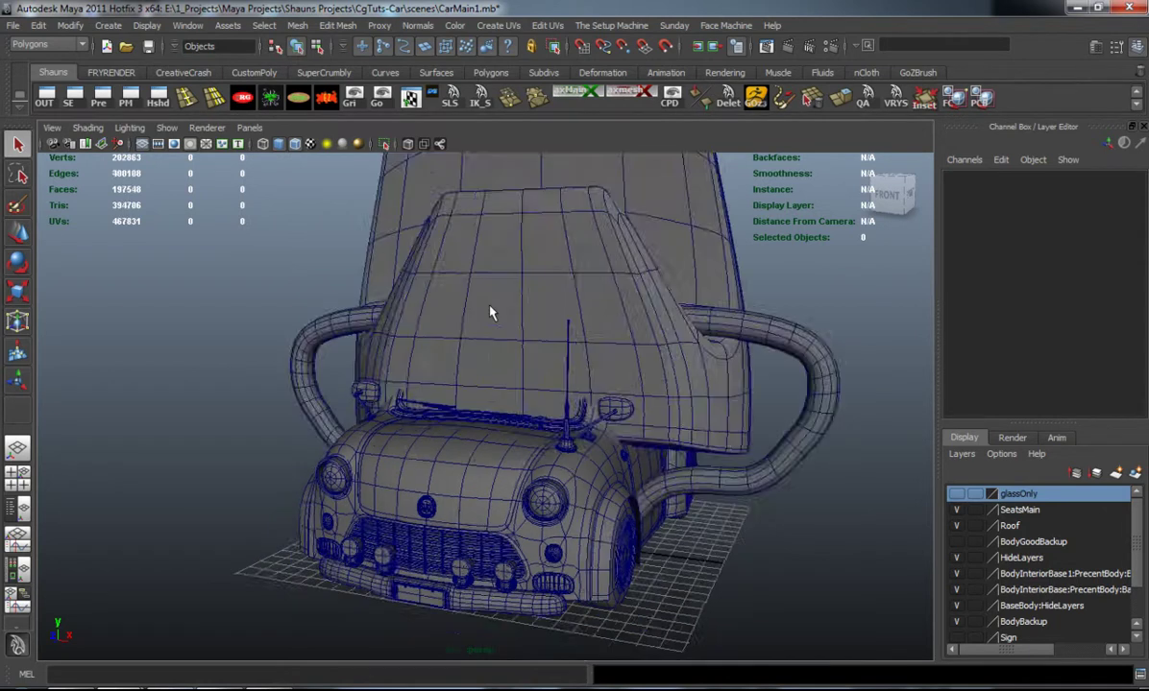
{"action": "left_click_drag", "start_coordinate": [490, 311], "coordinate": [509, 317], "text": "alt"}
{"action": "left_click", "coordinate": [510, 319]}
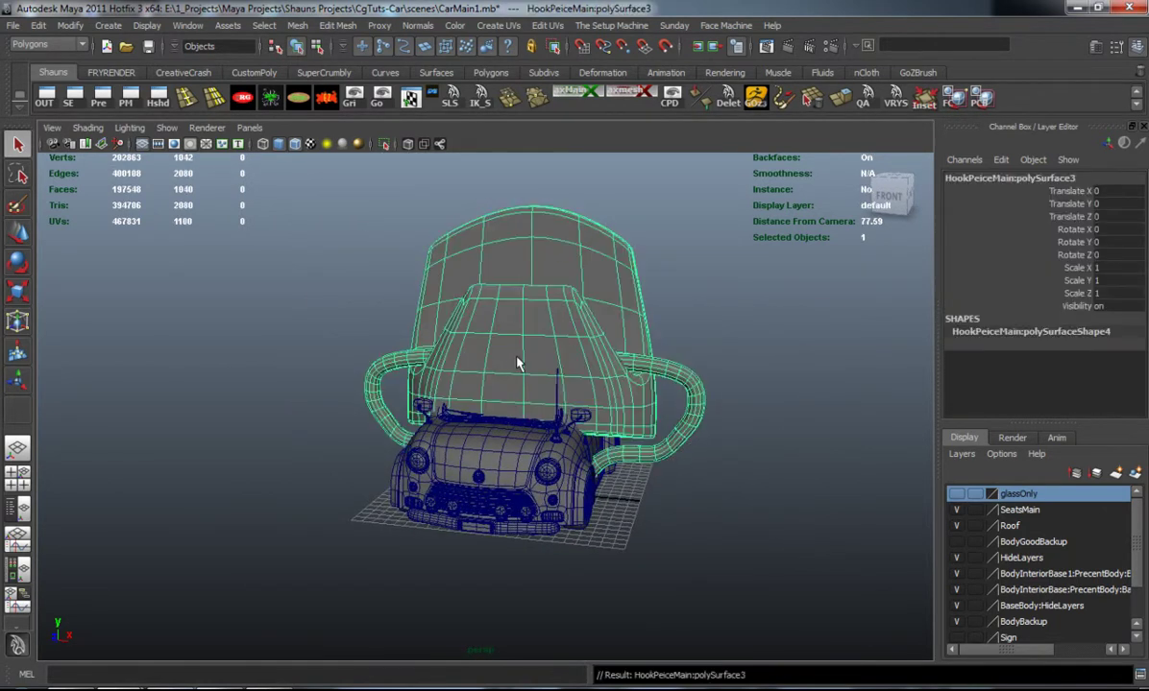
{"action": "key", "text": "w"}
{"action": "key", "text": "r"}
{"action": "left_click_drag", "start_coordinate": [520, 350], "coordinate": [384, 332]}
{"action": "key", "text": "e"}
{"action": "left_click_drag", "start_coordinate": [650, 369], "coordinate": [535, 379]}
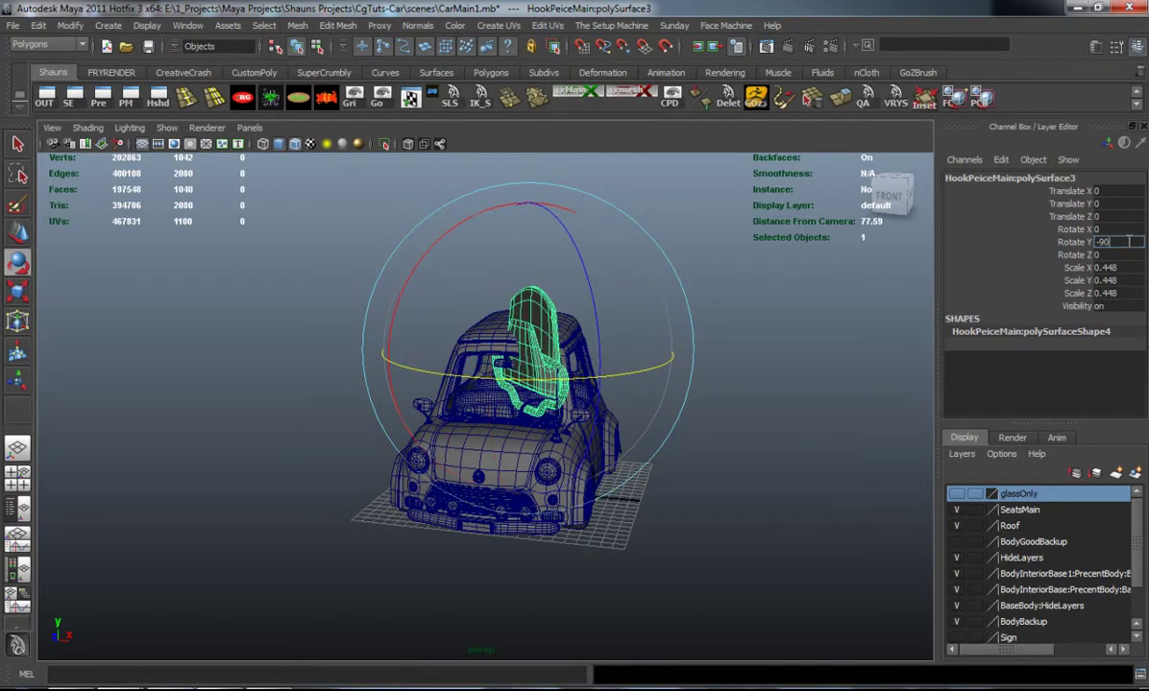
{"action": "key", "text": "Return"}
Step: Turn the hook piece to face the interior pillar, shrink it uniformly to about 0.09, and shift it to about -4.66 in Z
{"action": "scroll", "coordinate": [421, 365], "scroll_direction": "up", "scroll_amount": 6}
{"action": "left_click_drag", "start_coordinate": [413, 375], "coordinate": [569, 380], "text": "alt"}
{"action": "scroll", "coordinate": [570, 379], "scroll_direction": "up", "scroll_amount": 3}
{"action": "middle_click_drag", "start_coordinate": [569, 379], "coordinate": [428, 468], "text": "alt"}
{"action": "left_click_drag", "start_coordinate": [427, 468], "coordinate": [567, 397], "text": "alt"}
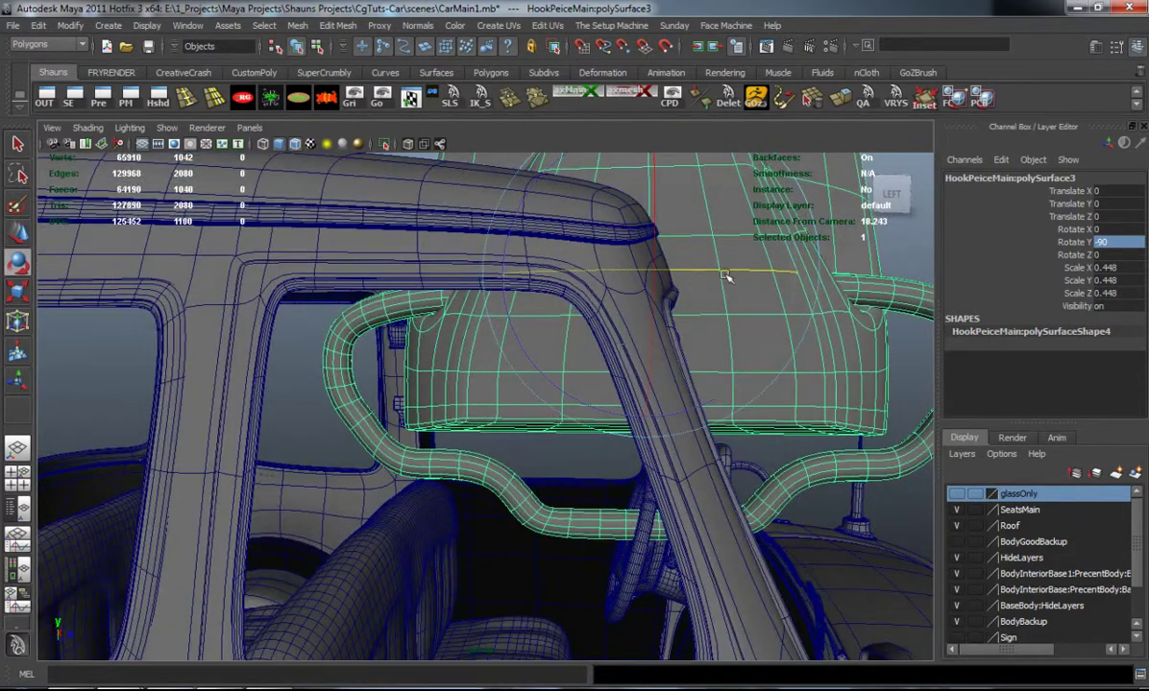
{"action": "left_click_drag", "start_coordinate": [727, 274], "coordinate": [154, 324]}
{"action": "key", "text": "w"}
{"action": "right_click_drag", "start_coordinate": [154, 324], "coordinate": [423, 359], "text": "alt"}
{"action": "middle_click_drag", "start_coordinate": [384, 353], "coordinate": [513, 390], "text": "alt"}
{"action": "left_click_drag", "start_coordinate": [513, 390], "coordinate": [446, 361], "text": "alt"}
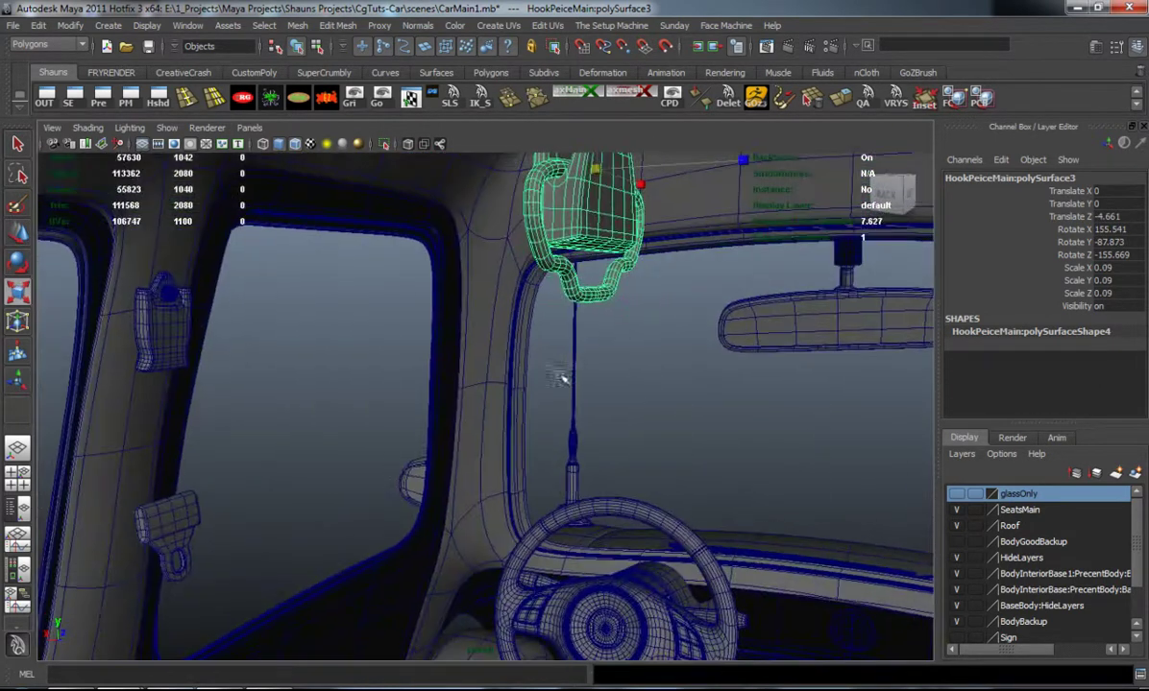
Step: Move the hook piece onto the pillar between the two seat-belt fittings, at about X 3.53, Y -2.22, Z -6.10
{"action": "middle_click_drag", "start_coordinate": [445, 361], "coordinate": [557, 396], "text": "alt"}
{"action": "left_click_drag", "start_coordinate": [556, 396], "coordinate": [443, 320], "text": "alt"}
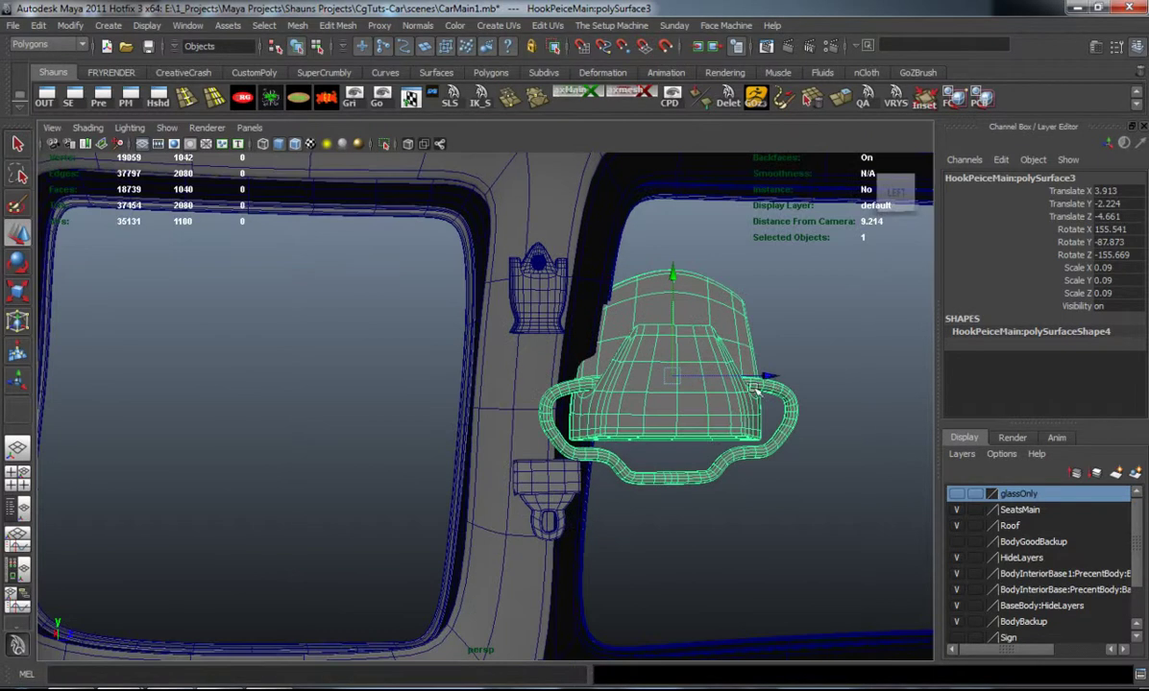
{"action": "left_click_drag", "start_coordinate": [718, 363], "coordinate": [570, 405]}
{"action": "right_click_drag", "start_coordinate": [551, 404], "coordinate": [643, 411], "text": "alt"}
{"action": "left_click_drag", "start_coordinate": [644, 411], "coordinate": [539, 431], "text": "alt"}
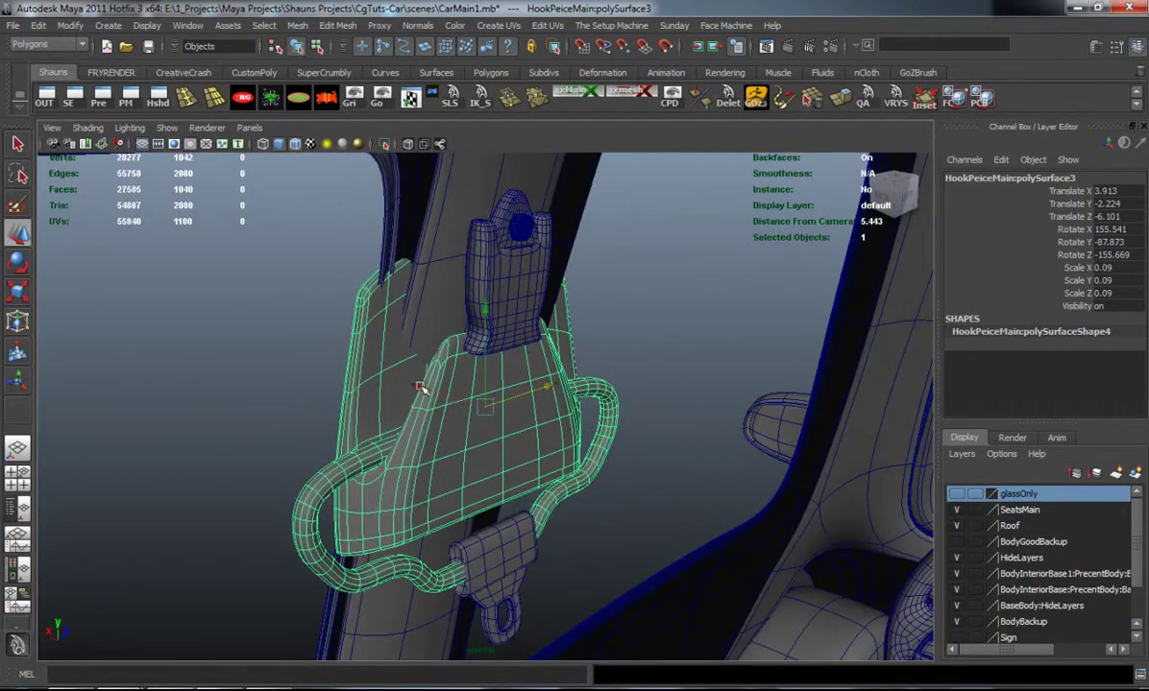
{"action": "left_click_drag", "start_coordinate": [420, 386], "coordinate": [460, 408]}
Step: Scale the hook piece down to about 0.023 and position it directly under the upper seat-belt fitting
{"action": "left_click_drag", "start_coordinate": [460, 408], "coordinate": [403, 402], "text": "alt"}
{"action": "key", "text": "r"}
{"action": "left_click_drag", "start_coordinate": [499, 413], "coordinate": [311, 394]}
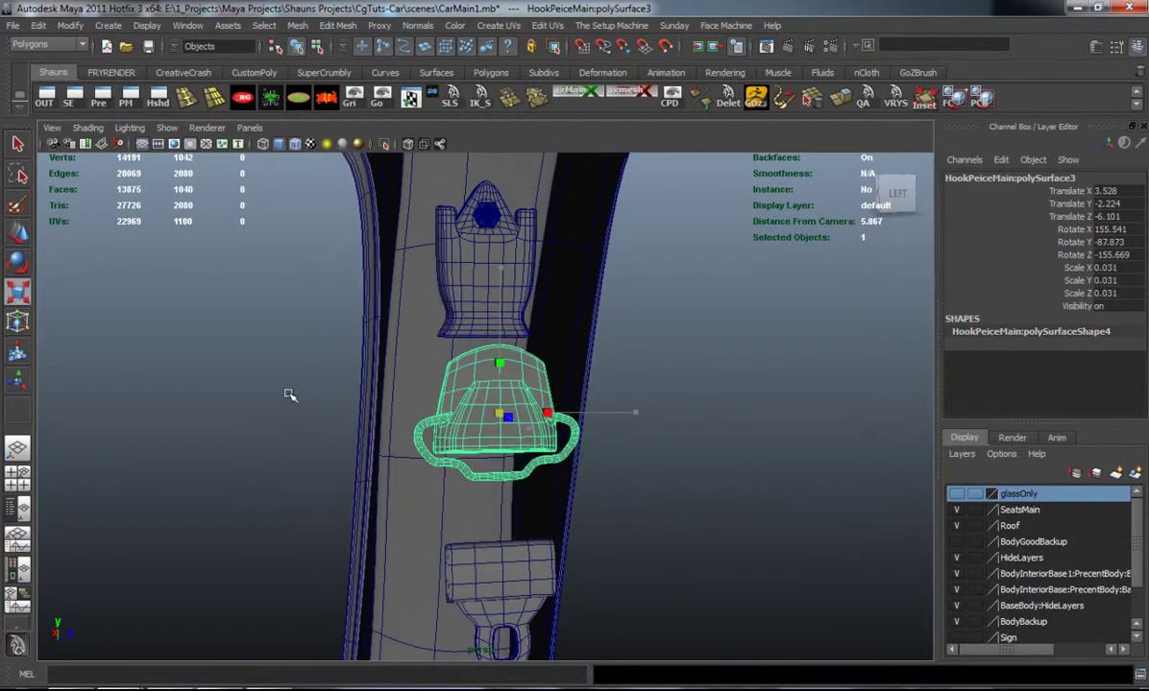
{"action": "right_click_drag", "start_coordinate": [279, 373], "coordinate": [562, 414], "text": "alt"}
{"action": "key", "text": "w"}
{"action": "left_click_drag", "start_coordinate": [583, 423], "coordinate": [454, 407]}
{"action": "left_click_drag", "start_coordinate": [532, 222], "coordinate": [533, 214]}
{"action": "left_click_drag", "start_coordinate": [494, 252], "coordinate": [450, 326], "text": "alt"}
{"action": "left_click_drag", "start_coordinate": [484, 234], "coordinate": [552, 293]}
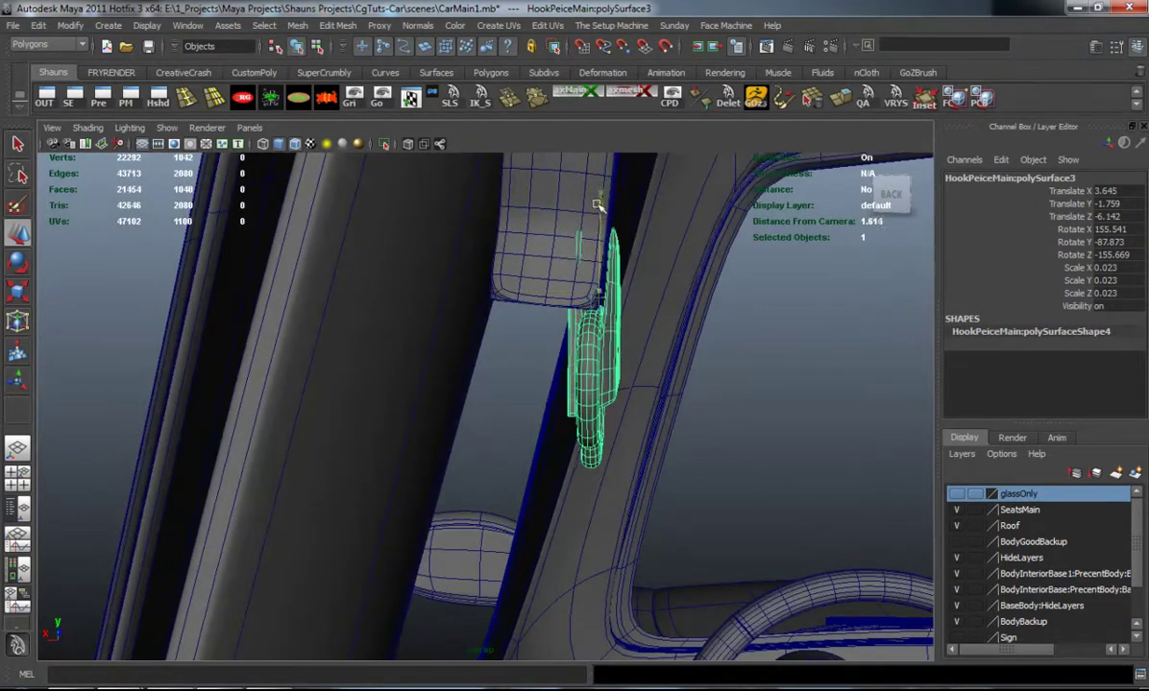
Step: Tilt the hook piece to an X rotation of about 162.4 and thicken it to a Z scale of about 0.056
{"action": "key", "text": "e"}
{"action": "left_click_drag", "start_coordinate": [656, 268], "coordinate": [623, 305], "text": "alt"}
{"action": "key", "text": "w"}
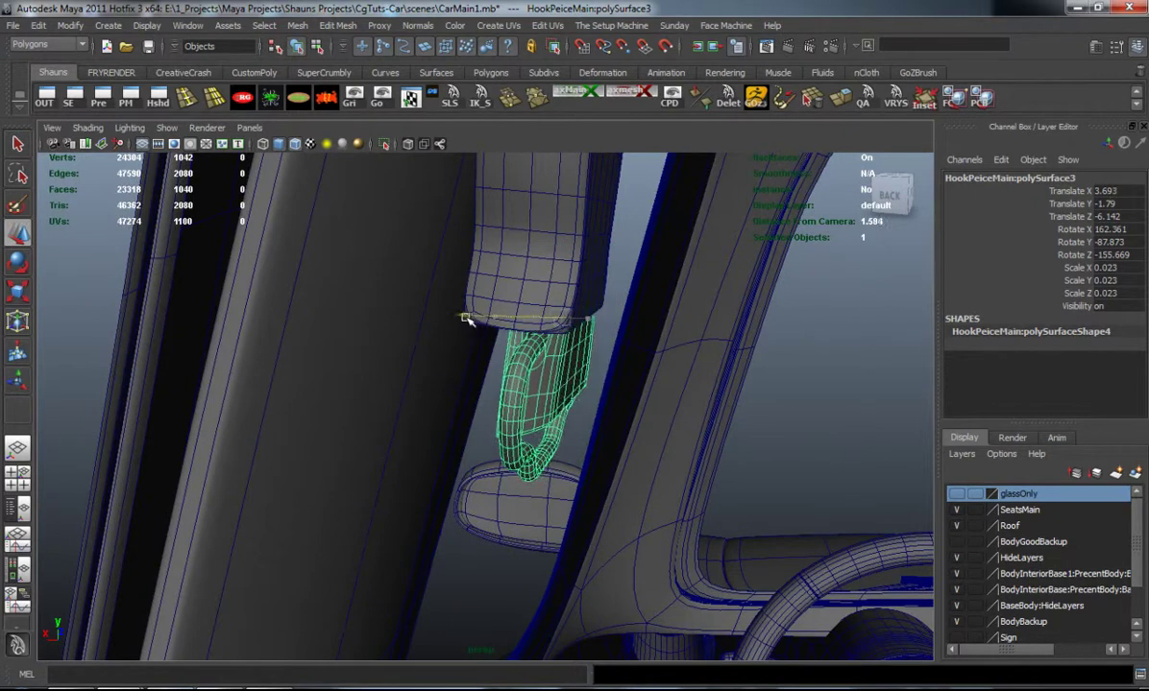
{"action": "key", "text": "r"}
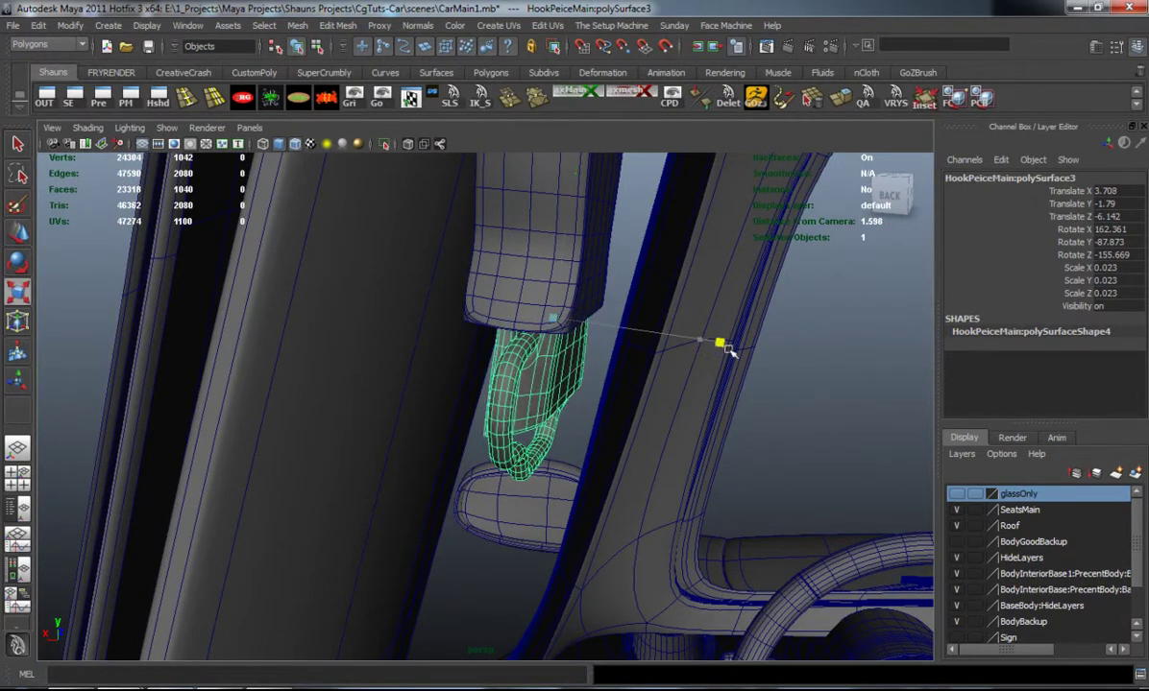
{"action": "left_click_drag", "start_coordinate": [857, 401], "coordinate": [584, 286], "text": "alt"}
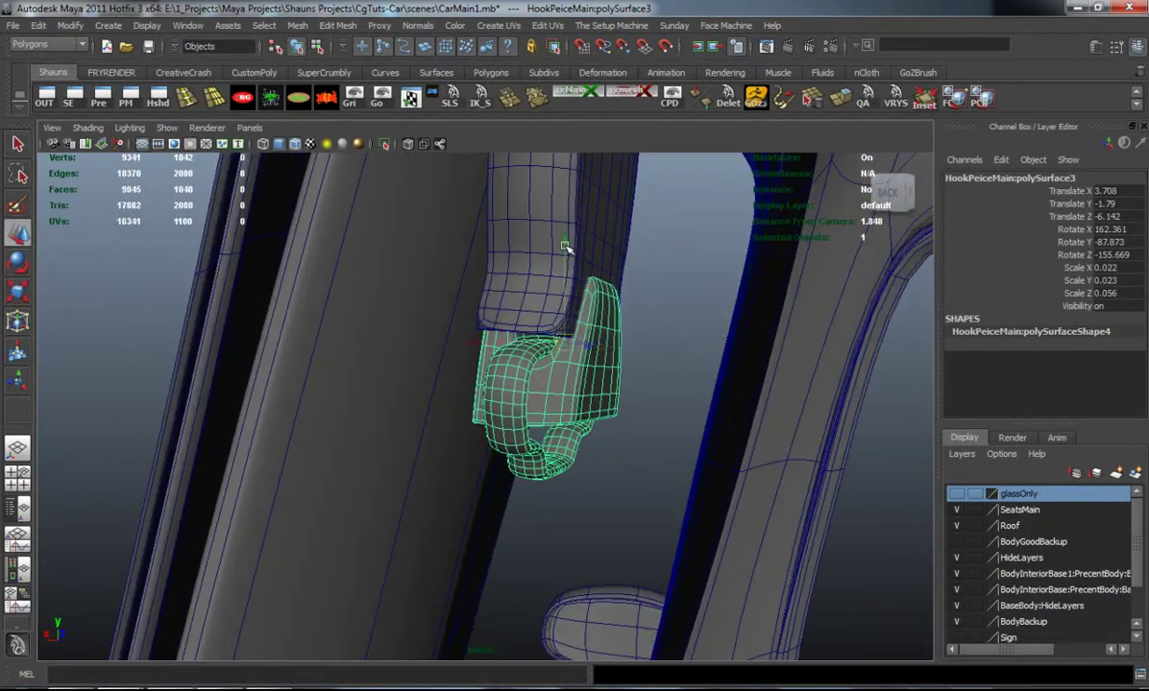
Step: Reduce the hook piece's Z scale to about 0.04 and align it under the upper fitting at about X 3.72, Y -1.75, Z -6.14
{"action": "left_click_drag", "start_coordinate": [568, 228], "coordinate": [474, 356], "text": "alt"}
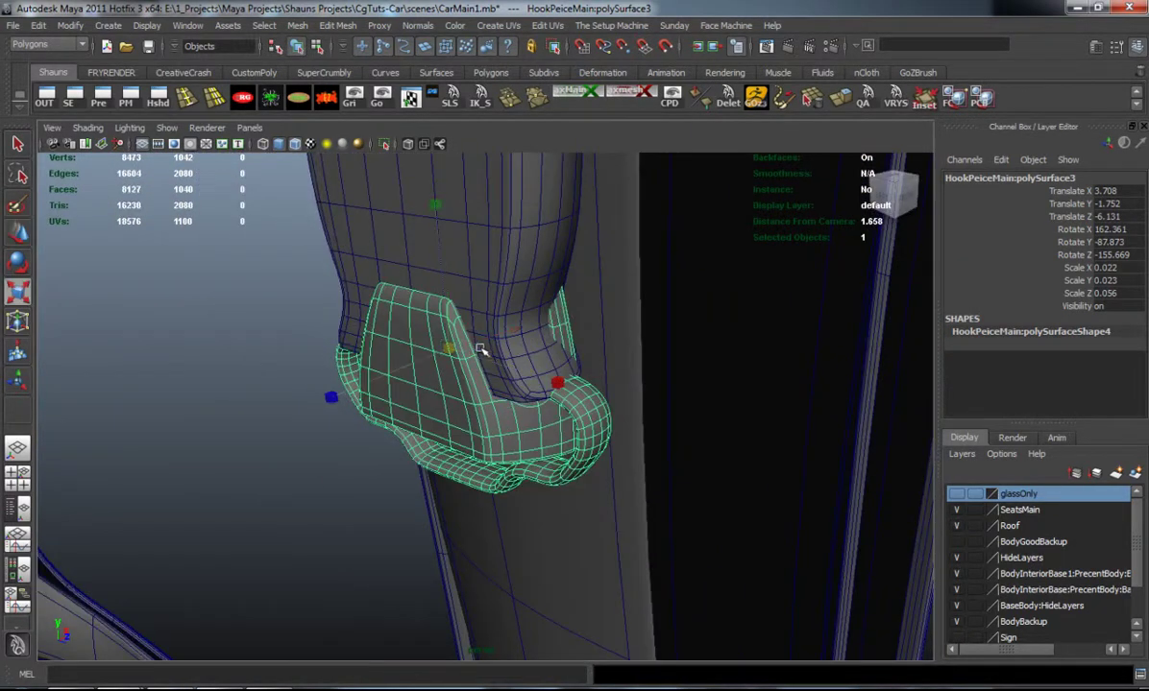
{"action": "key", "text": "w"}
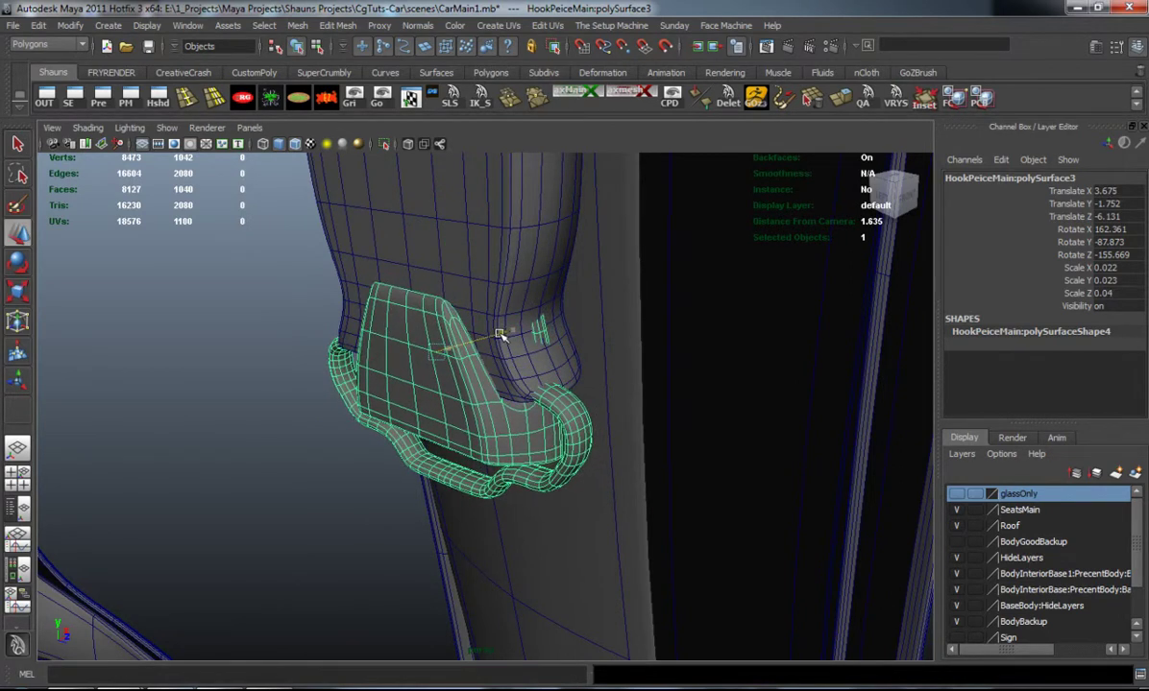
{"action": "left_click_drag", "start_coordinate": [458, 358], "coordinate": [545, 344], "text": "alt"}
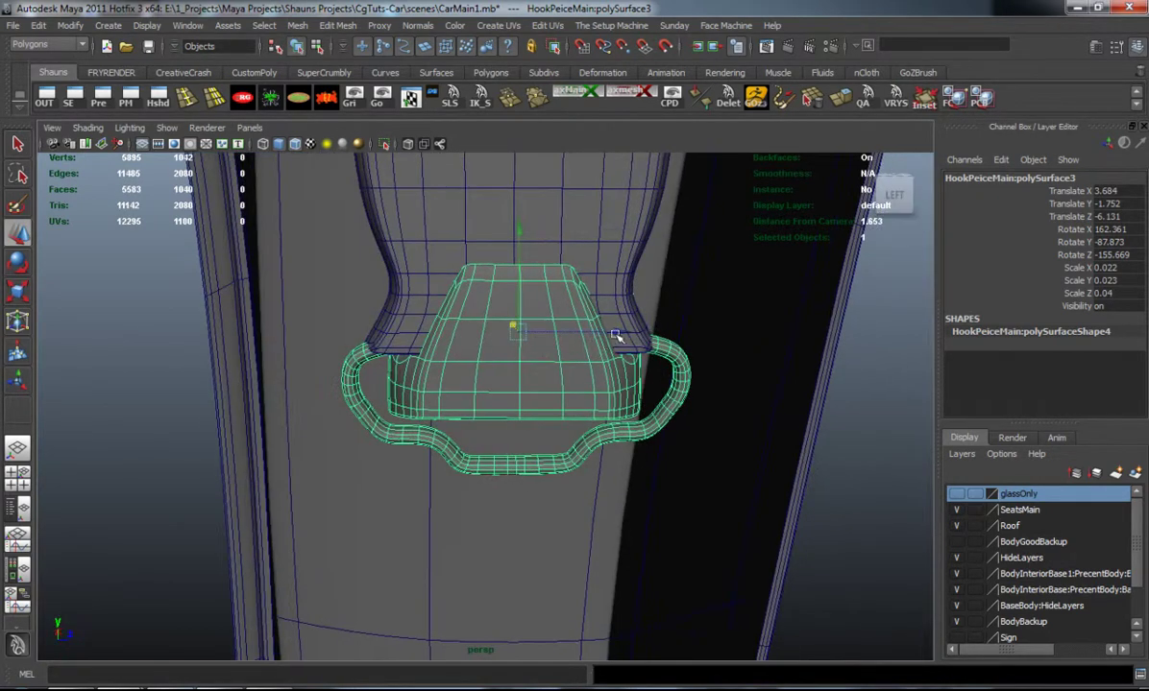
{"action": "left_click_drag", "start_coordinate": [618, 335], "coordinate": [605, 360]}
{"action": "key", "text": "e"}
{"action": "left_click_drag", "start_coordinate": [584, 315], "coordinate": [656, 328], "text": "alt"}
{"action": "key", "text": "ctrl+z"}
{"action": "key", "text": "w"}
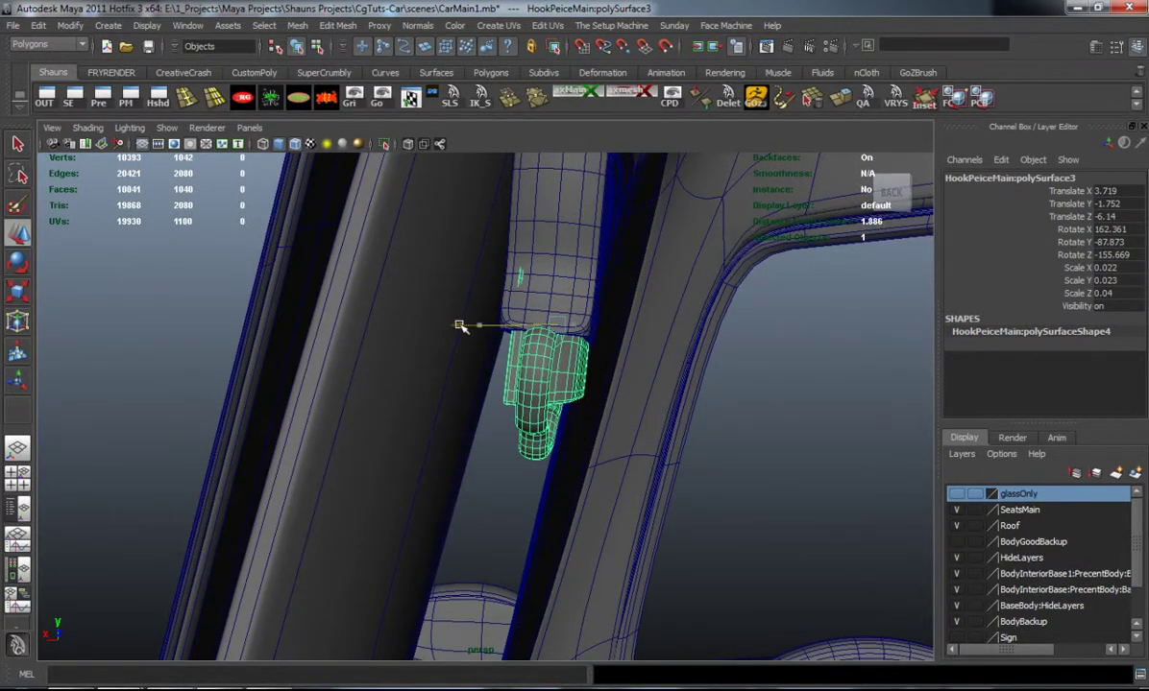
Step: Try thickening the hook piece to a Z scale of about 0.075
{"action": "left_click_drag", "start_coordinate": [478, 345], "coordinate": [516, 317], "text": "alt"}
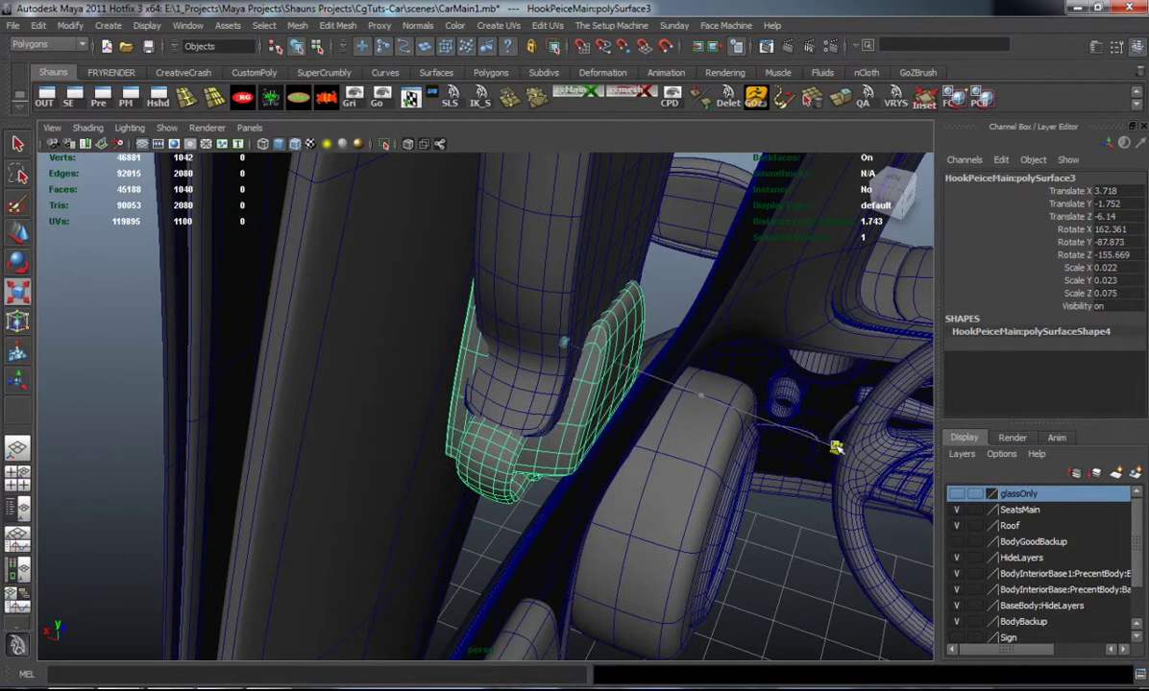
{"action": "left_click_drag", "start_coordinate": [824, 443], "coordinate": [703, 435], "text": "alt"}
{"action": "key", "text": "ctrl+z"}
{"action": "key", "text": "ctrl+z"}
{"action": "left_click", "coordinate": [629, 435]}
Step: Create a polygon plane on the ground grid beside the seat, at about X 7.14, Z -2.45
{"action": "scroll", "coordinate": [610, 453], "scroll_direction": "down", "scroll_amount": 4}
{"action": "left_click_drag", "start_coordinate": [610, 453], "coordinate": [388, 230], "text": "alt"}
{"action": "scroll", "coordinate": [473, 446], "scroll_direction": "down", "scroll_amount": 4}
{"action": "left_click", "coordinate": [490, 73]}
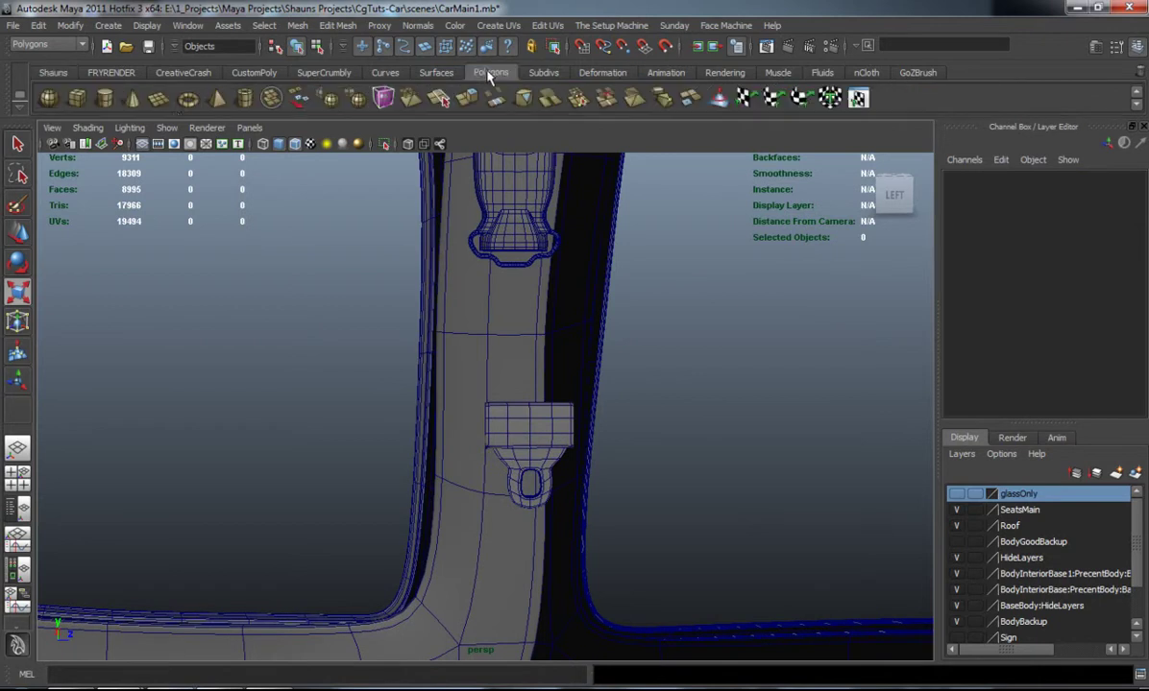
{"action": "left_click", "coordinate": [158, 100]}
{"action": "scroll", "coordinate": [487, 494], "scroll_direction": "down", "scroll_amount": 4}
{"action": "middle_click_drag", "start_coordinate": [486, 494], "coordinate": [469, 310], "text": "alt"}
{"action": "left_click_drag", "start_coordinate": [470, 310], "coordinate": [453, 407], "text": "alt"}
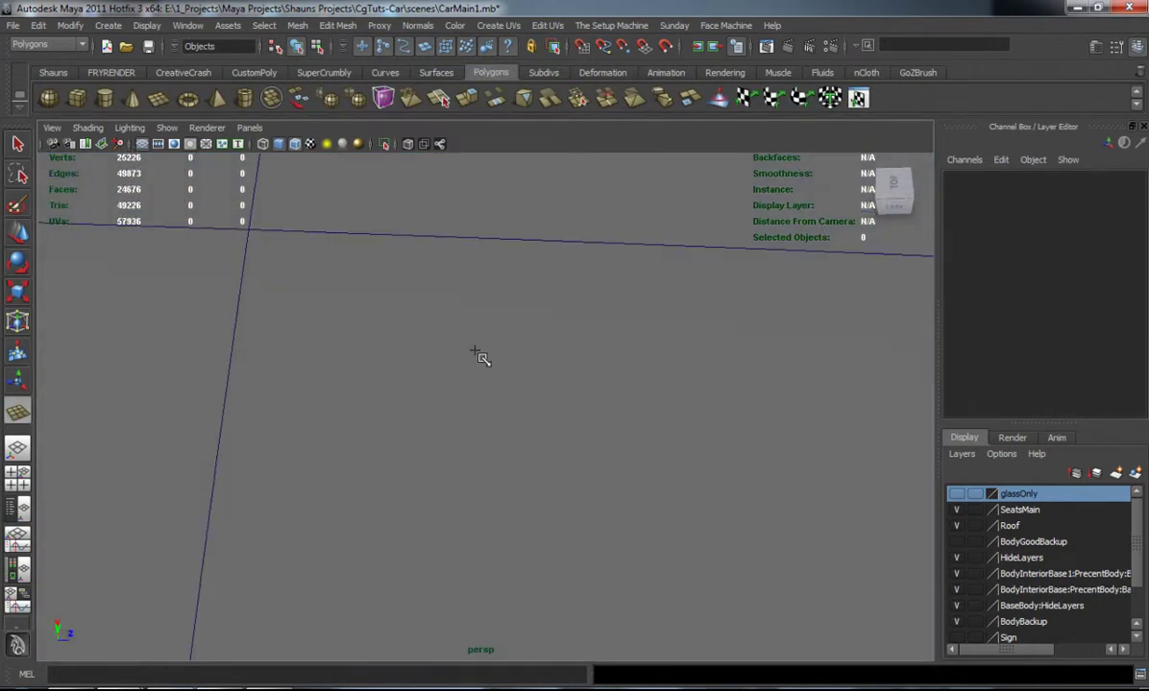
{"action": "scroll", "coordinate": [453, 407], "scroll_direction": "up", "scroll_amount": 3}
{"action": "middle_click_drag", "start_coordinate": [453, 407], "coordinate": [473, 356], "text": "alt"}
{"action": "right_click_drag", "start_coordinate": [472, 356], "coordinate": [474, 430], "text": "alt"}
{"action": "left_click", "coordinate": [538, 542]}
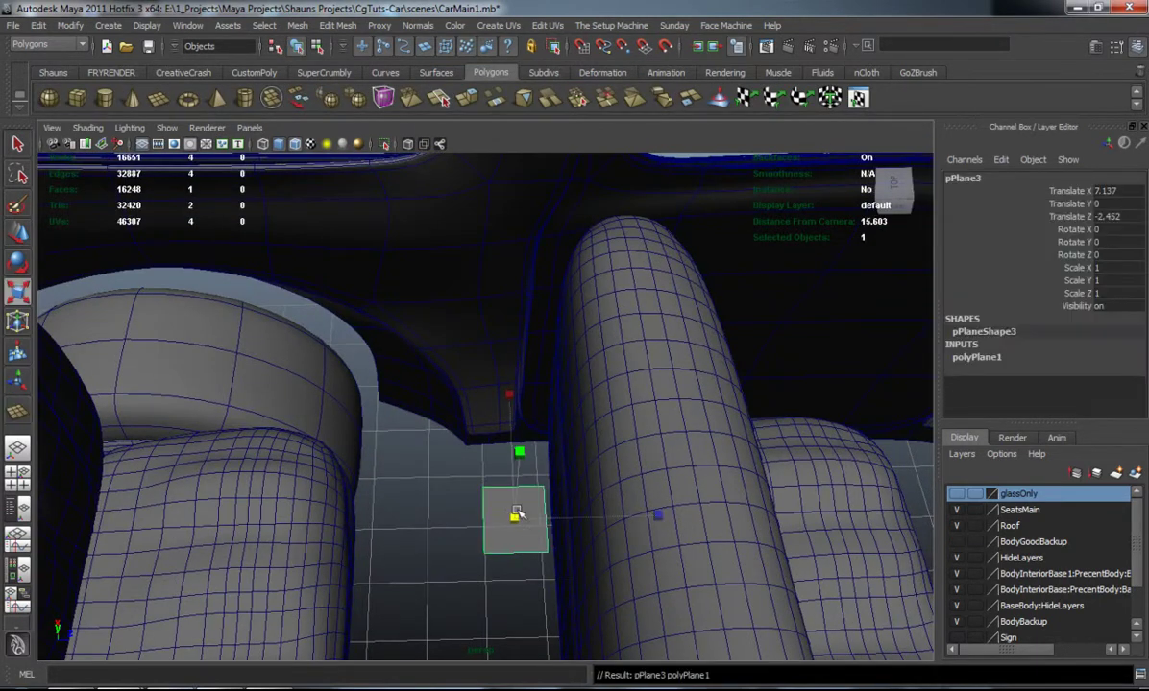
Step: Try tilting the new plane to a Z rotation of about 53.4 and moving it toward the side of the car
{"action": "key", "text": "e"}
{"action": "key", "text": "w"}
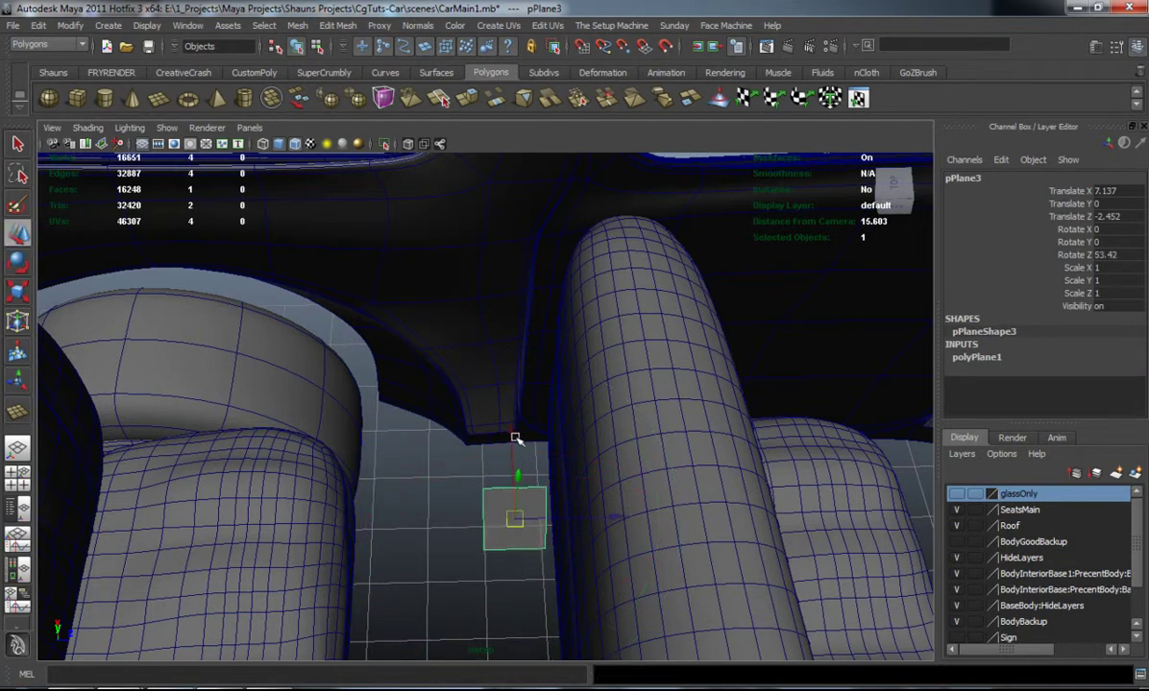
{"action": "left_click_drag", "start_coordinate": [513, 435], "coordinate": [513, 307]}
{"action": "key", "text": "ctrl+z"}
Step: Raise the plane to about Y 6.54 and stand it upright with a Z rotation of 90
{"action": "left_click_drag", "start_coordinate": [530, 461], "coordinate": [530, 273]}
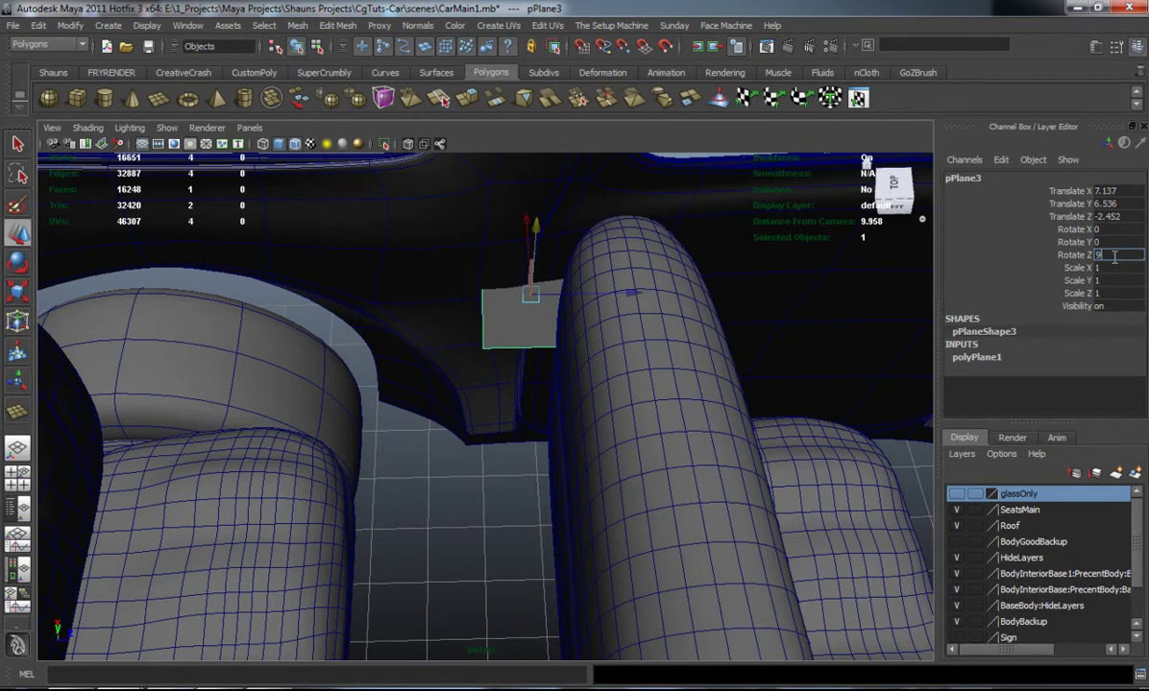
{"action": "key", "text": "Return"}
{"action": "left_click_drag", "start_coordinate": [317, 480], "coordinate": [207, 346], "text": "alt"}
{"action": "middle_click_drag", "start_coordinate": [221, 384], "coordinate": [279, 471], "text": "alt"}
{"action": "left_click_drag", "start_coordinate": [279, 472], "coordinate": [362, 503], "text": "alt"}
Step: Place the plane at the pillar's base at about X 6.90, Z -2.91, and narrow it to a Z scale of about 0.756
{"action": "left_click_drag", "start_coordinate": [595, 469], "coordinate": [532, 481]}
{"action": "left_click_drag", "start_coordinate": [480, 482], "coordinate": [529, 492], "text": "alt"}
{"action": "left_click_drag", "start_coordinate": [286, 460], "coordinate": [289, 462]}
{"action": "middle_click_drag", "start_coordinate": [287, 464], "coordinate": [290, 466]}
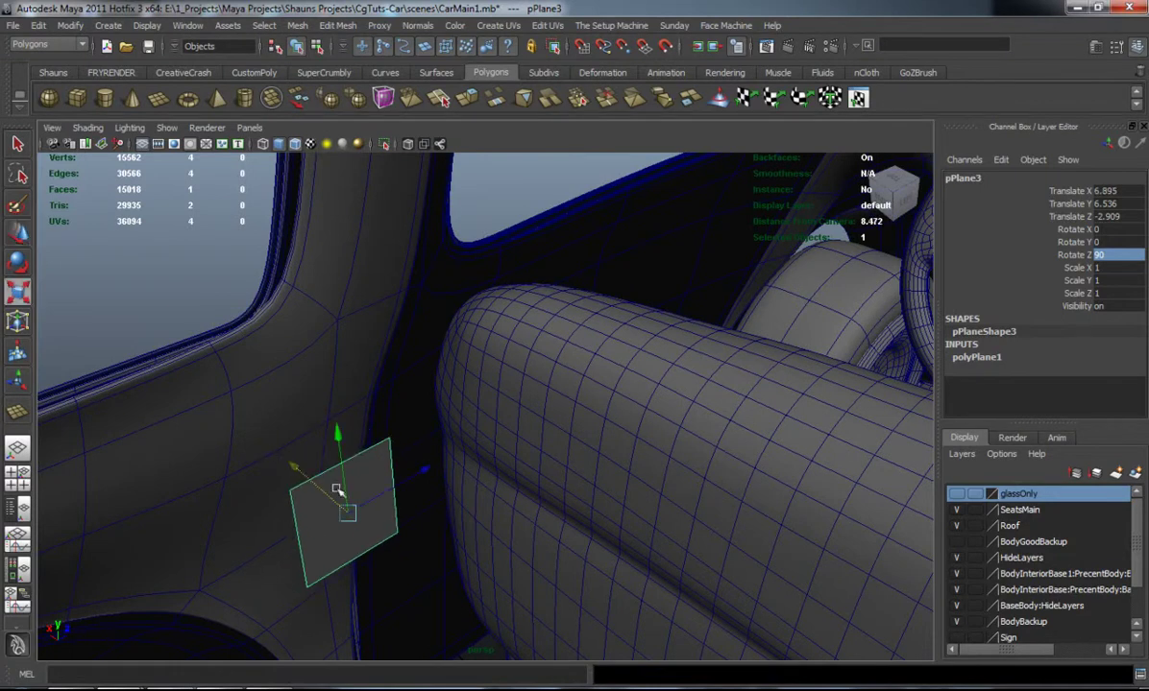
{"action": "left_click_drag", "start_coordinate": [461, 457], "coordinate": [429, 468]}
Step: Extrude the plane's upper edge and pull it up along the pillar toward the hook piece
{"action": "right_click_drag", "start_coordinate": [338, 429], "coordinate": [332, 384]}
{"action": "left_click", "coordinate": [331, 458]}
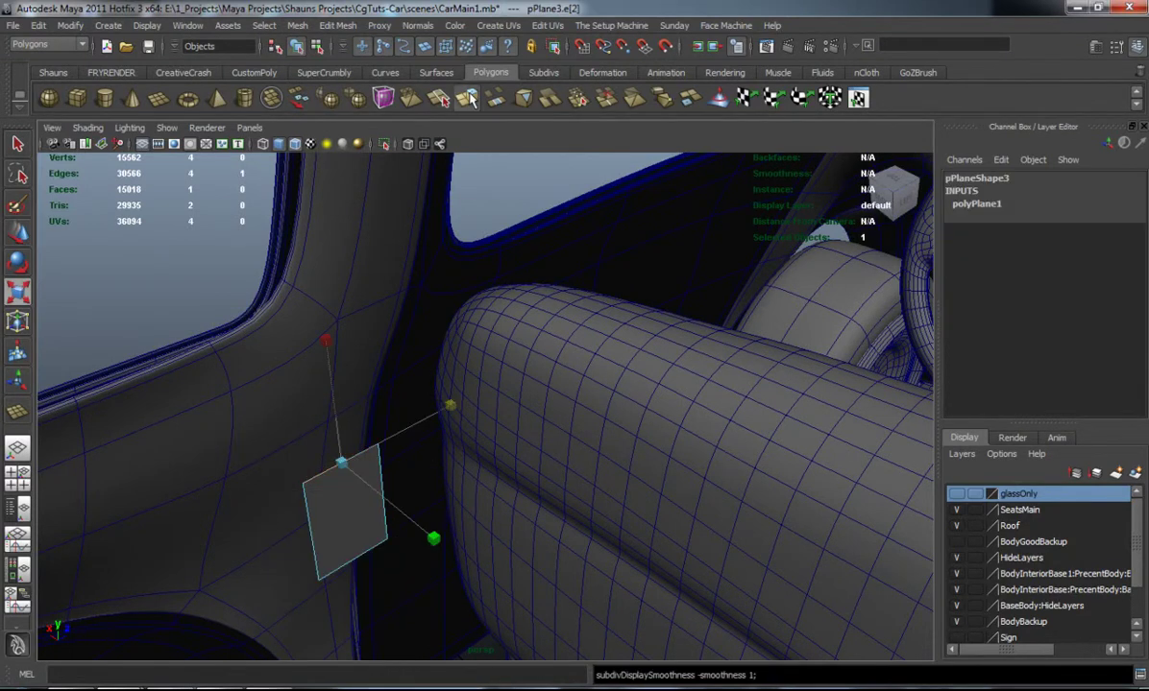
{"action": "key", "text": "ctrl+e"}
{"action": "left_click_drag", "start_coordinate": [474, 321], "coordinate": [305, 152], "text": "alt"}
{"action": "middle_click_drag", "start_coordinate": [369, 232], "coordinate": [380, 369], "text": "alt"}
{"action": "left_click_drag", "start_coordinate": [379, 368], "coordinate": [307, 367], "text": "alt"}
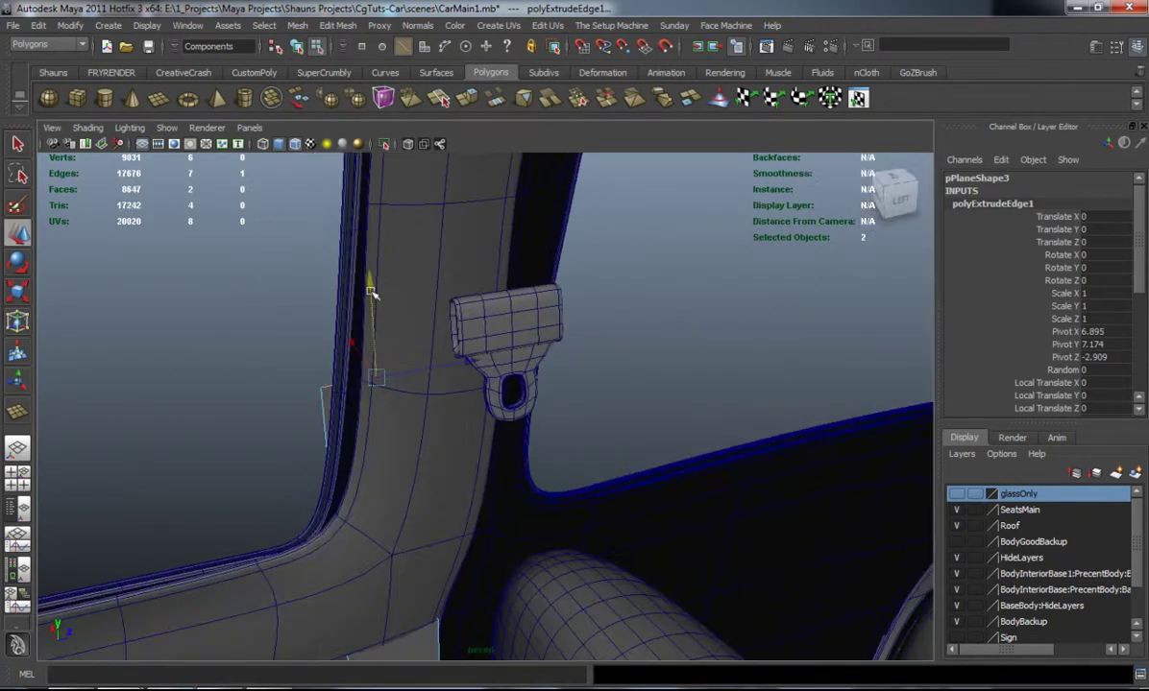
{"action": "left_click_drag", "start_coordinate": [371, 290], "coordinate": [381, 324], "text": "alt"}
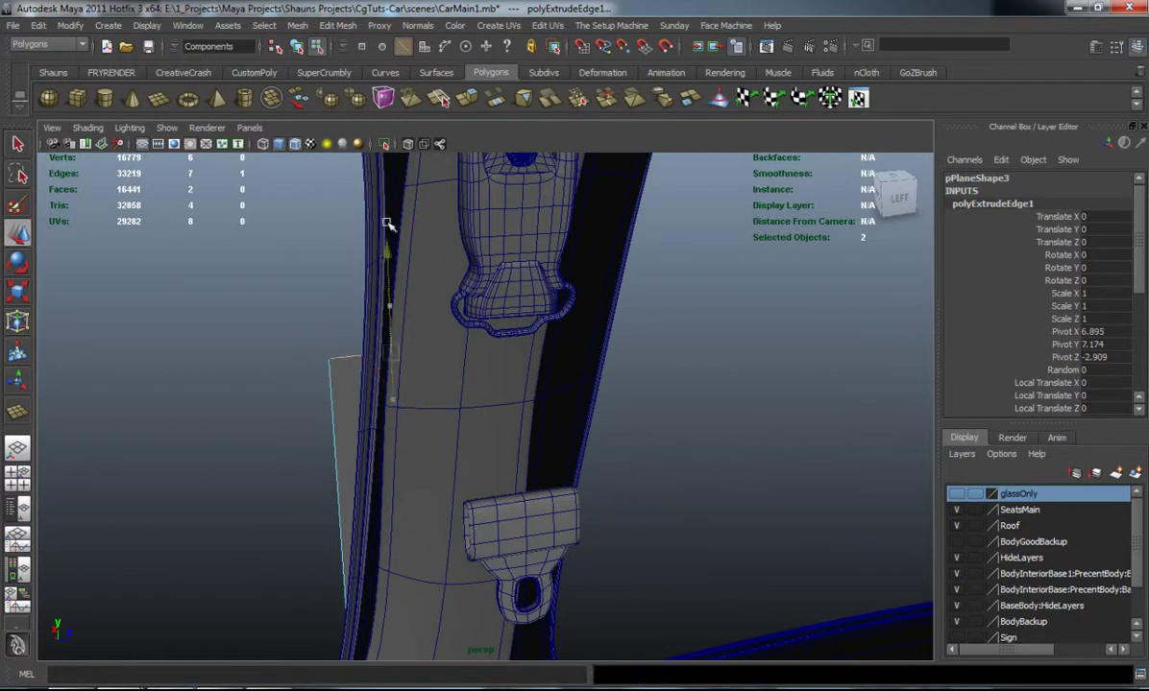
Step: Shift the extruded upper edge to line it up beneath the hook piece
{"action": "left_click_drag", "start_coordinate": [385, 213], "coordinate": [572, 371], "text": "alt"}
{"action": "left_click_drag", "start_coordinate": [314, 300], "coordinate": [409, 339]}
{"action": "left_click_drag", "start_coordinate": [617, 335], "coordinate": [584, 340]}
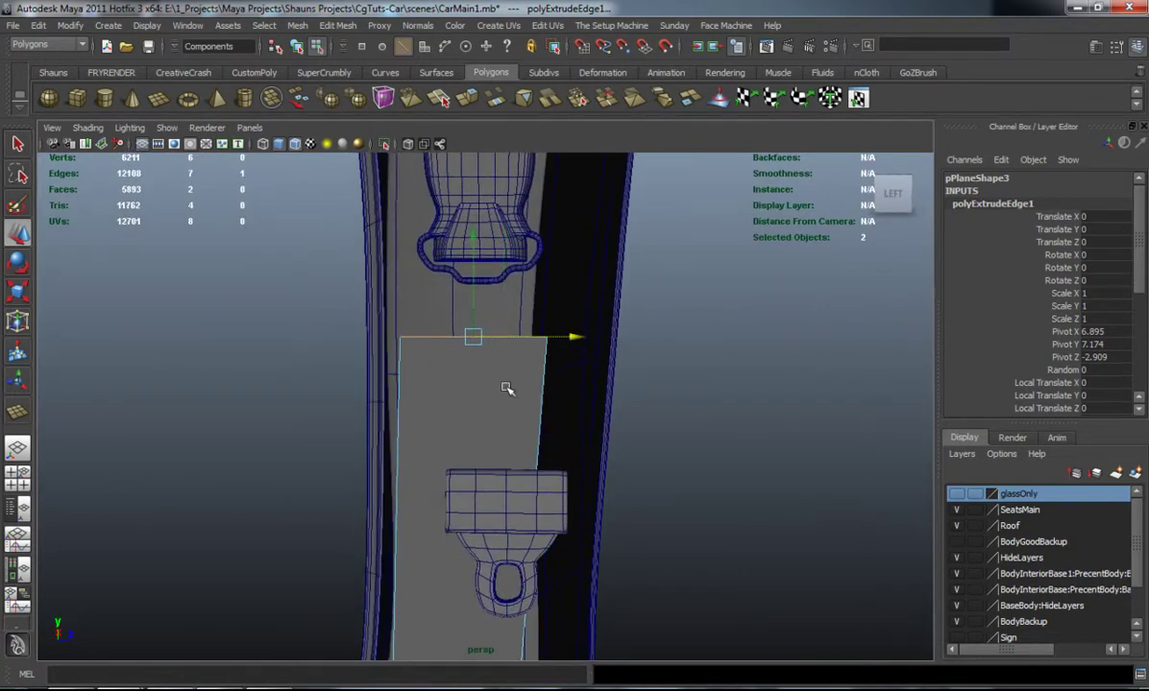
Step: Select the whole belt strip as an object and shift it slightly along Z
{"action": "left_click_drag", "start_coordinate": [505, 390], "coordinate": [456, 381], "text": "alt"}
{"action": "right_click", "coordinate": [456, 381]}
{"action": "left_click", "coordinate": [480, 361]}
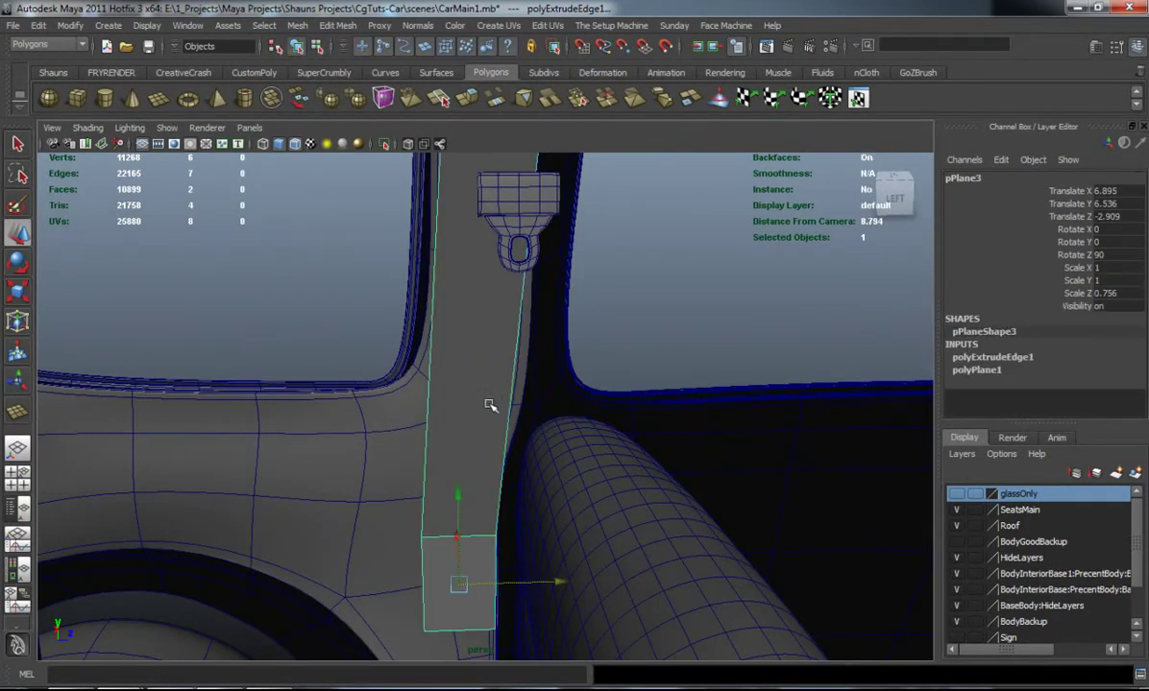
{"action": "left_click_drag", "start_coordinate": [582, 579], "coordinate": [562, 579]}
Step: Select the strip's top two vertices and move them in line with the hook piece's loop
{"action": "middle_click_drag", "start_coordinate": [466, 310], "coordinate": [469, 525], "text": "alt"}
{"action": "right_click_drag", "start_coordinate": [486, 351], "coordinate": [444, 338]}
{"action": "left_click_drag", "start_coordinate": [431, 288], "coordinate": [542, 323]}
{"action": "left_click_drag", "start_coordinate": [471, 343], "coordinate": [418, 126], "text": "alt"}
{"action": "left_click_drag", "start_coordinate": [321, 236], "coordinate": [386, 239]}
{"action": "left_click_drag", "start_coordinate": [384, 242], "coordinate": [231, 230], "text": "alt"}
{"action": "middle_click_drag", "start_coordinate": [231, 230], "coordinate": [413, 376], "text": "alt"}
{"action": "scroll", "coordinate": [414, 376], "scroll_direction": "up", "scroll_amount": 3}
{"action": "left_click_drag", "start_coordinate": [414, 376], "coordinate": [372, 335], "text": "alt"}
{"action": "left_click_drag", "start_coordinate": [505, 265], "coordinate": [576, 264]}
Step: Fine-tune the strip's top vertices so they sit centred along the lower edge of the hook piece's body
{"action": "key", "text": "r"}
{"action": "key", "text": "ctrl+z"}
{"action": "key", "text": "w"}
{"action": "left_click_drag", "start_coordinate": [463, 179], "coordinate": [462, 187]}
{"action": "middle_click_drag", "start_coordinate": [452, 204], "coordinate": [472, 240], "text": "alt"}
{"action": "right_click_drag", "start_coordinate": [473, 240], "coordinate": [490, 331], "text": "alt"}
{"action": "left_click_drag", "start_coordinate": [490, 331], "coordinate": [490, 292], "text": "alt"}
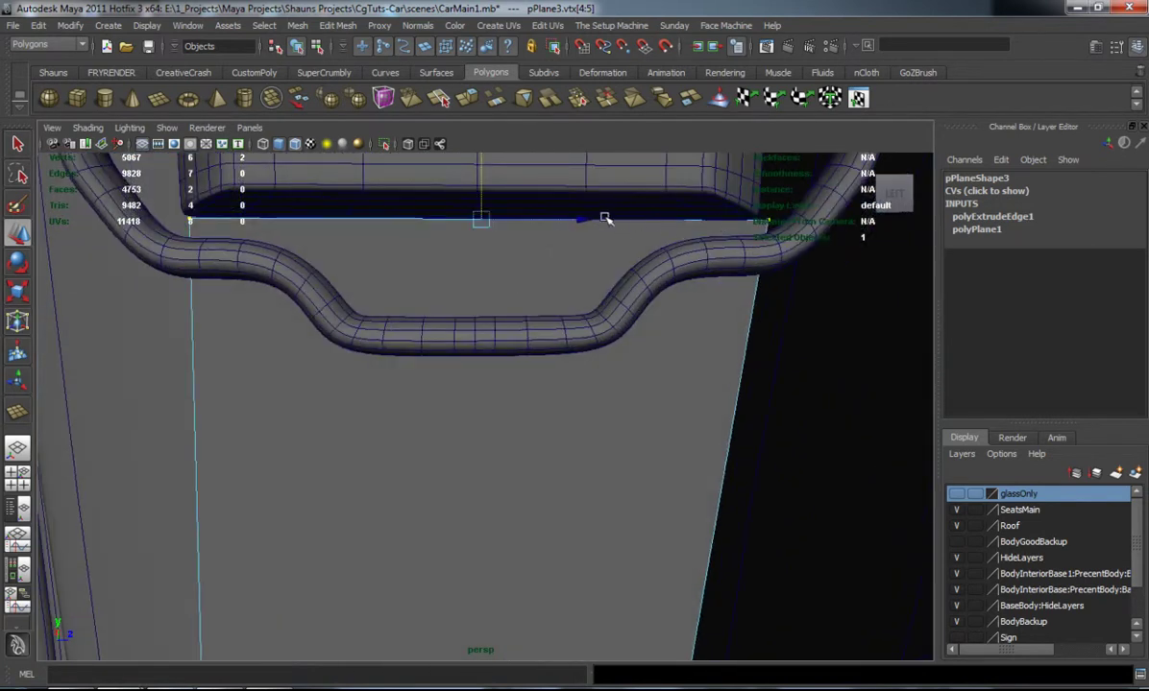
{"action": "left_click_drag", "start_coordinate": [585, 220], "coordinate": [537, 273]}
Step: Raise the lower vertices of the hook piece's body to open a gap above the wire loop
{"action": "right_click_drag", "start_coordinate": [538, 274], "coordinate": [433, 277], "text": "alt"}
{"action": "middle_click_drag", "start_coordinate": [434, 276], "coordinate": [399, 271], "text": "alt"}
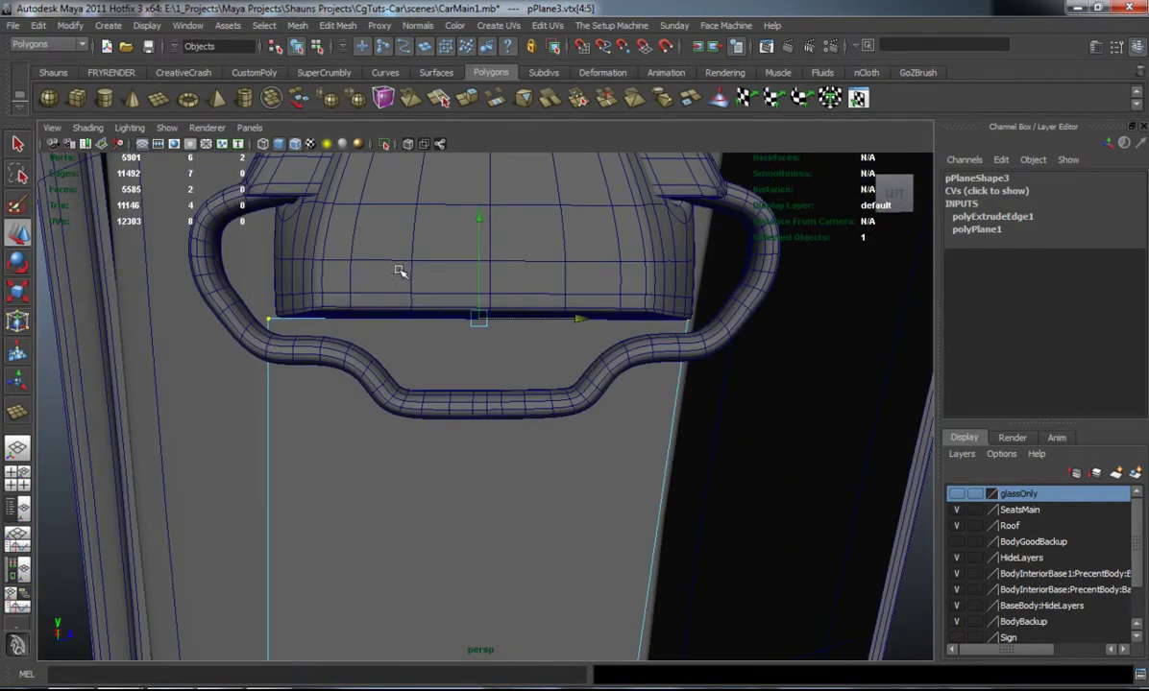
{"action": "right_click_drag", "start_coordinate": [374, 269], "coordinate": [343, 264]}
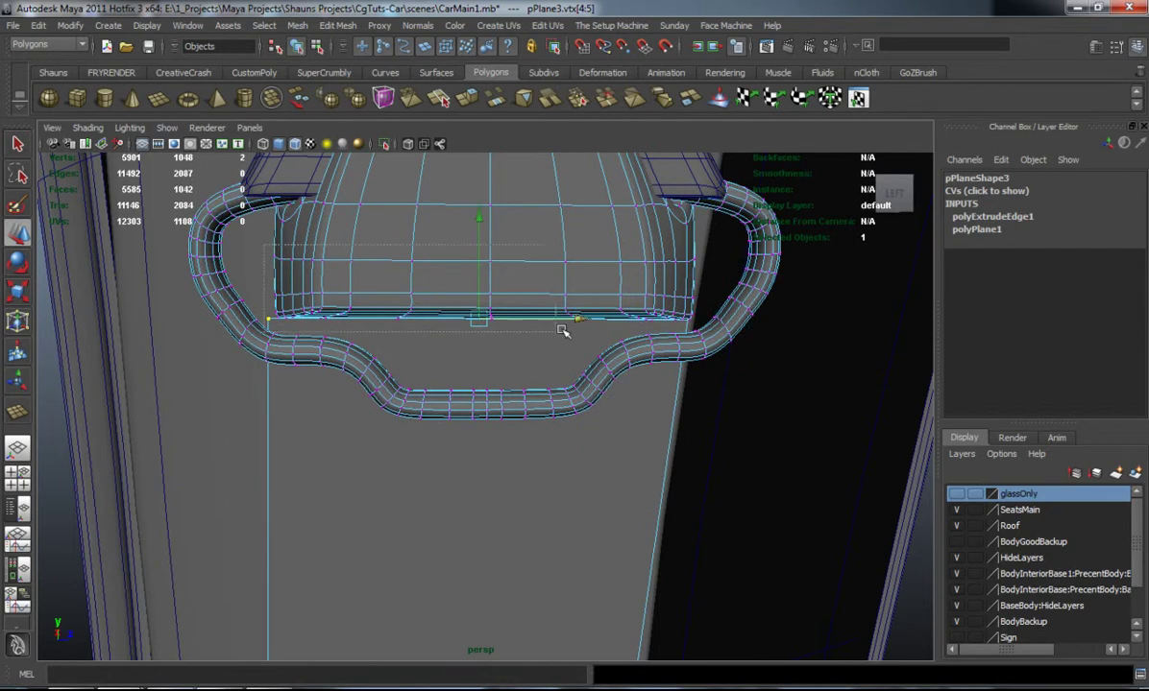
{"action": "left_click_drag", "start_coordinate": [702, 326], "coordinate": [701, 328]}
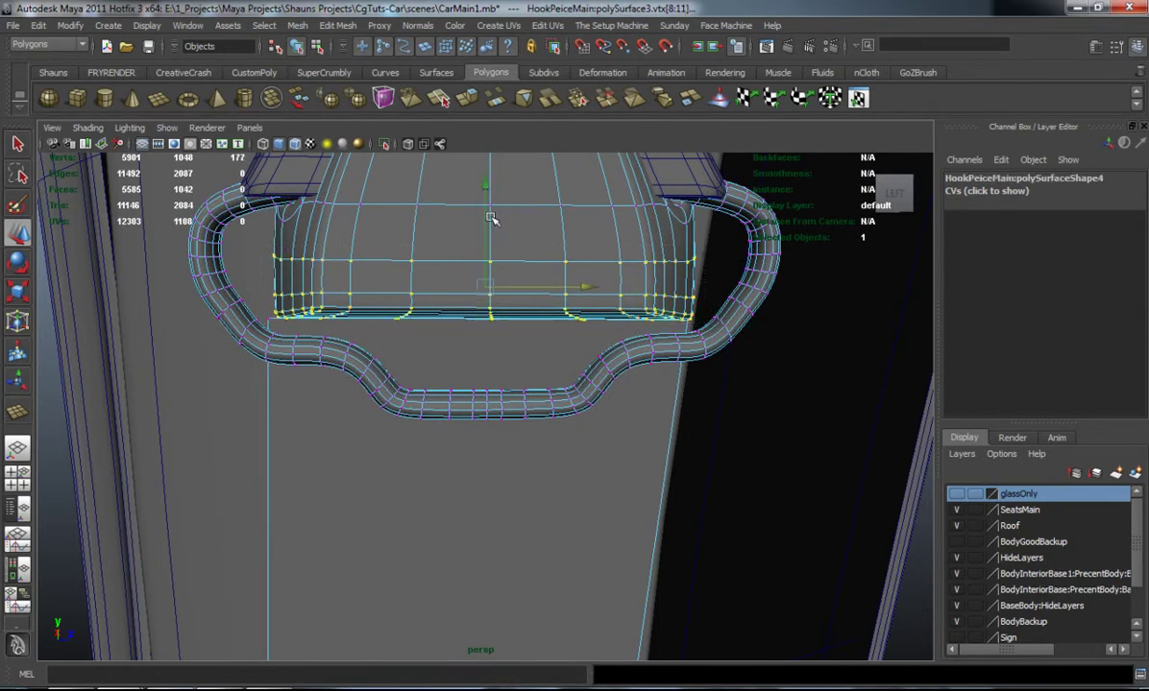
{"action": "left_click_drag", "start_coordinate": [490, 212], "coordinate": [483, 161]}
{"action": "right_click_drag", "start_coordinate": [421, 219], "coordinate": [488, 195]}
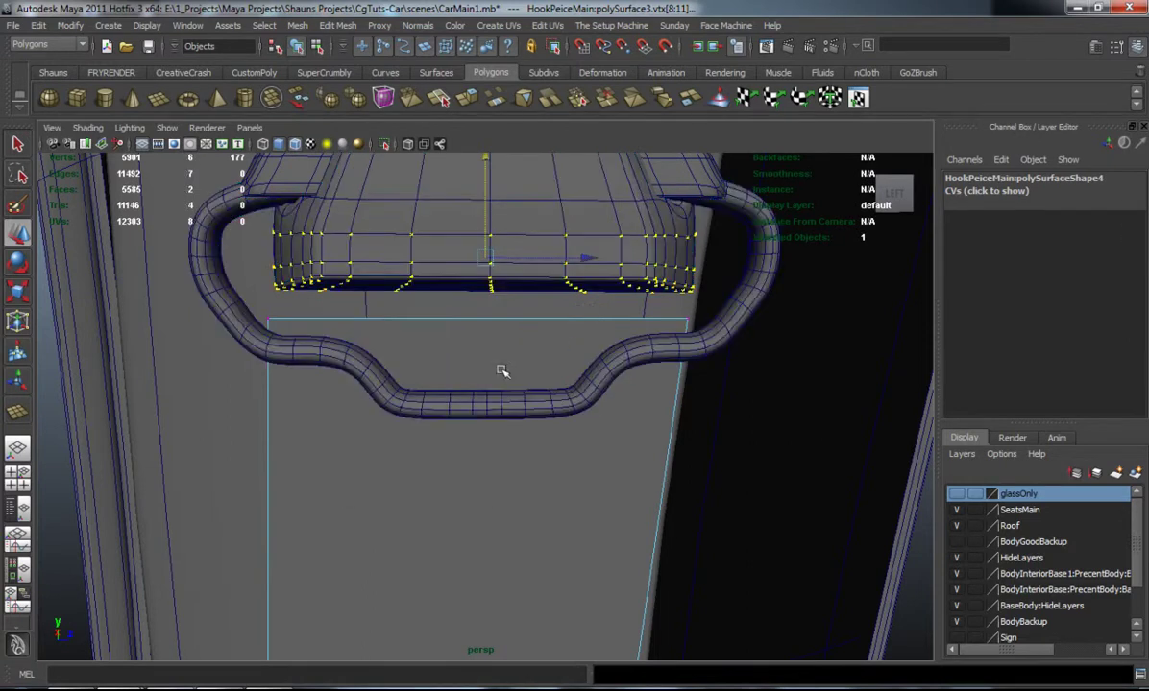
Step: Extrude the strip's top edge horizontally away from the pillar, passing it over the hook piece's wire loop
{"action": "left_click", "coordinate": [448, 320]}
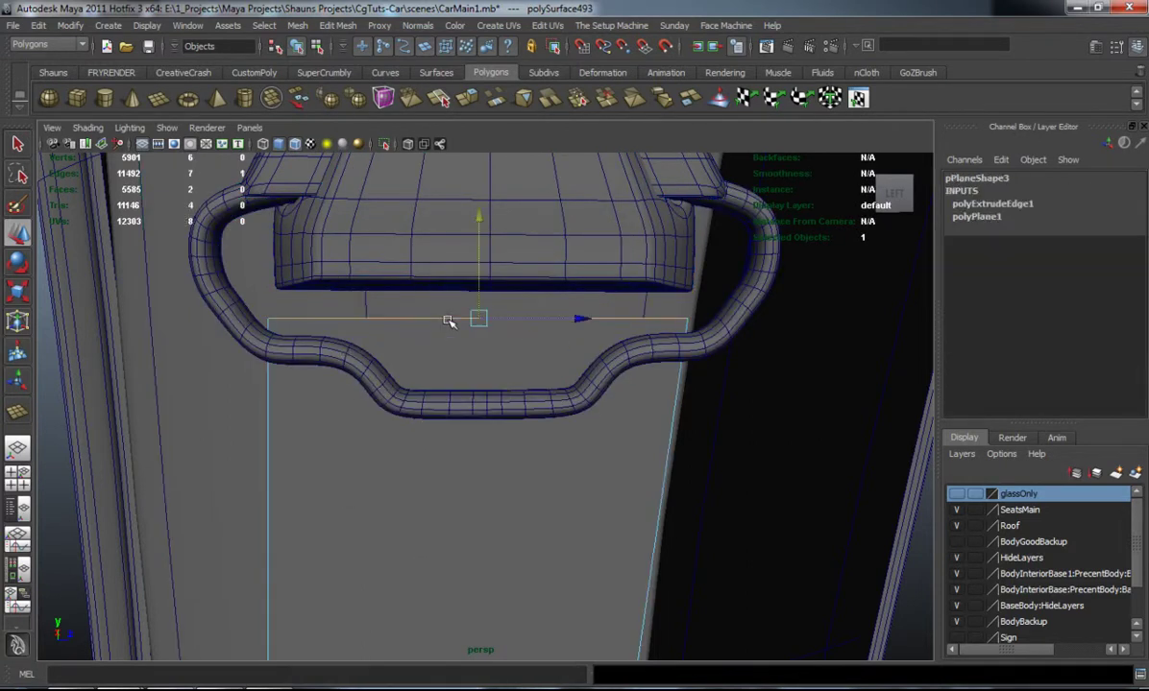
{"action": "left_click_drag", "start_coordinate": [441, 327], "coordinate": [486, 184], "text": "alt"}
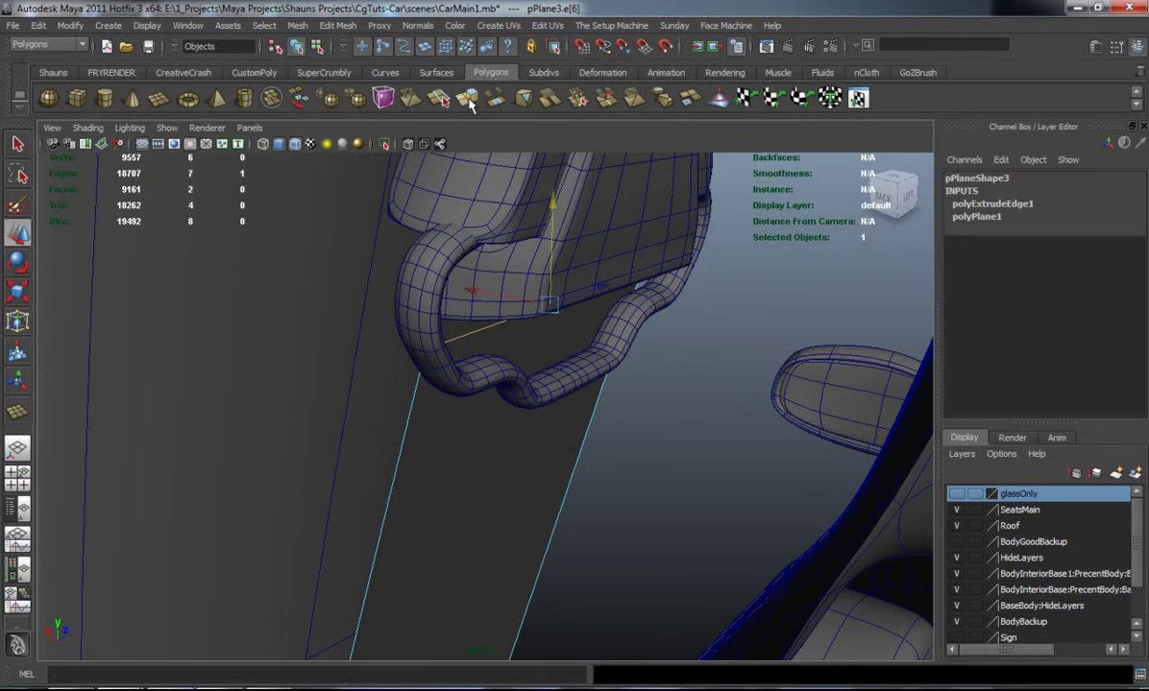
{"action": "key", "text": "g"}
{"action": "key", "text": "w"}
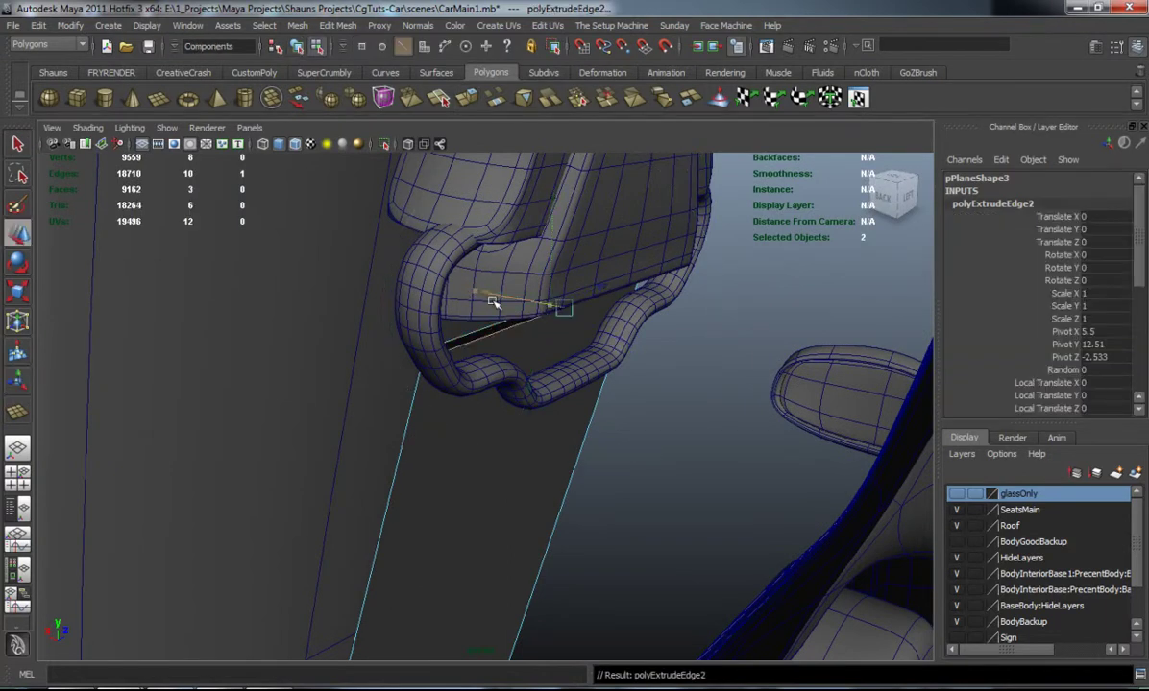
{"action": "left_click_drag", "start_coordinate": [496, 305], "coordinate": [554, 331]}
Step: Extrude the same edge downward in front of the wire loop to start the hanging part of the strap
{"action": "key", "text": "g"}
{"action": "key", "text": "w"}
{"action": "left_click_drag", "start_coordinate": [655, 225], "coordinate": [659, 377]}
{"action": "key", "text": "3"}
{"action": "key", "text": "1"}
Step: Insert one edge loop across the fold over the wire and two across the strip on the pillar just below it
{"action": "left_click", "coordinate": [40, 75]}
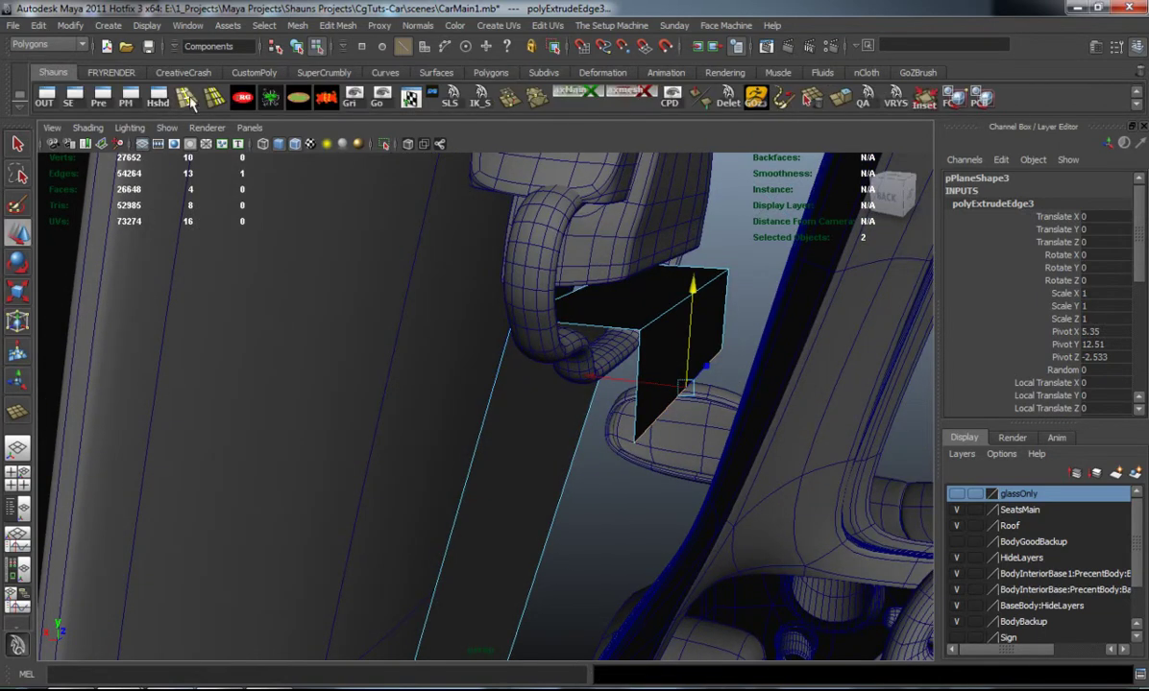
{"action": "left_click", "coordinate": [188, 97]}
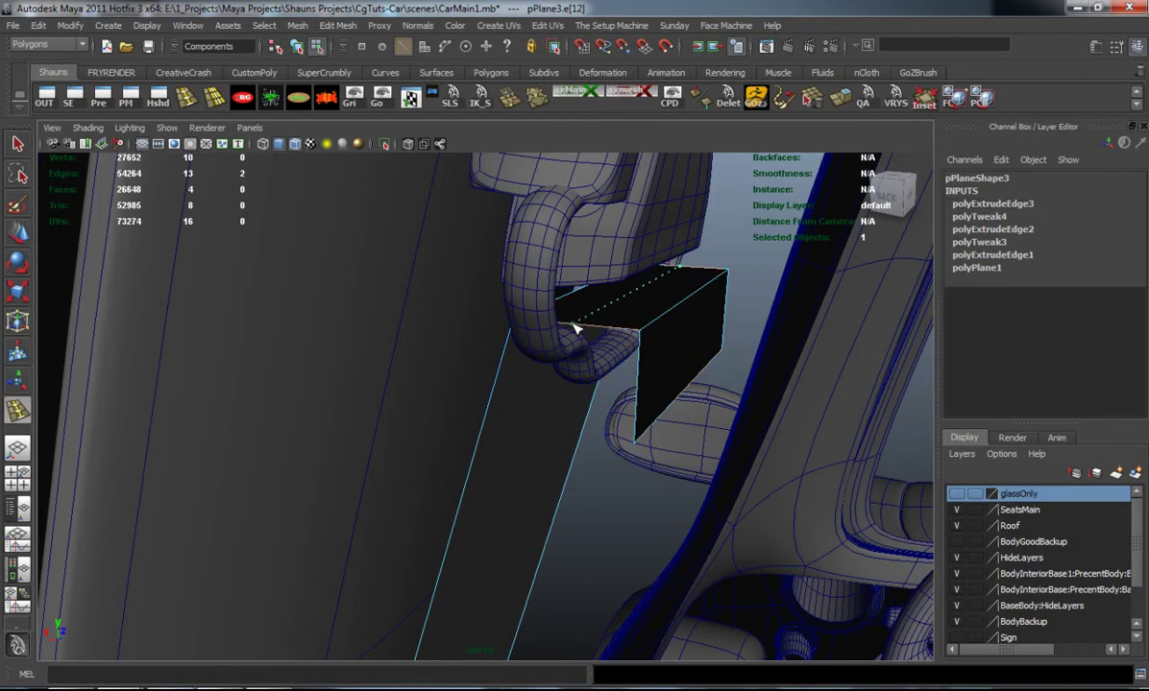
{"action": "left_click", "coordinate": [573, 326]}
{"action": "left_click_drag", "start_coordinate": [526, 349], "coordinate": [429, 367], "text": "alt"}
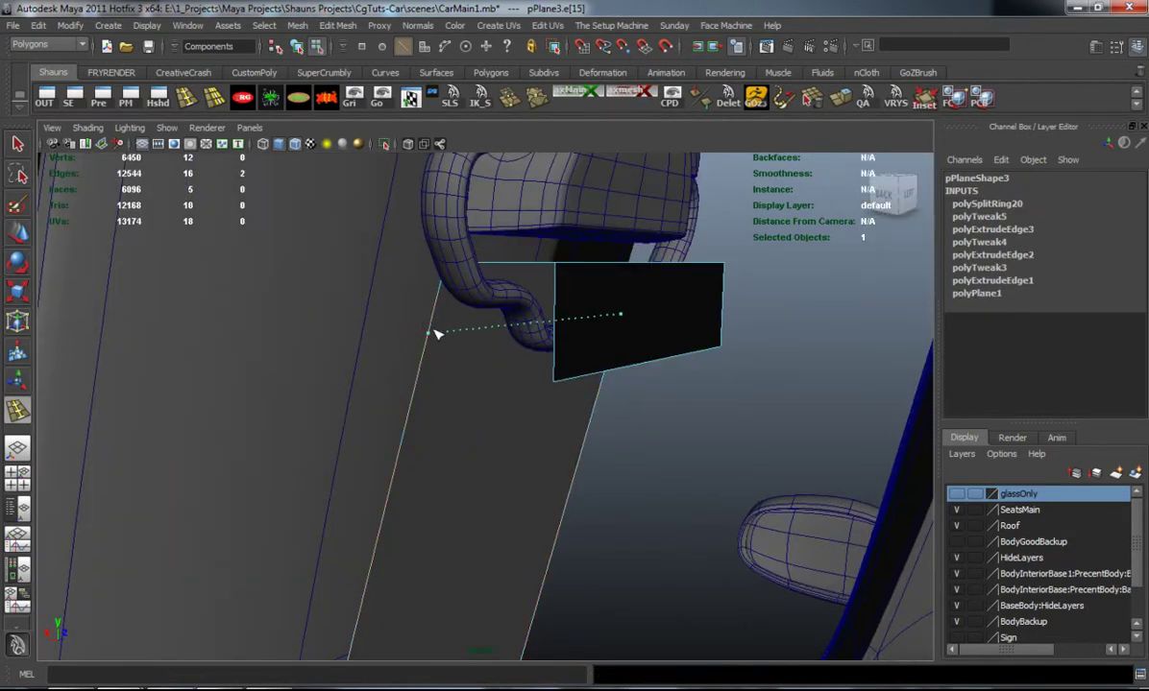
{"action": "left_click", "coordinate": [435, 330]}
{"action": "left_click", "coordinate": [414, 409]}
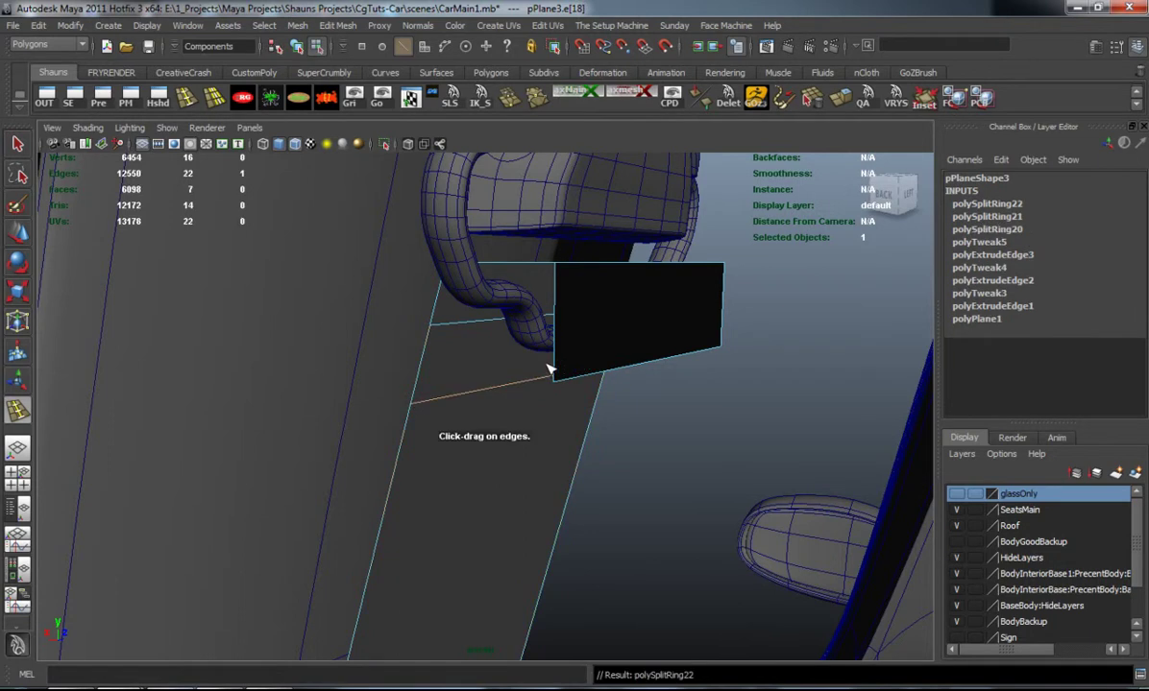
Step: Preview the fold smoothed, and pull the front flap's bottom edge down to lengthen the hanging strap
{"action": "key", "text": "w"}
{"action": "key", "text": "3"}
{"action": "left_click", "coordinate": [736, 377]}
{"action": "left_click_drag", "start_coordinate": [664, 392], "coordinate": [487, 345], "text": "alt"}
{"action": "key", "text": "1"}
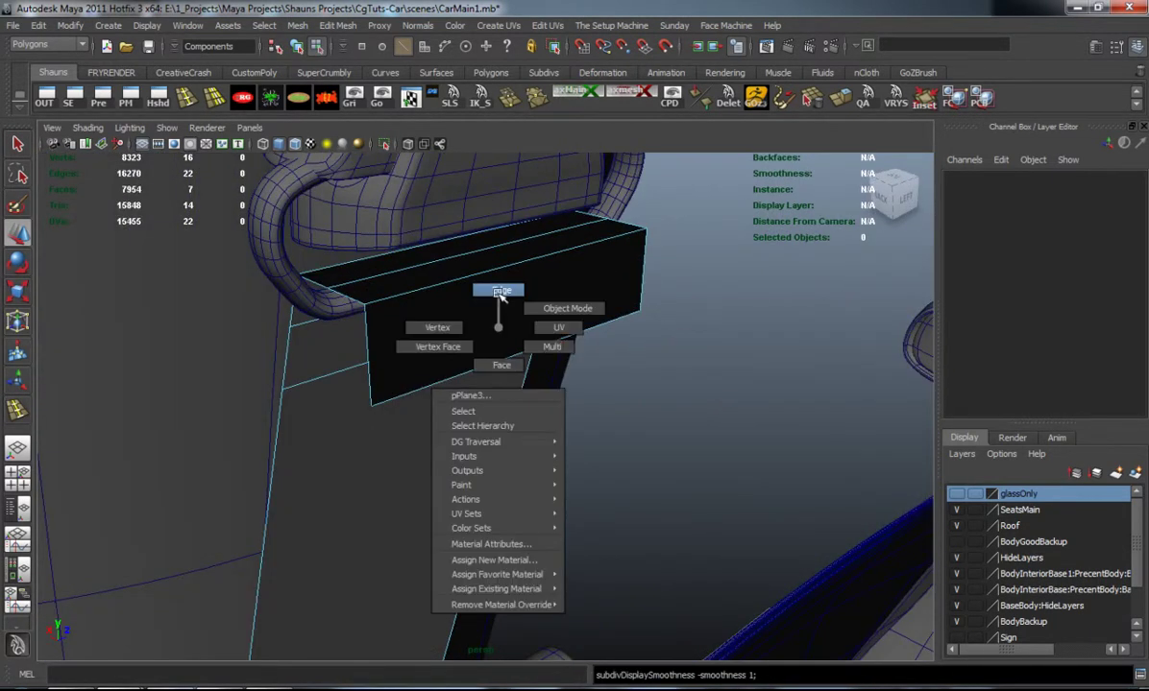
{"action": "left_click", "coordinate": [471, 373]}
{"action": "left_click_drag", "start_coordinate": [471, 373], "coordinate": [427, 411], "text": "alt"}
Step: Return to object selection and move the seat-belt clip along X into line with the hanging strap
{"action": "left_click_drag", "start_coordinate": [586, 411], "coordinate": [537, 344], "text": "alt"}
{"action": "left_click", "coordinate": [544, 347]}
{"action": "right_click_drag", "start_coordinate": [544, 344], "coordinate": [603, 324]}
{"action": "left_click", "coordinate": [538, 351]}
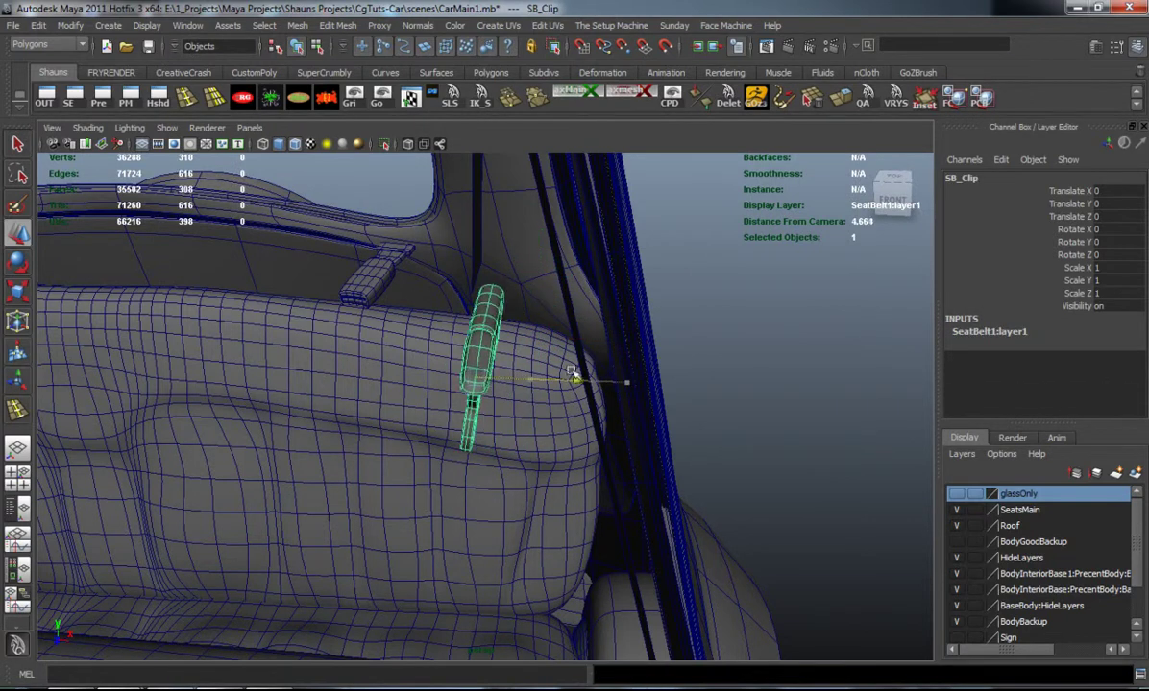
{"action": "key", "text": "f"}
{"action": "left_click_drag", "start_coordinate": [641, 367], "coordinate": [588, 326], "text": "alt"}
{"action": "left_click", "coordinate": [677, 322]}
Step: Insert edge loops below and above the bend near the lower end of the pillar-side strip
{"action": "scroll", "coordinate": [633, 353], "scroll_direction": "down", "scroll_amount": 5}
{"action": "middle_click_drag", "start_coordinate": [588, 327], "coordinate": [579, 272], "text": "alt"}
{"action": "left_click_drag", "start_coordinate": [580, 271], "coordinate": [531, 391], "text": "alt"}
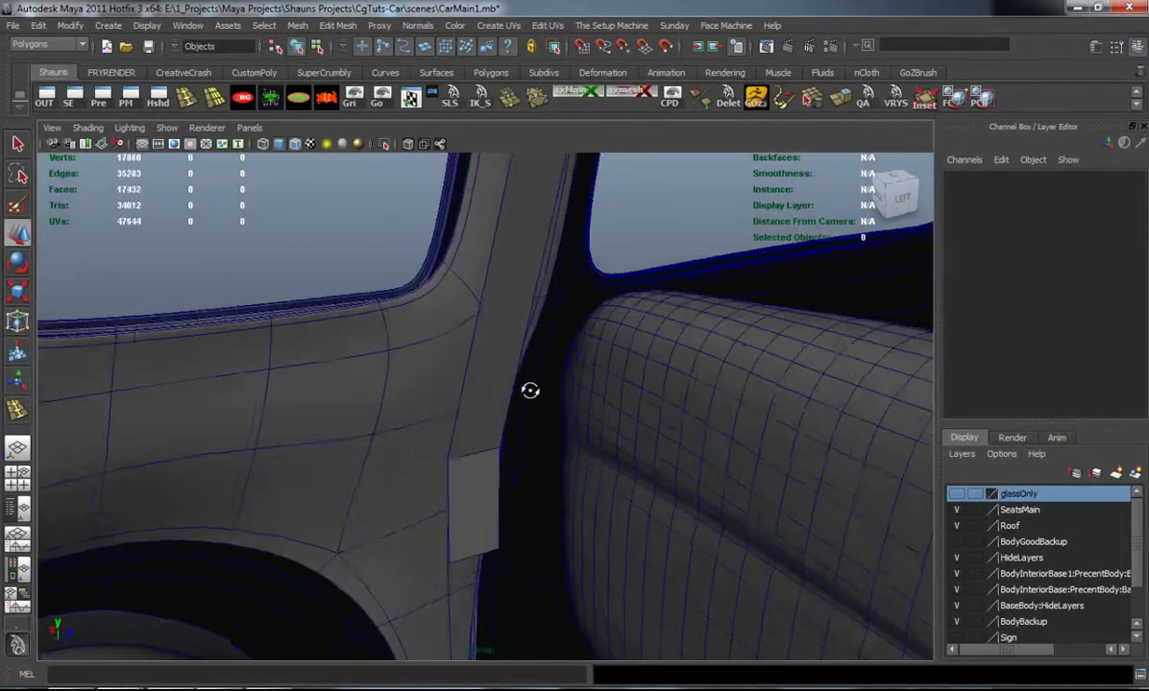
{"action": "middle_click_drag", "start_coordinate": [502, 341], "coordinate": [495, 257], "text": "alt"}
{"action": "left_click_drag", "start_coordinate": [495, 256], "coordinate": [466, 326], "text": "alt"}
{"action": "right_click_drag", "start_coordinate": [467, 312], "coordinate": [461, 418]}
{"action": "left_click", "coordinate": [460, 429]}
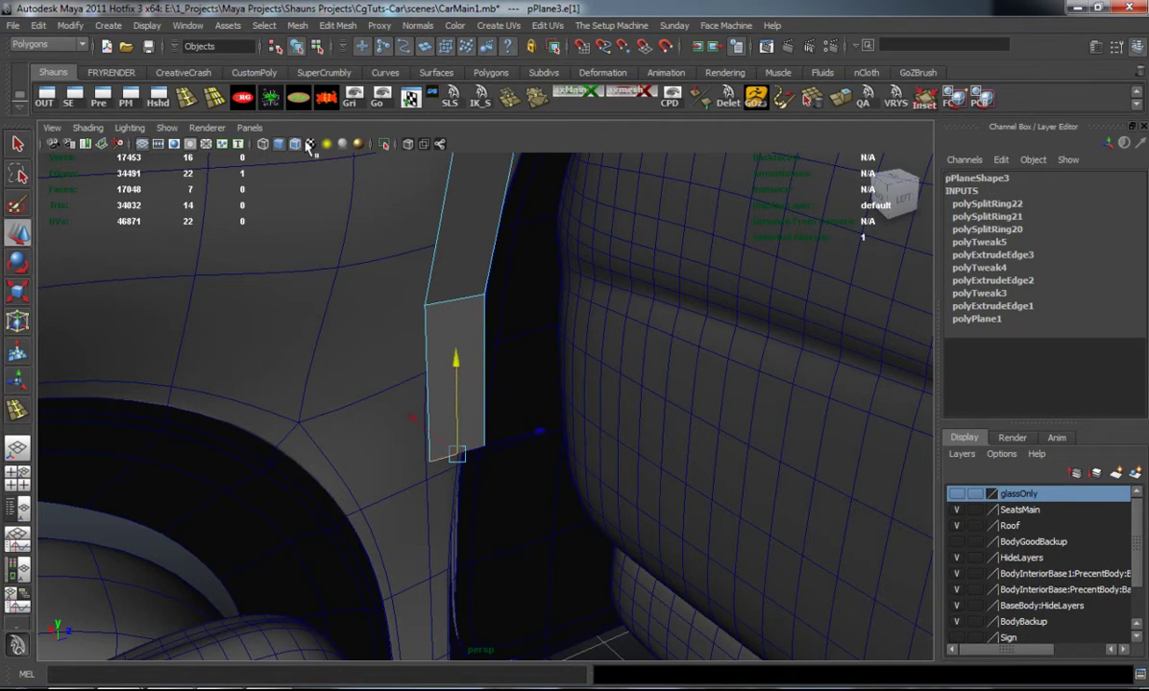
{"action": "left_click", "coordinate": [185, 98]}
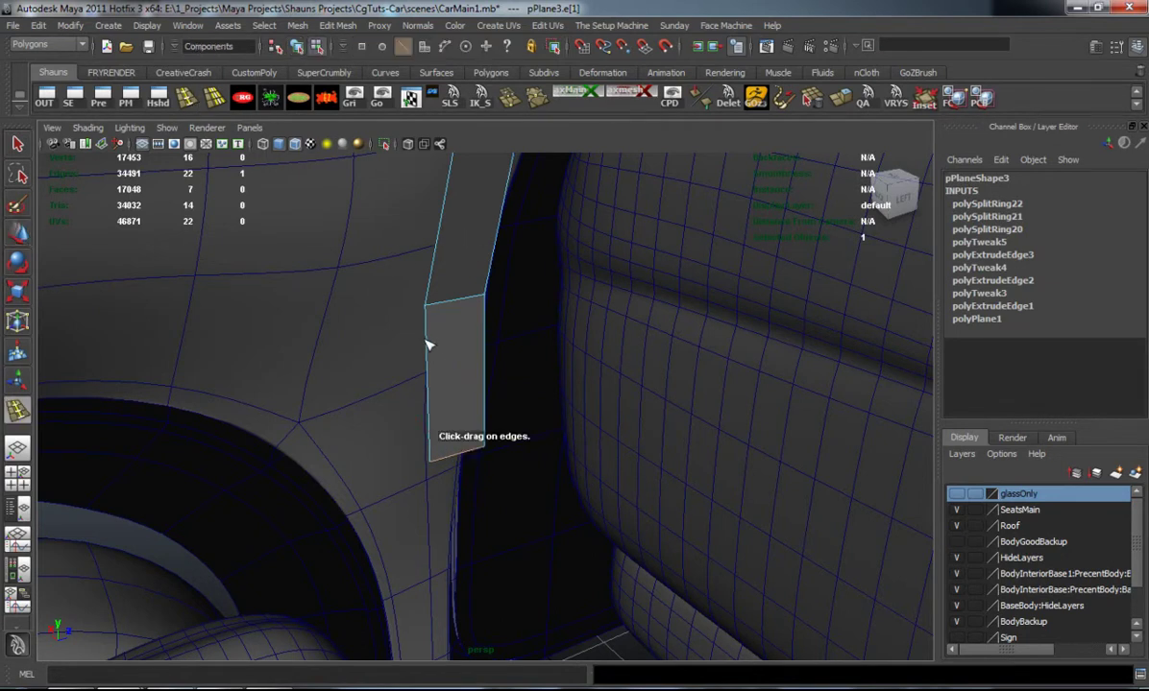
{"action": "left_click", "coordinate": [431, 417]}
{"action": "left_click_drag", "start_coordinate": [456, 333], "coordinate": [445, 236], "text": "alt"}
{"action": "left_click_drag", "start_coordinate": [420, 336], "coordinate": [419, 352]}
{"action": "middle_click_drag", "start_coordinate": [480, 219], "coordinate": [446, 415], "text": "alt"}
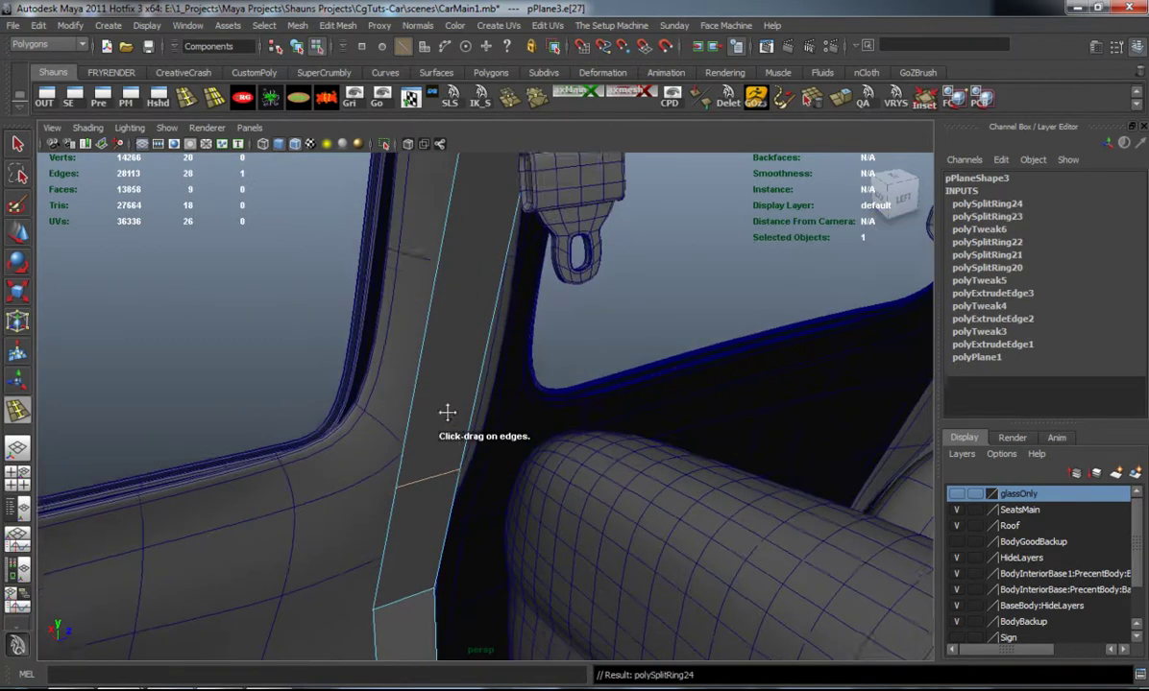
Step: Insert three more edge loops along the long upright section of the pillar-side strip
{"action": "left_click", "coordinate": [440, 273]}
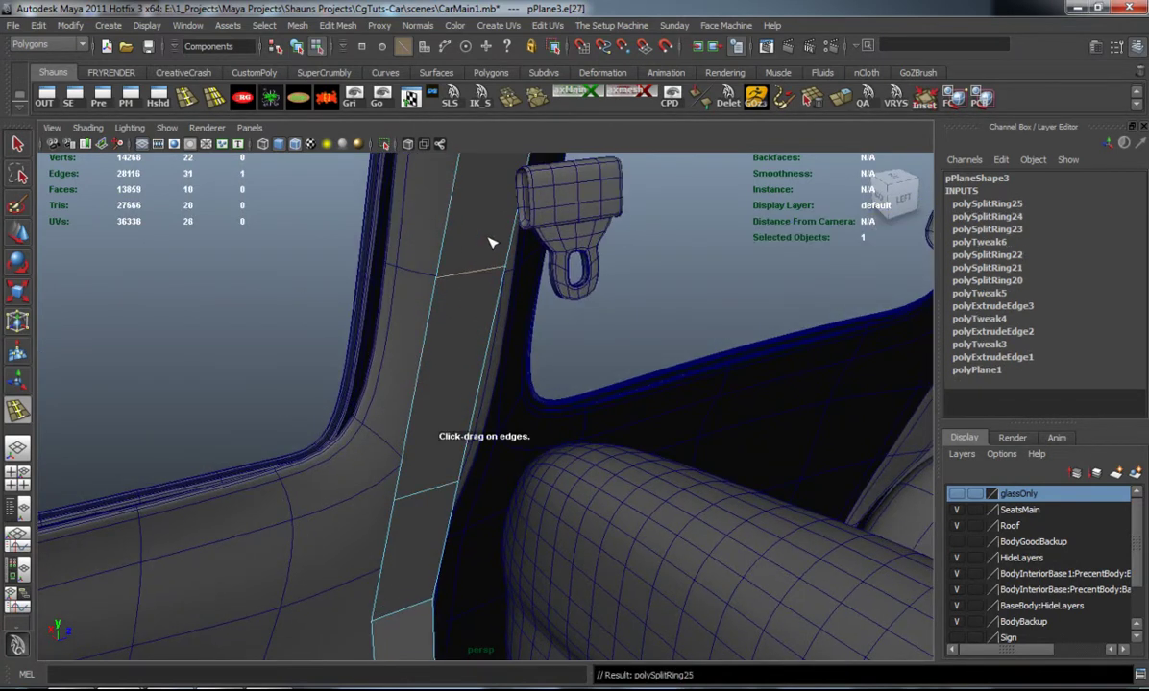
{"action": "left_click_drag", "start_coordinate": [435, 353], "coordinate": [411, 438], "text": "alt"}
{"action": "left_click", "coordinate": [413, 407]}
{"action": "left_click", "coordinate": [403, 480]}
{"action": "mouse_move", "coordinate": [478, 418]}
{"action": "left_mouse_down", "text": "alt"}
{"action": "mouse_move", "coordinate": [487, 436]}
{"action": "mouse_move", "coordinate": [462, 415]}
{"action": "left_mouse_up", "text": "alt"}
{"action": "key", "text": "w"}
Step: Select the hook piece as an object and separate it into its individual meshes
{"action": "key", "text": "F8"}
{"action": "left_click", "coordinate": [679, 344]}
{"action": "left_click_drag", "start_coordinate": [679, 344], "coordinate": [310, 244], "text": "alt"}
{"action": "left_click", "coordinate": [308, 237]}
{"action": "left_click", "coordinate": [301, 28]}
{"action": "left_click", "coordinate": [320, 64]}
{"action": "key", "text": "3"}
Step: Duplicate the wire loop and move the copy down onto the seat-belt clip, at about X 6.687, Y -48.125, Z 7.188
{"action": "left_click", "coordinate": [318, 232]}
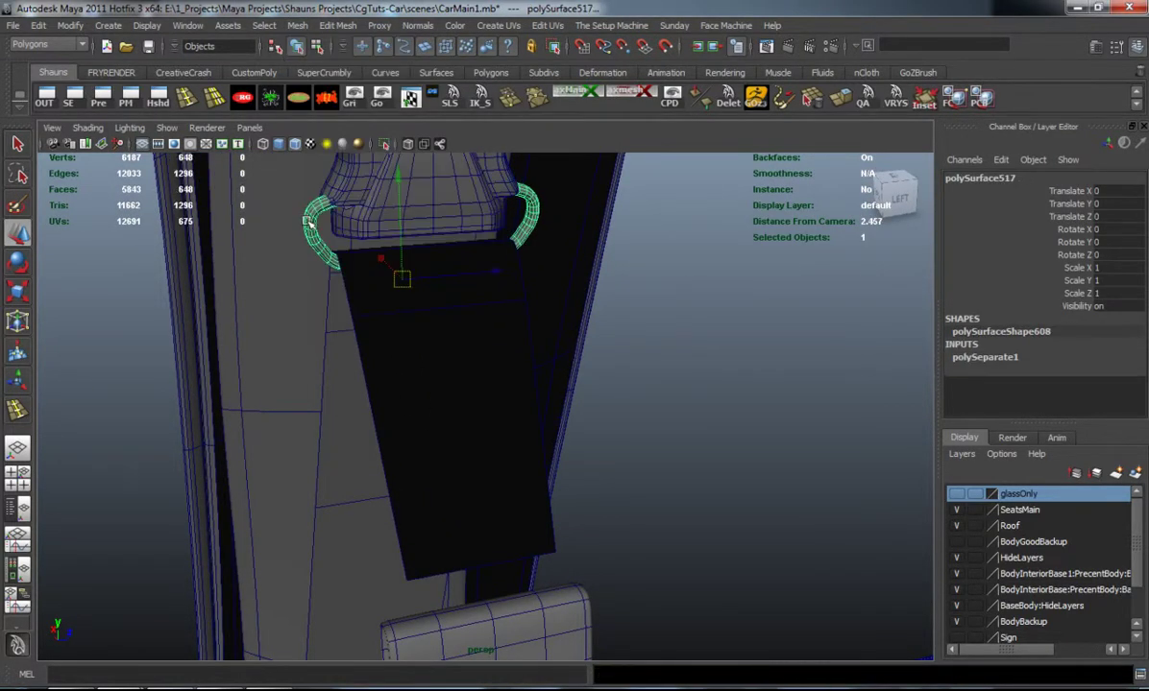
{"action": "key", "text": "ctrl+d"}
{"action": "left_click_drag", "start_coordinate": [397, 175], "coordinate": [433, 521]}
{"action": "middle_click_drag", "start_coordinate": [441, 433], "coordinate": [449, 298], "text": "alt"}
{"action": "scroll", "coordinate": [449, 307], "scroll_direction": "up", "scroll_amount": 2}
{"action": "left_click_drag", "start_coordinate": [442, 336], "coordinate": [490, 396], "text": "alt"}
{"action": "middle_click_drag", "start_coordinate": [488, 384], "coordinate": [488, 250], "text": "alt"}
{"action": "scroll", "coordinate": [480, 279], "scroll_direction": "up", "scroll_amount": 1}
{"action": "left_click_drag", "start_coordinate": [325, 320], "coordinate": [308, 344]}
{"action": "left_click_drag", "start_coordinate": [543, 381], "coordinate": [674, 366]}
Step: Rotate the copied wire loop to about -14.6 degrees around X and lower it until its ends sit in the clip
{"action": "key", "text": "e"}
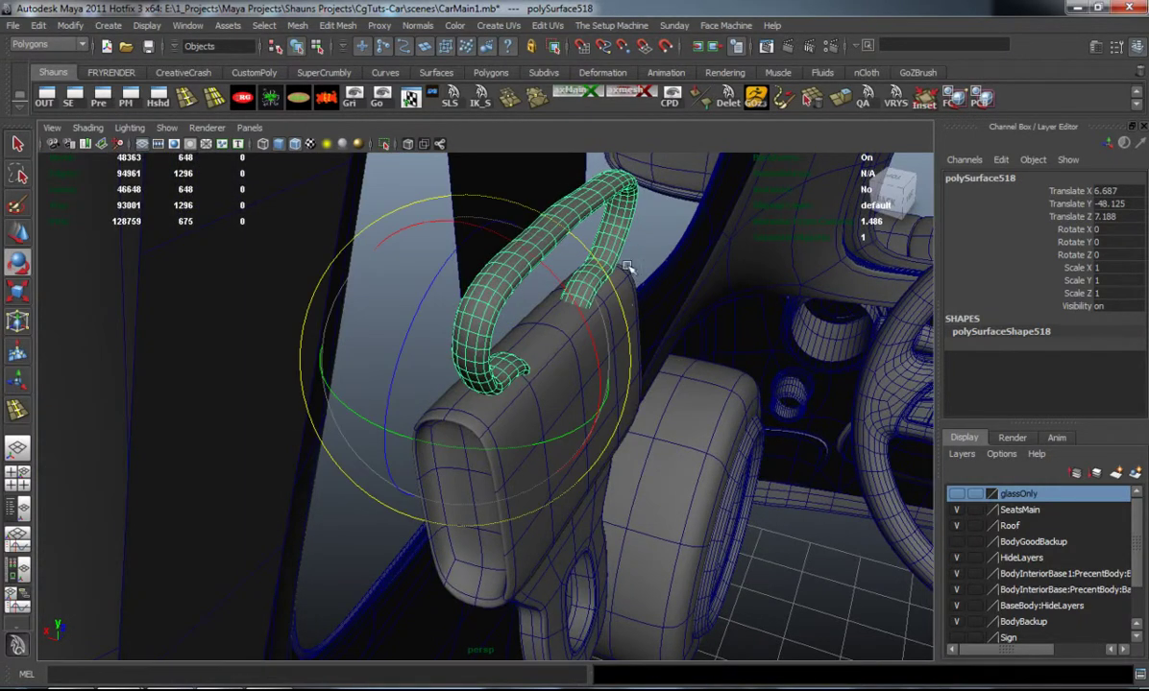
{"action": "left_click_drag", "start_coordinate": [565, 290], "coordinate": [496, 241]}
{"action": "key", "text": "w"}
{"action": "left_click_drag", "start_coordinate": [555, 306], "coordinate": [625, 445]}
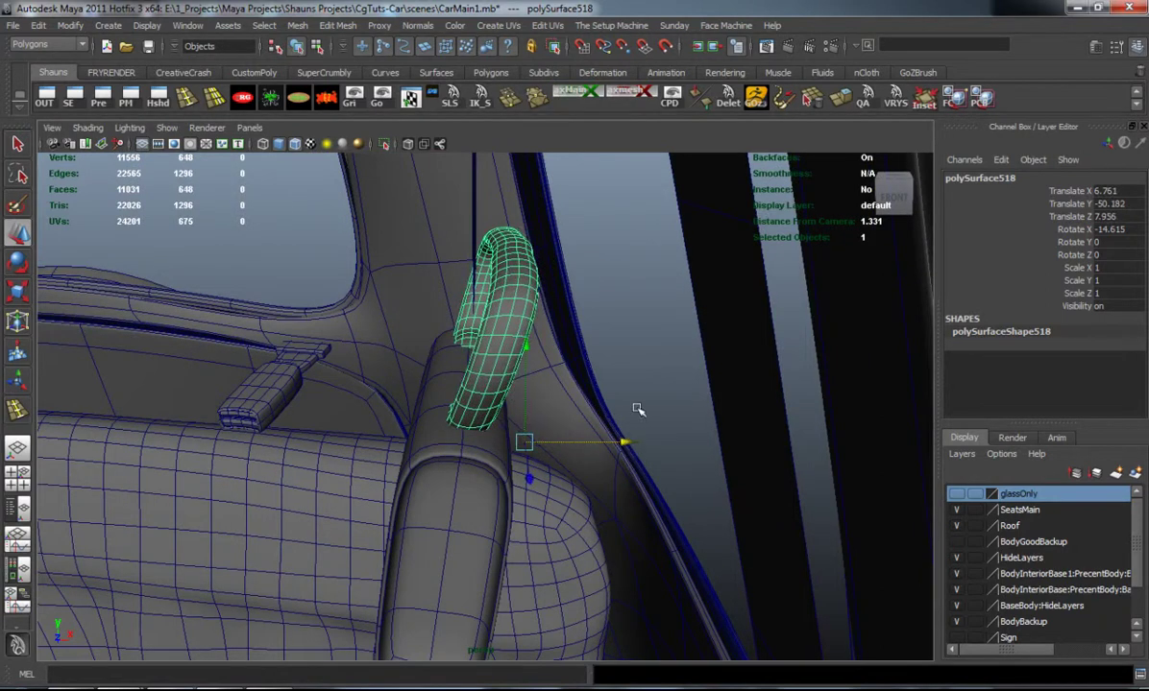
Step: Select the hanging strap's bottom edge and extrude it downward into the copied wire loop
{"action": "left_click", "coordinate": [231, 214]}
{"action": "left_click_drag", "start_coordinate": [249, 290], "coordinate": [551, 328], "text": "alt"}
{"action": "left_click", "coordinate": [493, 341]}
{"action": "right_click_drag", "start_coordinate": [552, 329], "coordinate": [554, 295]}
{"action": "left_click", "coordinate": [553, 364]}
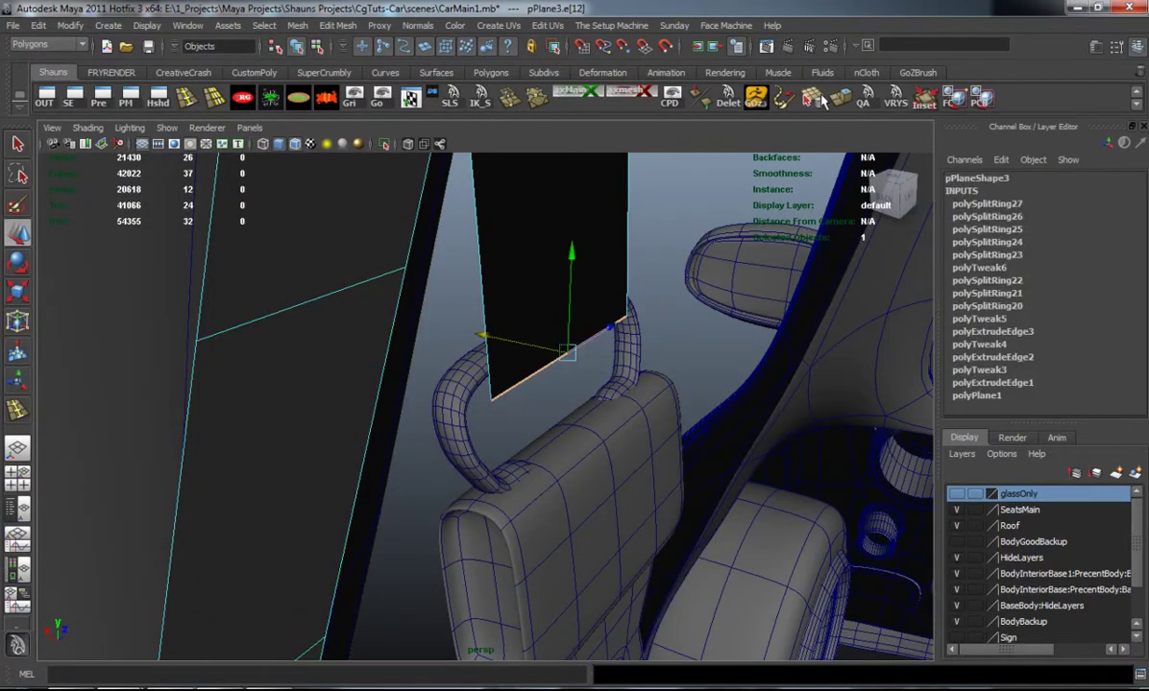
{"action": "key", "text": "ctrl+e"}
{"action": "left_click_drag", "start_coordinate": [569, 271], "coordinate": [571, 336]}
{"action": "key", "text": "1"}
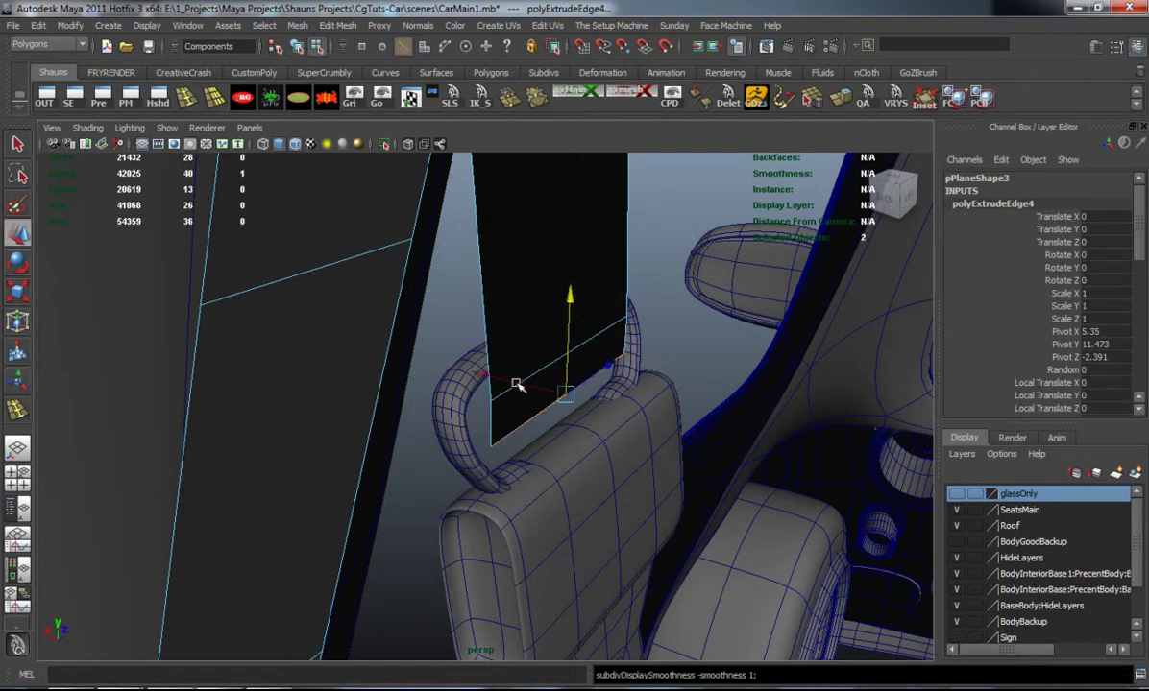
Step: Extrude the bottom edge twice toward the pillar, wrapping the strap under the copied wire loop
{"action": "key", "text": "ctrl+e"}
{"action": "left_click_drag", "start_coordinate": [491, 376], "coordinate": [441, 368]}
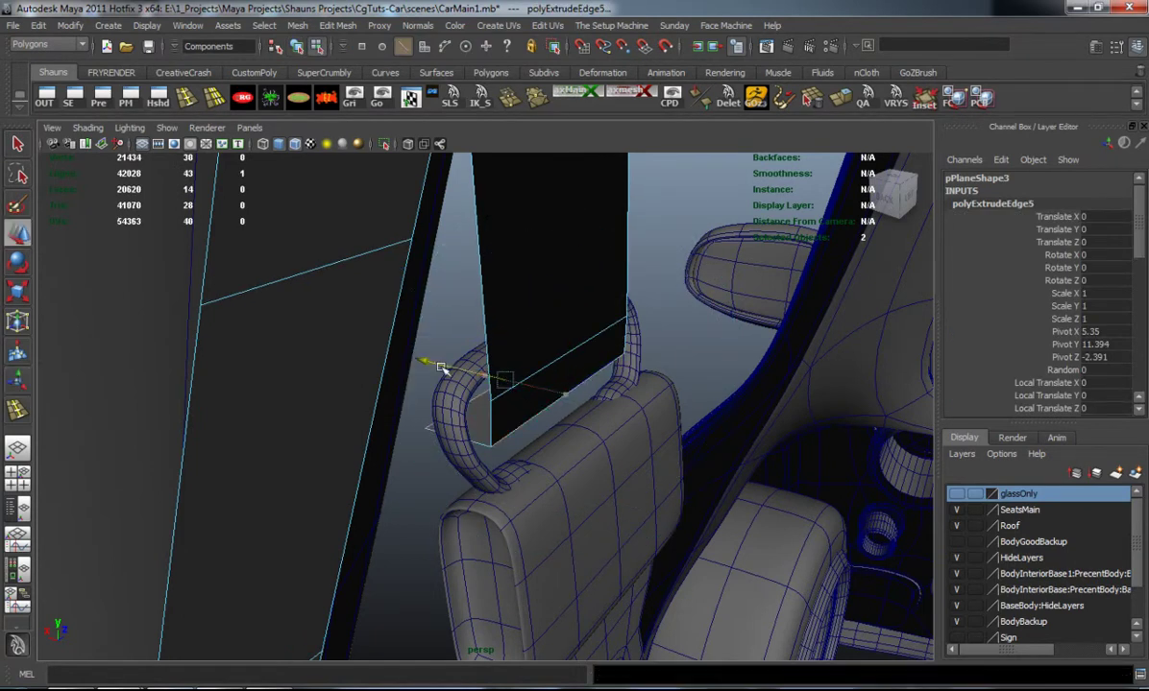
{"action": "key", "text": "ctrl+e"}
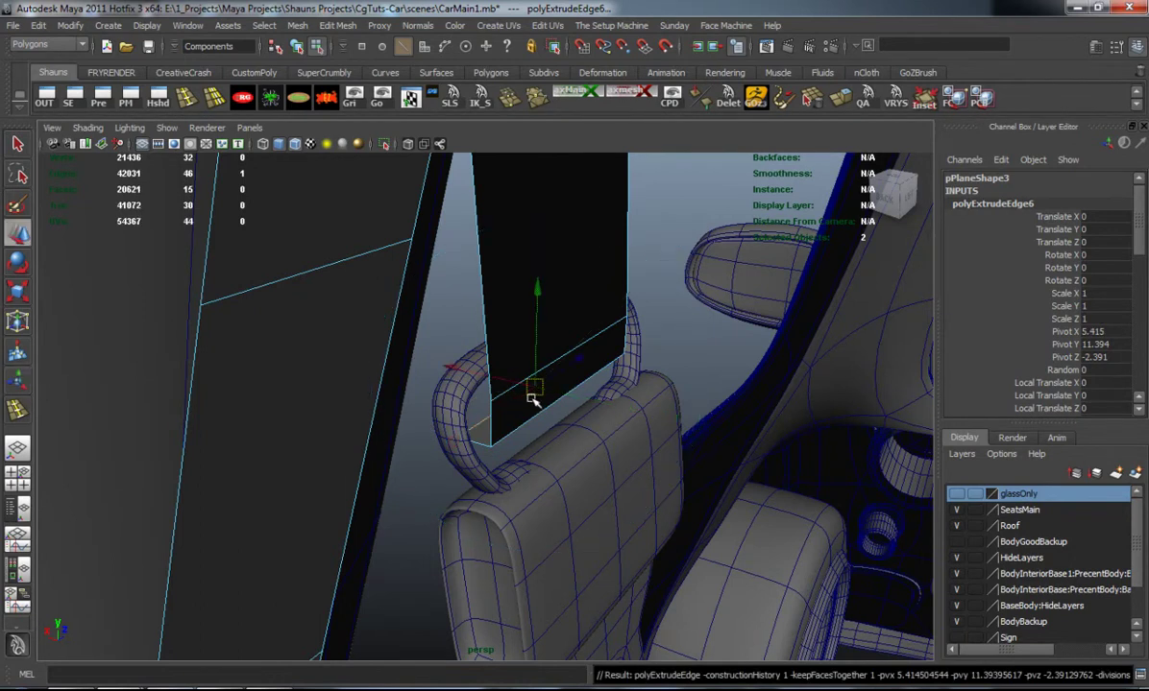
{"action": "left_click_drag", "start_coordinate": [456, 369], "coordinate": [400, 361]}
{"action": "left_click_drag", "start_coordinate": [399, 360], "coordinate": [456, 369], "text": "alt"}
{"action": "left_click_drag", "start_coordinate": [443, 283], "coordinate": [381, 330]}
Step: Extrude the edge upward behind the copied wire loop and pull it back toward the hanging strap
{"action": "key", "text": "ctrl+e"}
{"action": "left_click_drag", "start_coordinate": [472, 216], "coordinate": [468, 181]}
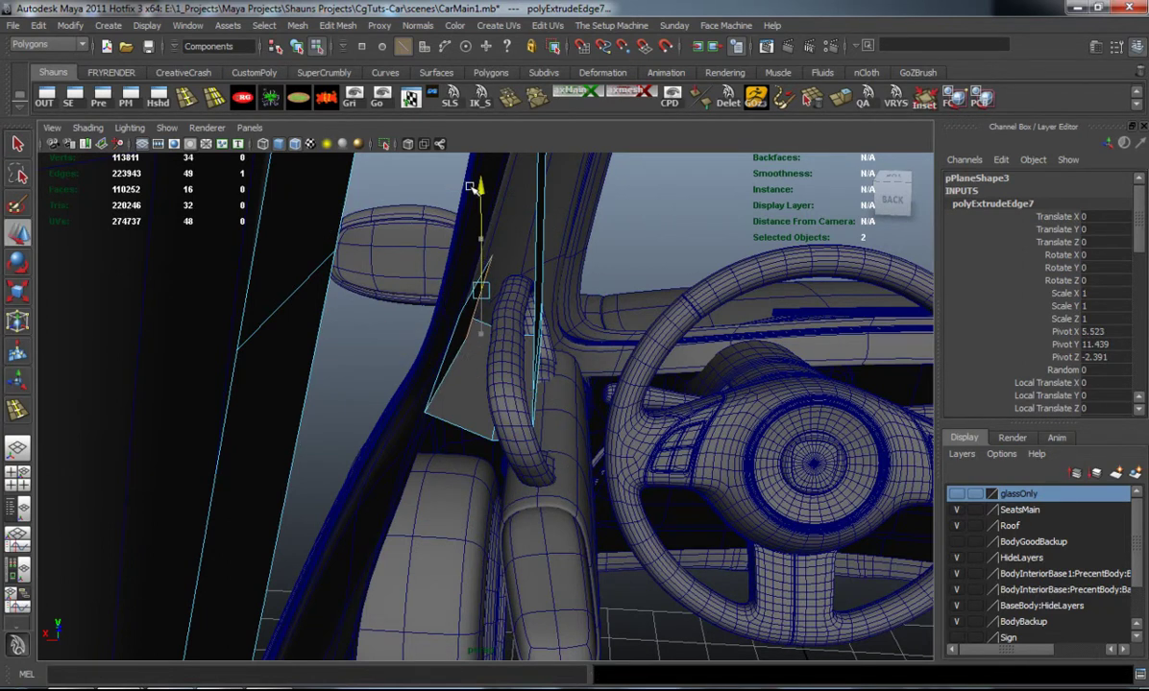
{"action": "left_click_drag", "start_coordinate": [429, 426], "coordinate": [454, 377], "text": "alt"}
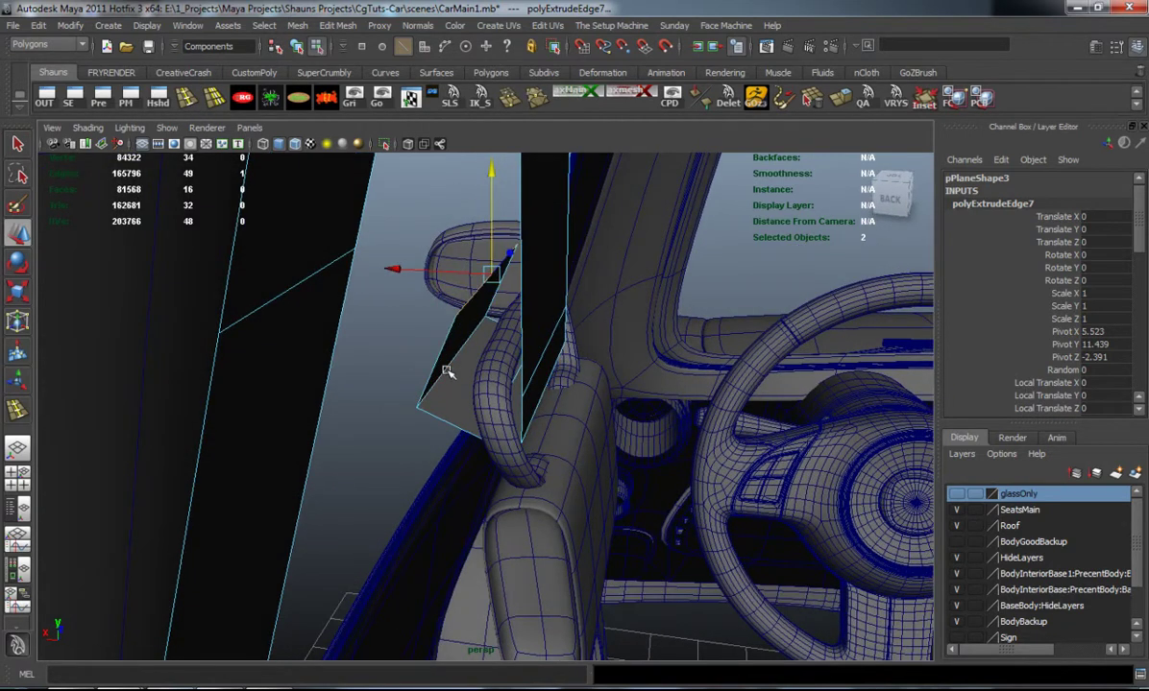
{"action": "left_click_drag", "start_coordinate": [376, 309], "coordinate": [438, 323]}
Step: Extrude the folded-back edge further up behind the hanging strap and shift it along Z to follow the strap's slant
{"action": "middle_click_drag", "start_coordinate": [437, 322], "coordinate": [411, 355], "text": "alt"}
{"action": "left_click_drag", "start_coordinate": [411, 356], "coordinate": [465, 339], "text": "alt"}
{"action": "left_click", "coordinate": [460, 331]}
{"action": "key", "text": "g"}
{"action": "key", "text": "w"}
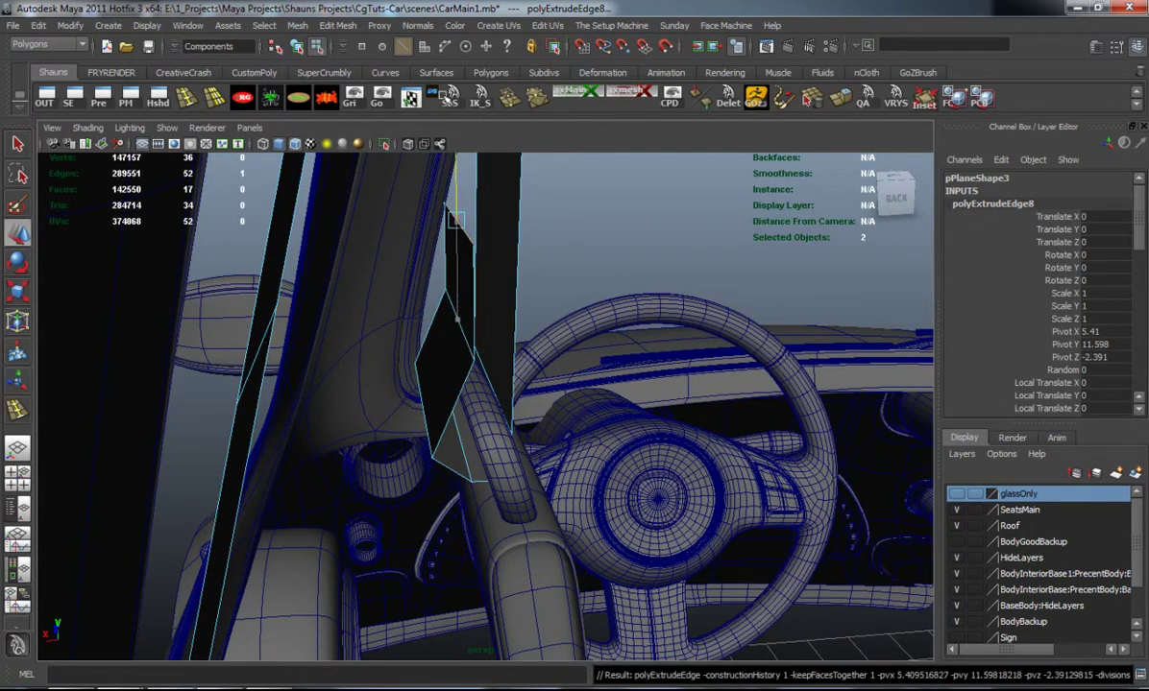
{"action": "left_click_drag", "start_coordinate": [453, 209], "coordinate": [392, 314], "text": "alt"}
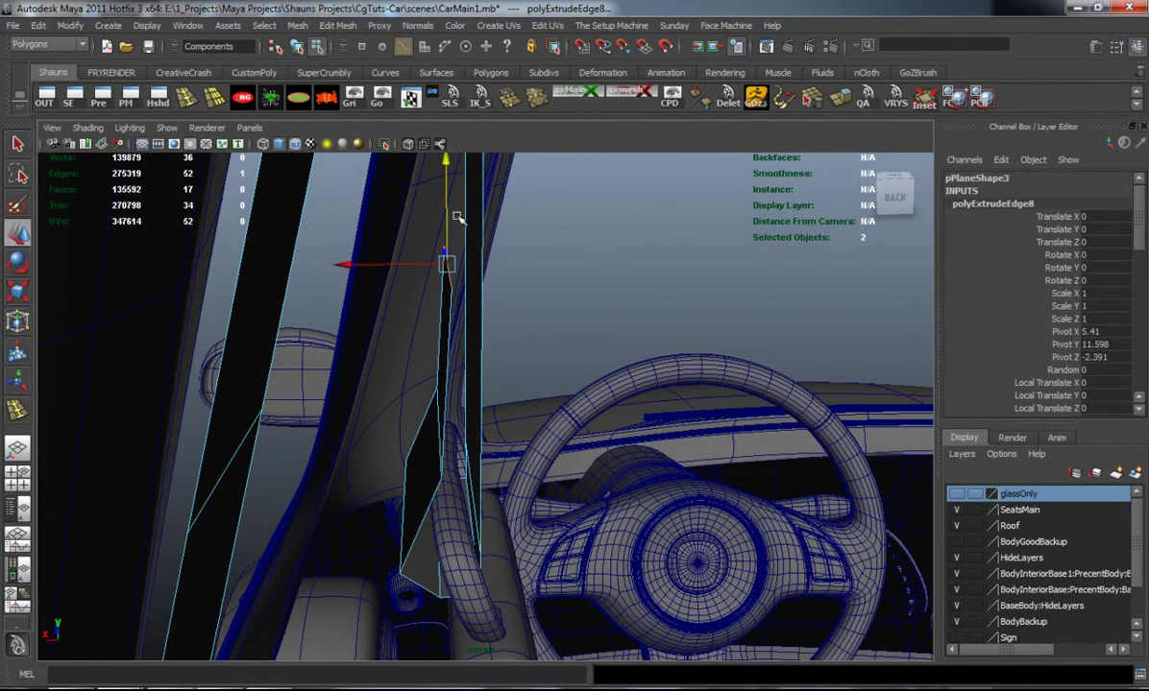
{"action": "left_click", "coordinate": [586, 280]}
{"action": "left_click_drag", "start_coordinate": [557, 376], "coordinate": [430, 390], "text": "alt"}
{"action": "key", "text": "ctrl+z"}
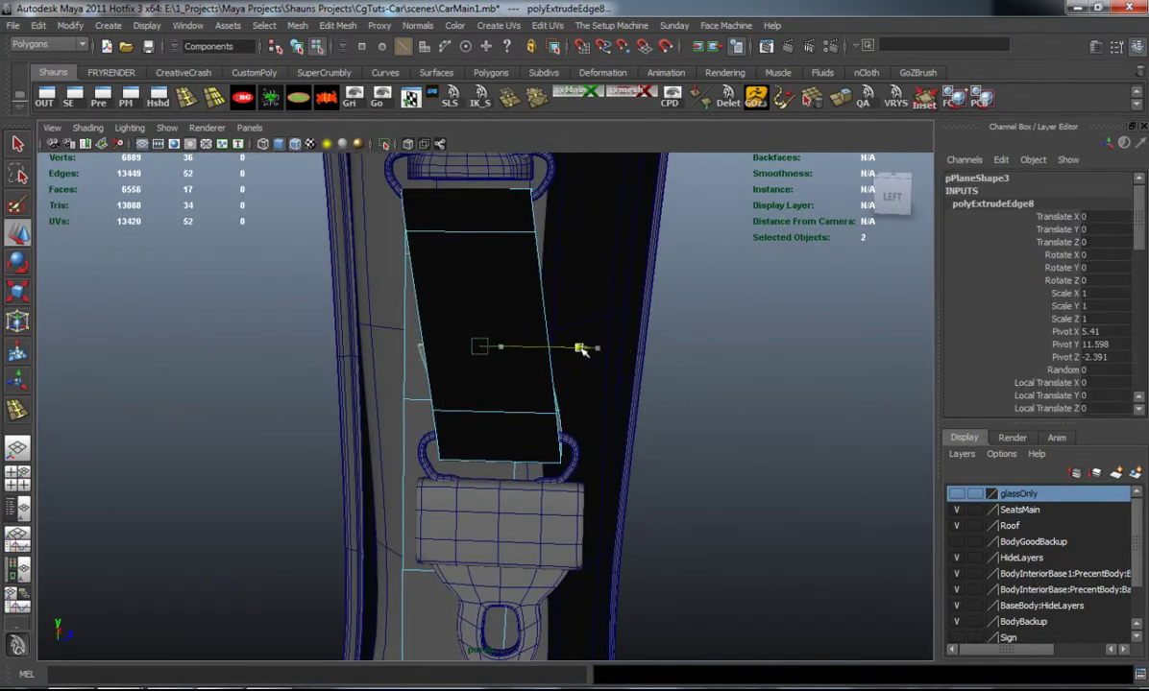
{"action": "left_click", "coordinate": [723, 404]}
Step: Insert edge loops across the lower part of the hanging strap, level with the folded-back section
{"action": "left_click_drag", "start_coordinate": [507, 423], "coordinate": [397, 429], "text": "alt"}
{"action": "right_click", "coordinate": [430, 379]}
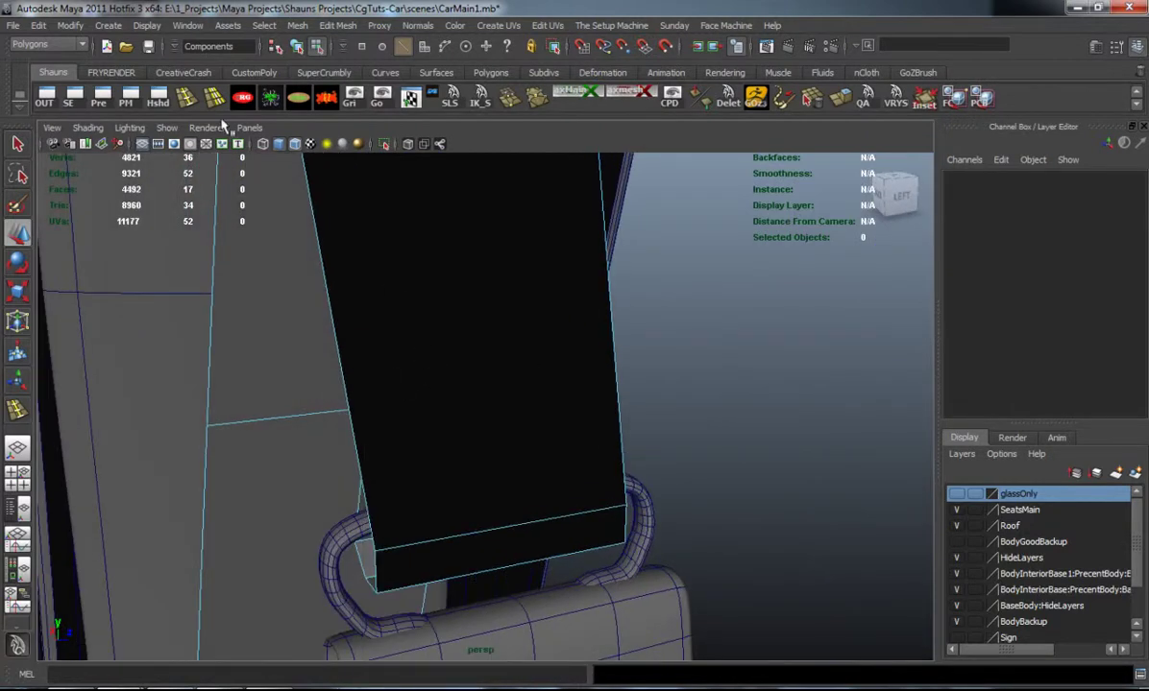
{"action": "left_click", "coordinate": [186, 99]}
{"action": "left_click_drag", "start_coordinate": [323, 241], "coordinate": [333, 303]}
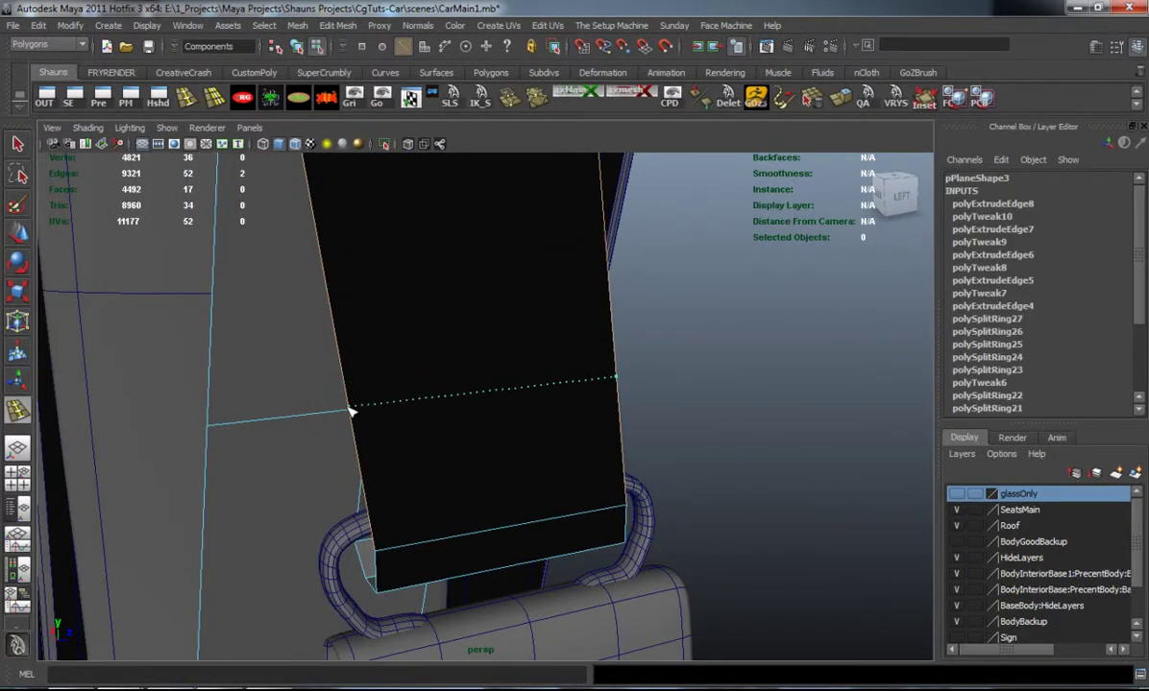
{"action": "left_click_drag", "start_coordinate": [350, 411], "coordinate": [461, 438]}
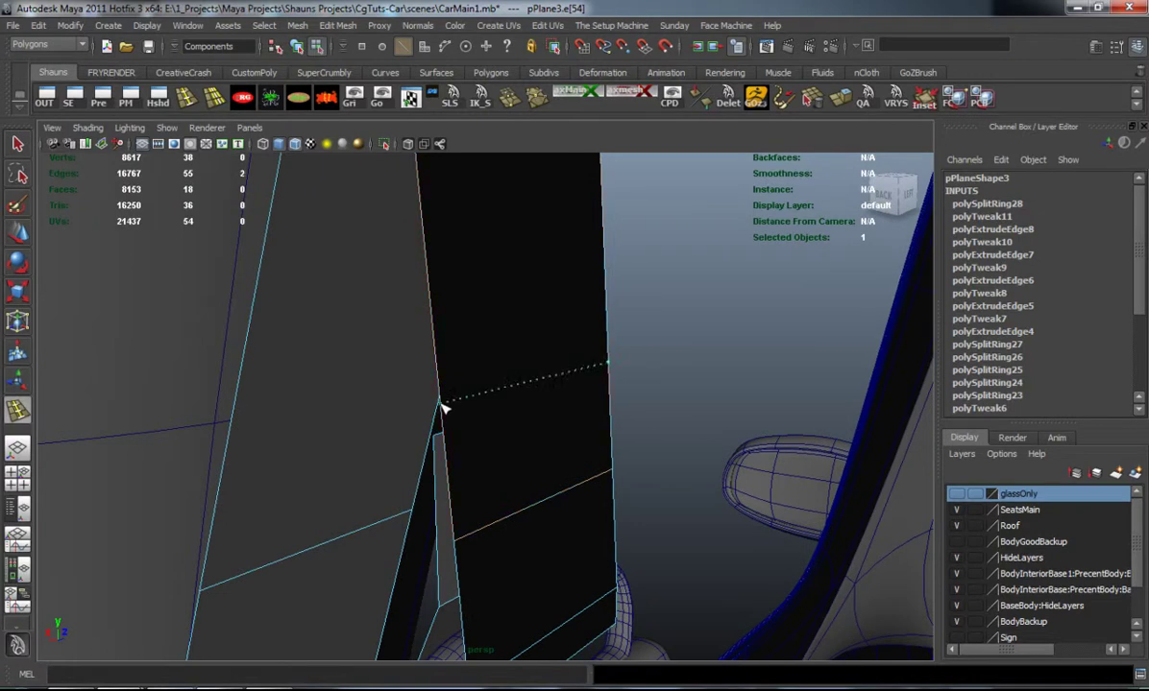
{"action": "left_click_drag", "start_coordinate": [457, 485], "coordinate": [467, 406]}
Step: Preview the strap smoothed and turn on two-sided lighting for the viewport
{"action": "key", "text": "3"}
{"action": "key", "text": "w"}
{"action": "left_click", "coordinate": [590, 466]}
{"action": "left_click_drag", "start_coordinate": [590, 466], "coordinate": [423, 306], "text": "alt"}
{"action": "left_click", "coordinate": [129, 128]}
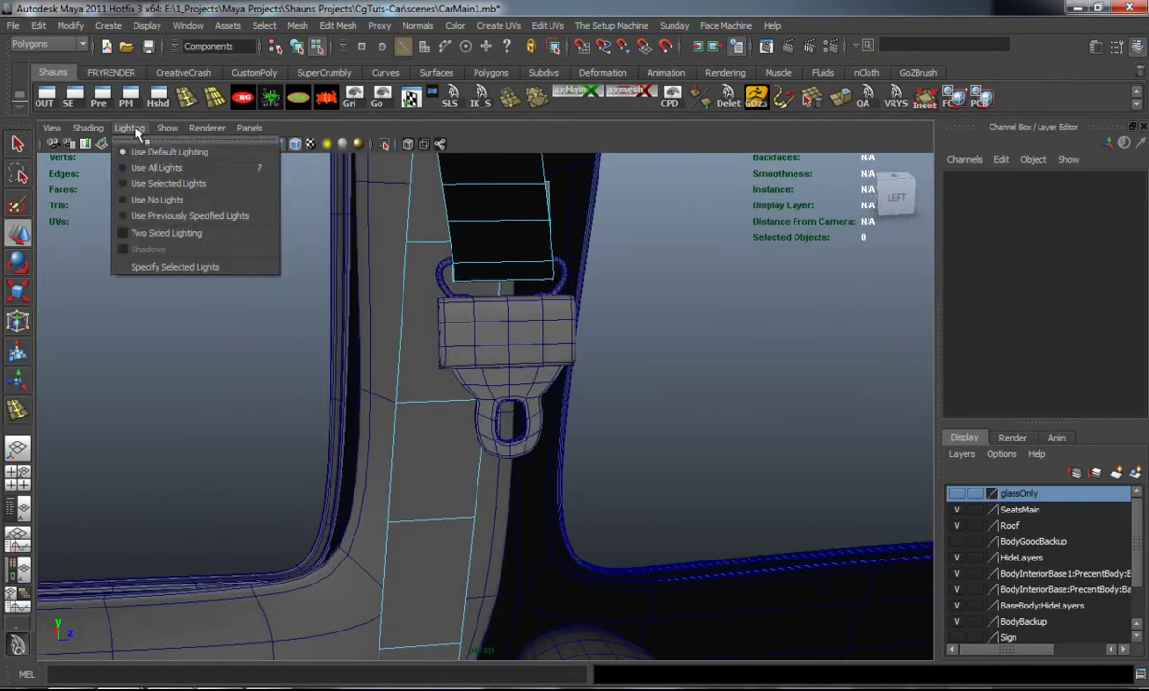
{"action": "left_click", "coordinate": [157, 240]}
Step: Select the upper face of the folded-back strap section and duplicate it as a separate mesh
{"action": "left_click_drag", "start_coordinate": [366, 366], "coordinate": [485, 392], "text": "alt"}
{"action": "right_click_drag", "start_coordinate": [485, 392], "coordinate": [515, 376]}
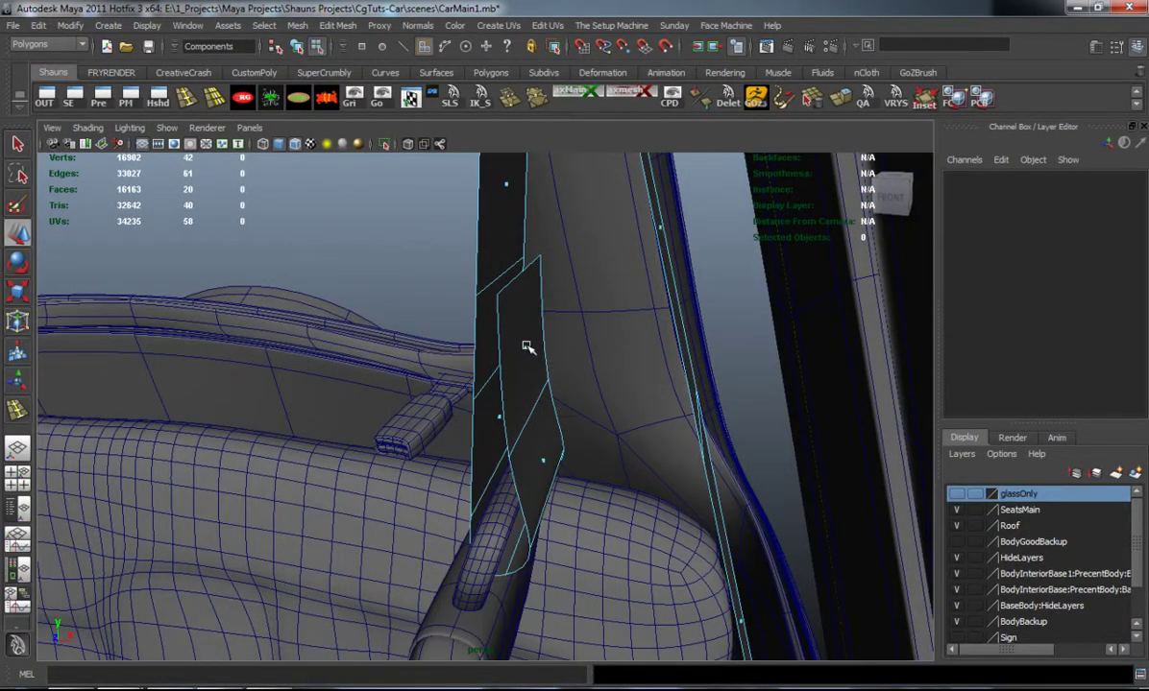
{"action": "left_click", "coordinate": [526, 348]}
{"action": "key", "text": "1"}
{"action": "left_click", "coordinate": [337, 25]}
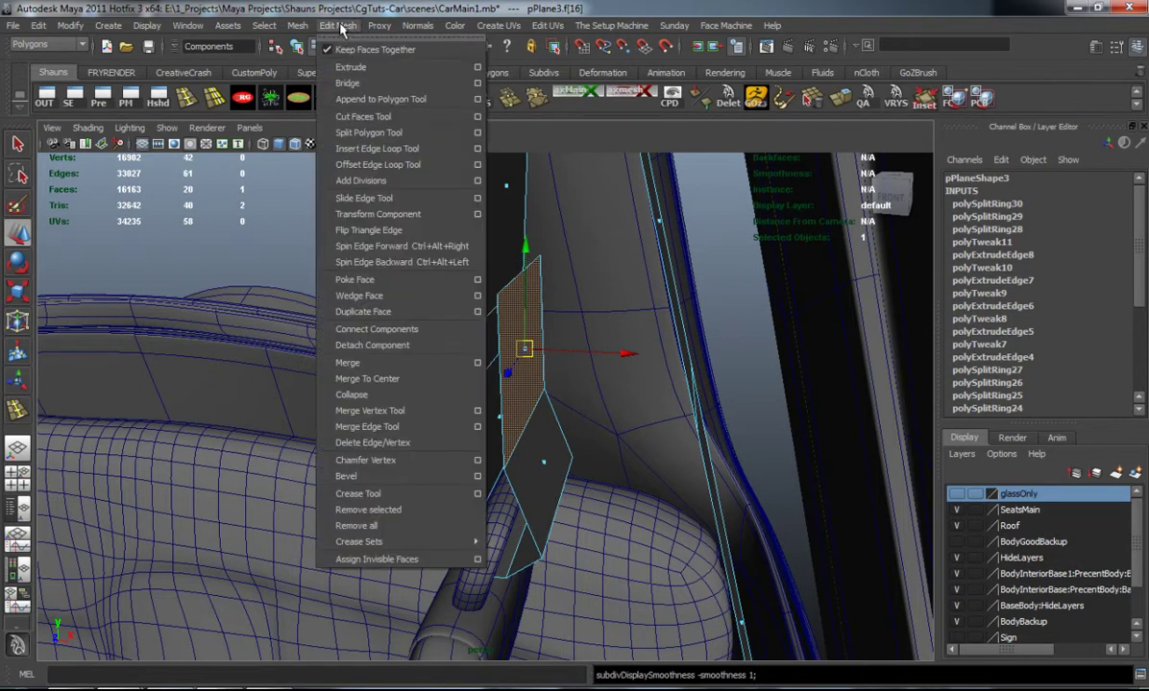
{"action": "left_click", "coordinate": [373, 317]}
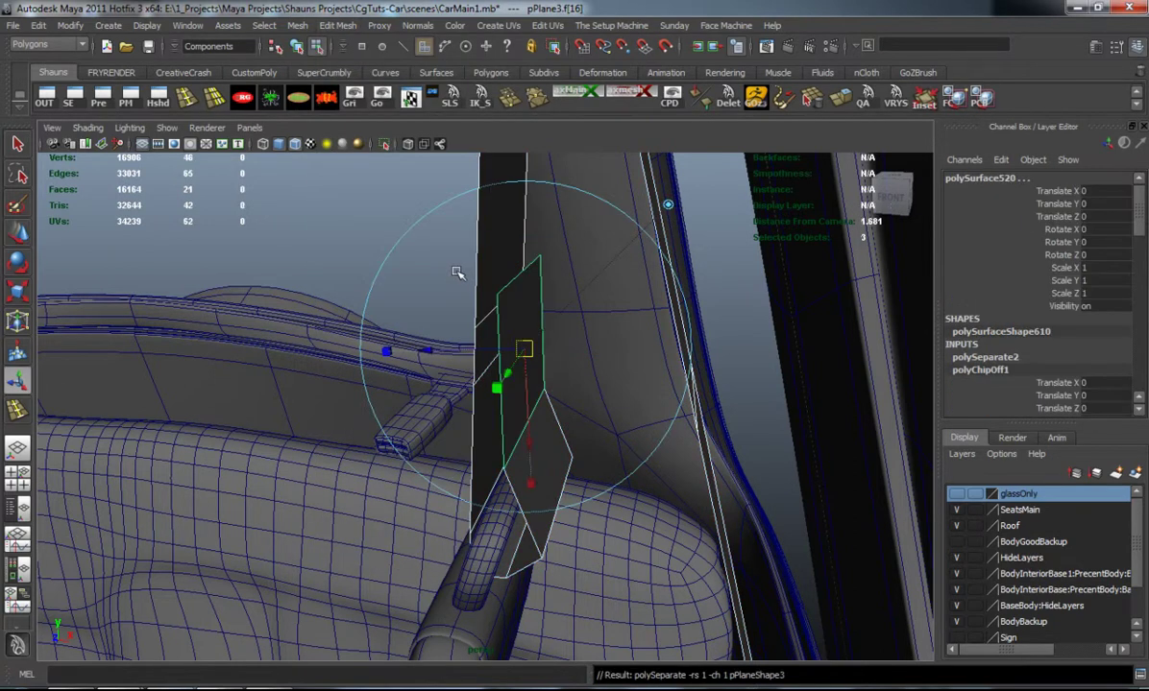
{"action": "key", "text": "F8"}
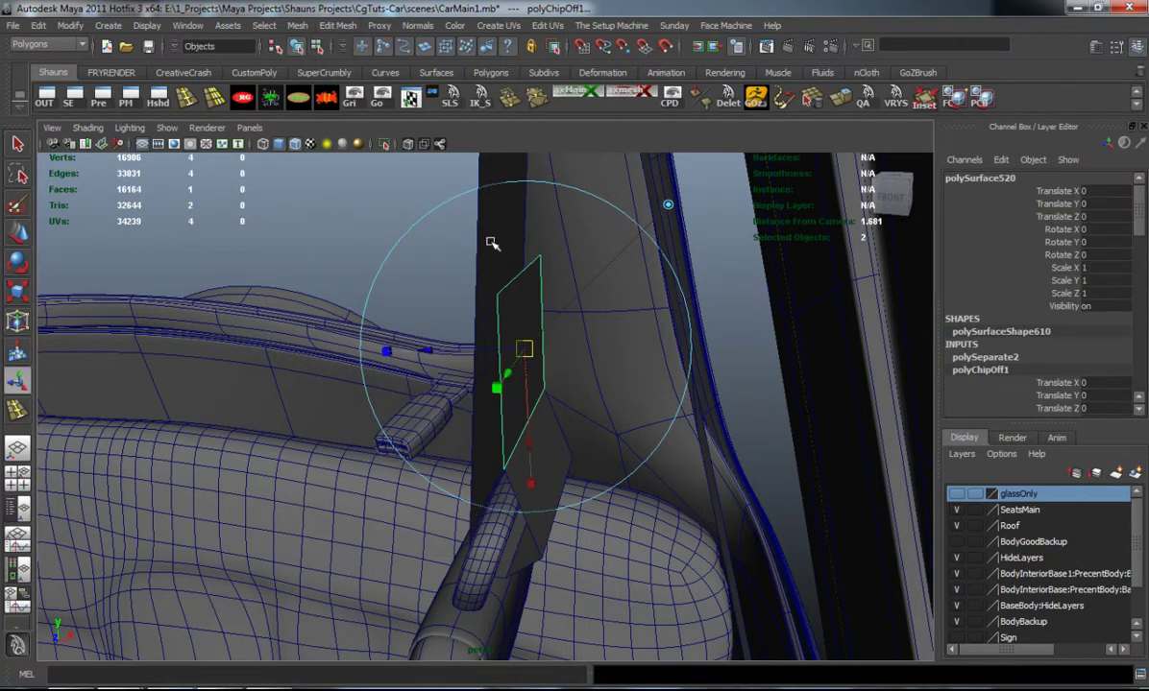
{"action": "key", "text": "w"}
Step: Scale the duplicated face to 0.584 in X and rotate it to about -2.675 degrees around Z
{"action": "left_click", "coordinate": [325, 99]}
{"action": "left_click_drag", "start_coordinate": [422, 277], "coordinate": [495, 287], "text": "alt"}
{"action": "key", "text": "r"}
{"action": "key", "text": "e"}
{"action": "left_click_drag", "start_coordinate": [552, 257], "coordinate": [622, 279]}
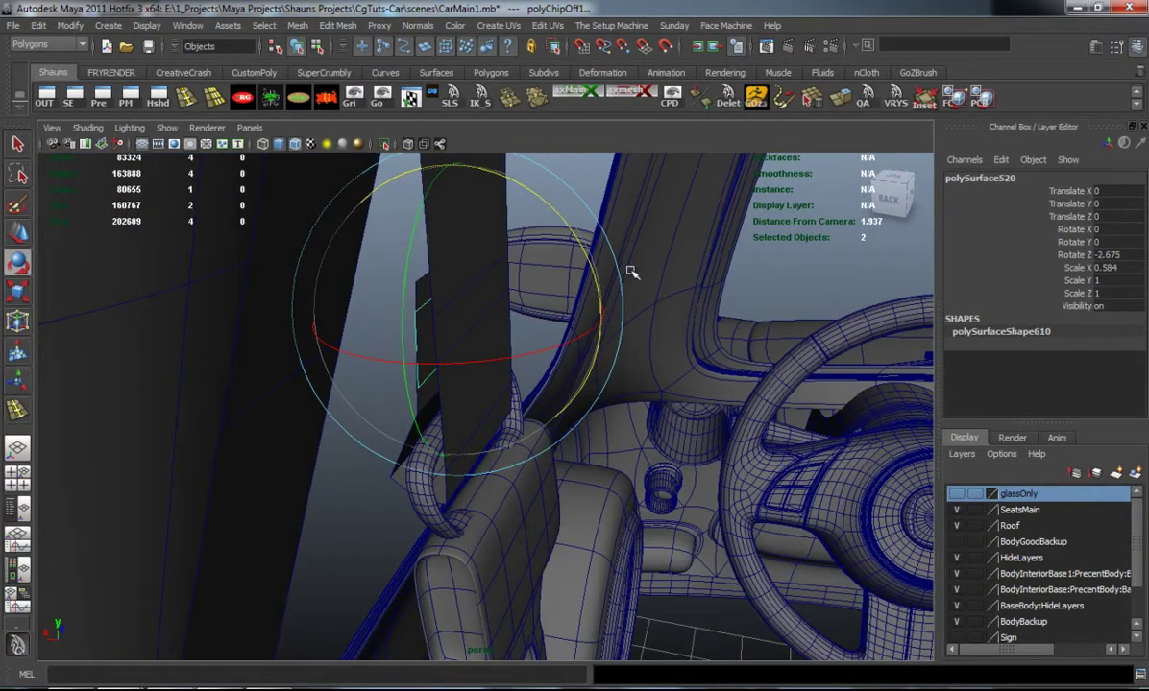
Step: Delete the duplicated face, then select the whole seat-belt strap and show it unsmoothed
{"action": "left_click", "coordinate": [629, 272]}
{"action": "left_click", "coordinate": [466, 300]}
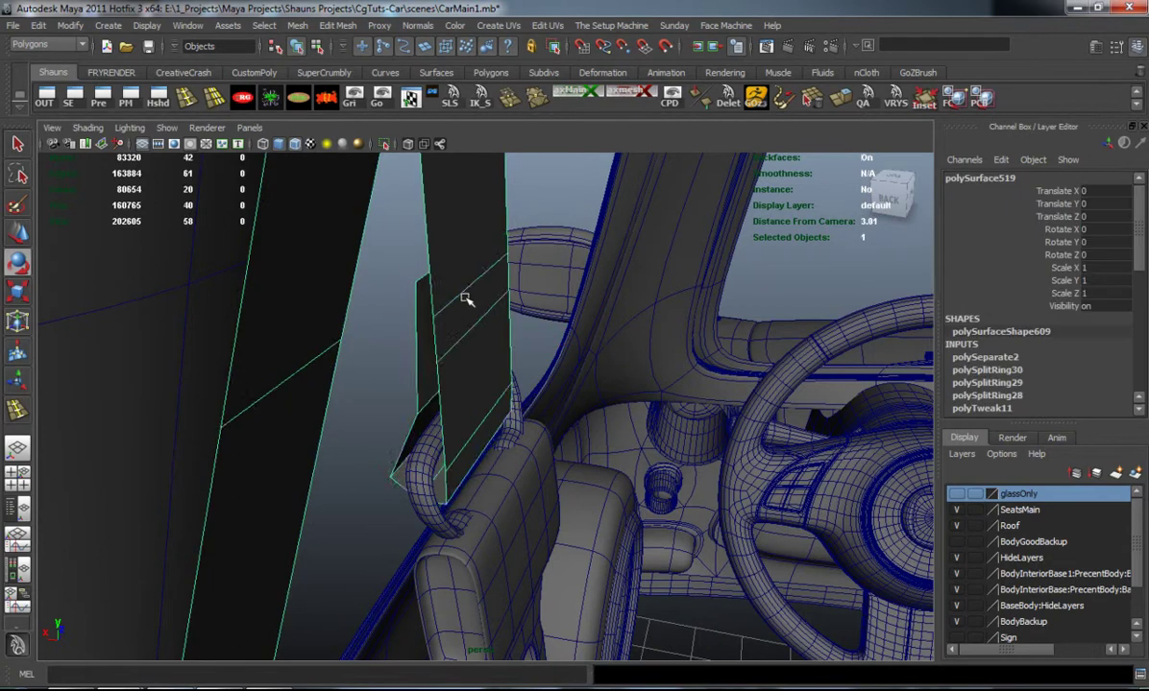
{"action": "key", "text": "f"}
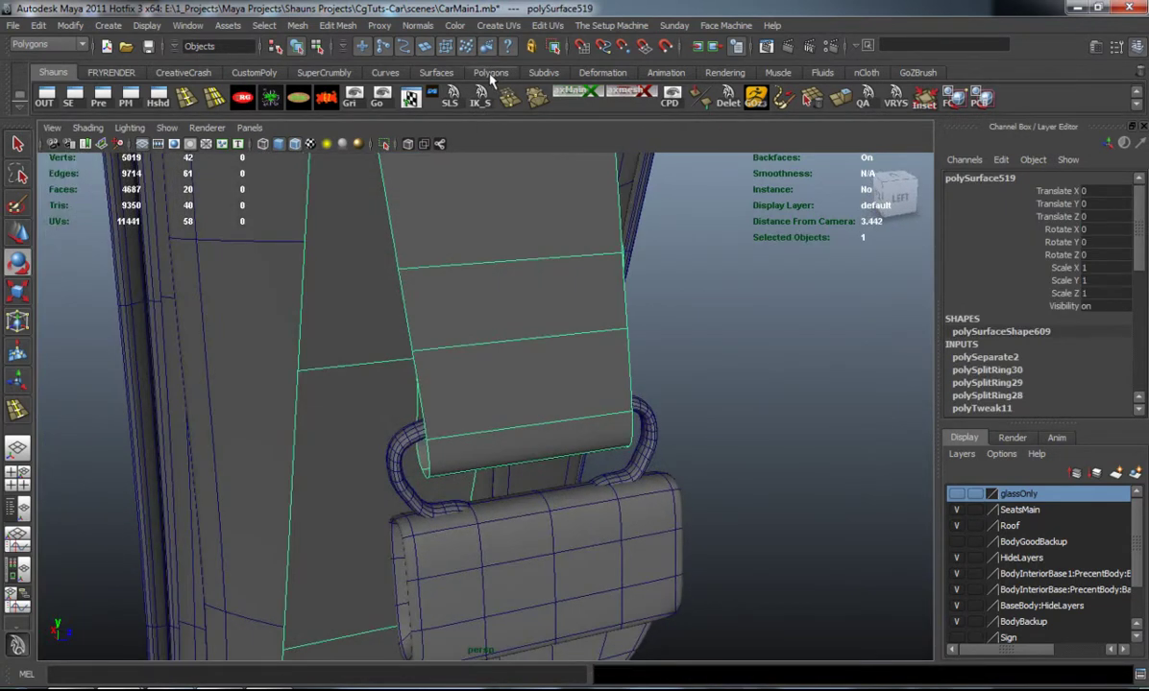
{"action": "key", "text": "1"}
Step: Try to thicken the strap by extruding all its faces with a local Z translation of -0.148
{"action": "left_click", "coordinate": [839, 98]}
{"action": "right_click_drag", "start_coordinate": [544, 393], "coordinate": [468, 367], "text": "alt"}
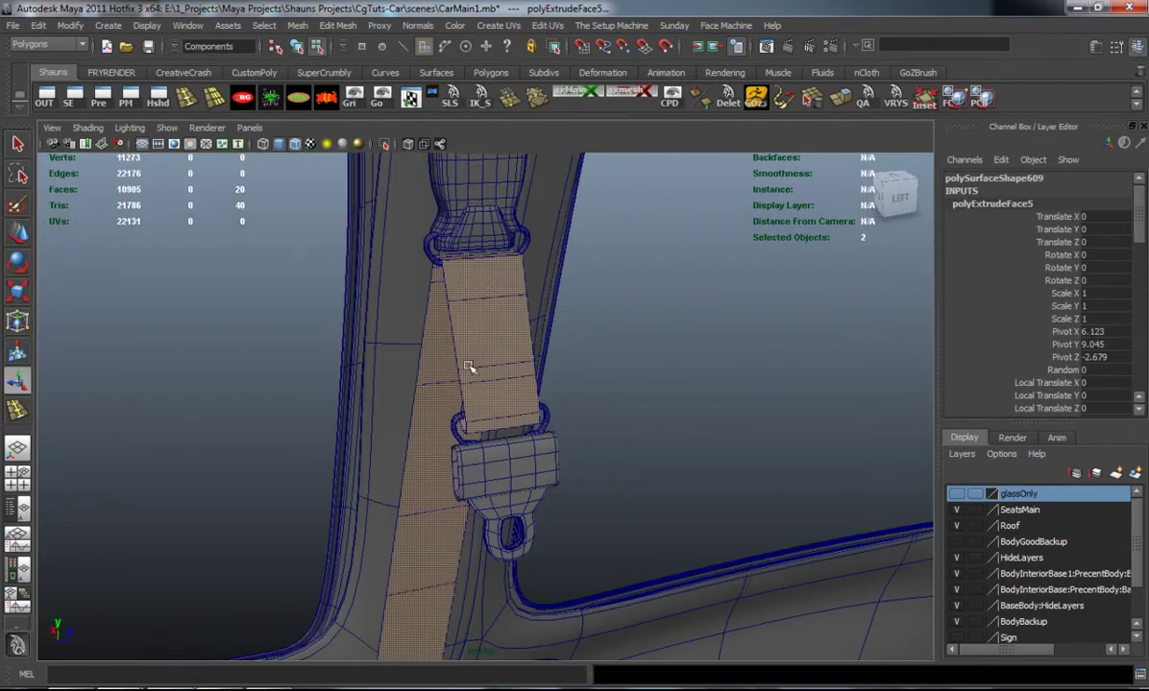
{"action": "middle_click_drag", "start_coordinate": [467, 259], "coordinate": [470, 192], "text": "alt"}
{"action": "middle_click_drag", "start_coordinate": [413, 614], "coordinate": [432, 242], "text": "alt"}
{"action": "left_click_drag", "start_coordinate": [398, 446], "coordinate": [528, 480], "text": "alt"}
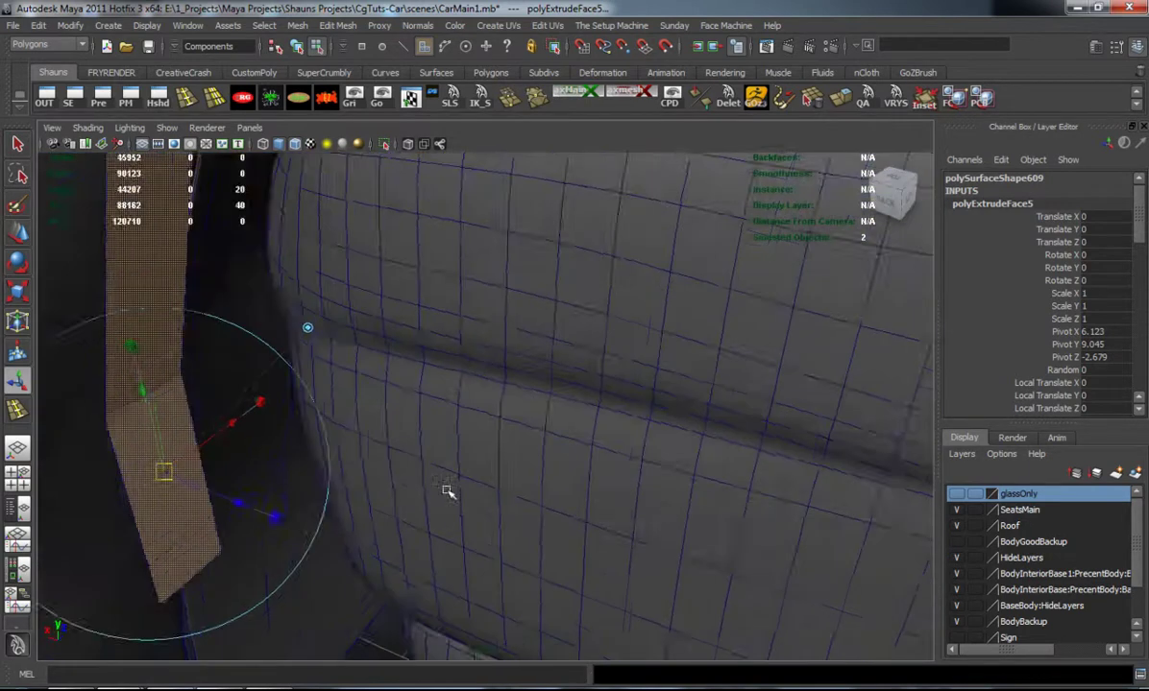
{"action": "middle_click_drag", "start_coordinate": [389, 497], "coordinate": [529, 436], "text": "alt"}
{"action": "right_click_drag", "start_coordinate": [528, 436], "coordinate": [549, 434], "text": "alt"}
{"action": "left_click_drag", "start_coordinate": [349, 464], "coordinate": [366, 470]}
{"action": "left_click_drag", "start_coordinate": [389, 298], "coordinate": [461, 559], "text": "alt"}
{"action": "key", "text": "3"}
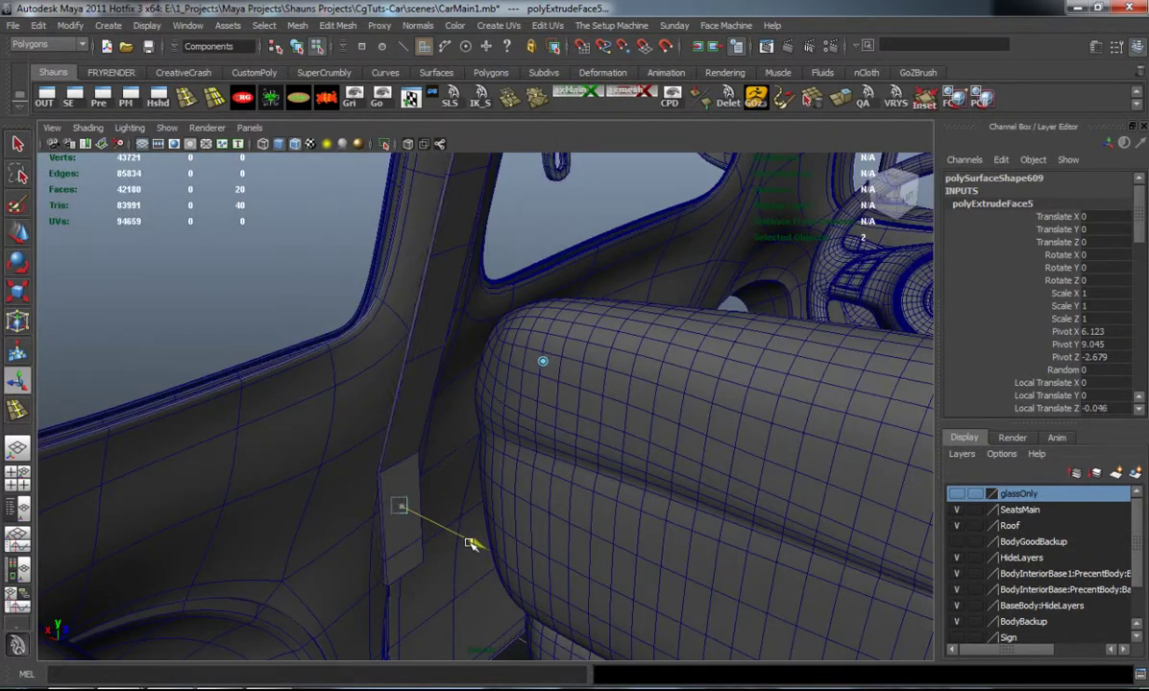
{"action": "left_click_drag", "start_coordinate": [506, 288], "coordinate": [321, 386], "text": "alt"}
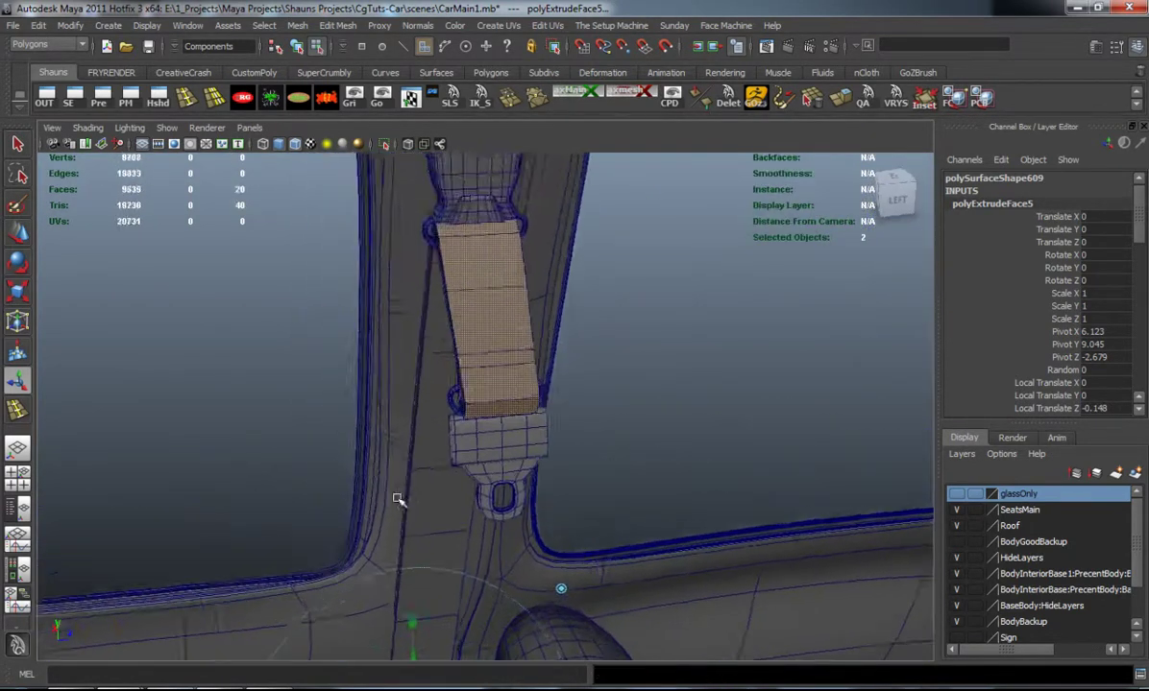
{"action": "left_click_drag", "start_coordinate": [398, 498], "coordinate": [213, 402], "text": "alt"}
{"action": "left_click", "coordinate": [217, 389]}
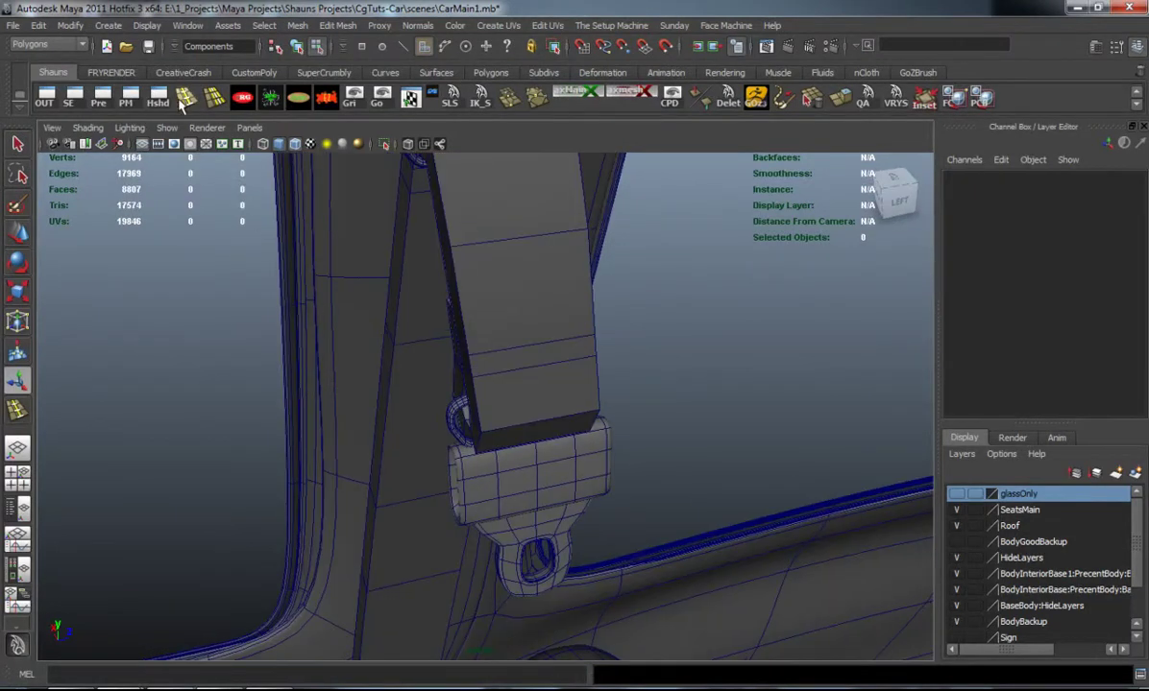
Step: Insert edge loops close to the corner edges of the thickened strap
{"action": "left_click", "coordinate": [184, 101]}
{"action": "right_click_drag", "start_coordinate": [429, 318], "coordinate": [493, 354], "text": "alt"}
{"action": "left_click", "coordinate": [509, 336]}
{"action": "left_click_drag", "start_coordinate": [560, 327], "coordinate": [557, 329]}
{"action": "left_click_drag", "start_coordinate": [514, 372], "coordinate": [461, 423], "text": "alt"}
{"action": "right_click_drag", "start_coordinate": [461, 423], "coordinate": [488, 416], "text": "alt"}
{"action": "left_click_drag", "start_coordinate": [590, 385], "coordinate": [483, 353]}
Step: Undo the edge loop made on the neighbouring mesh and insert it along the strap's side edge instead
{"action": "left_click", "coordinate": [481, 332]}
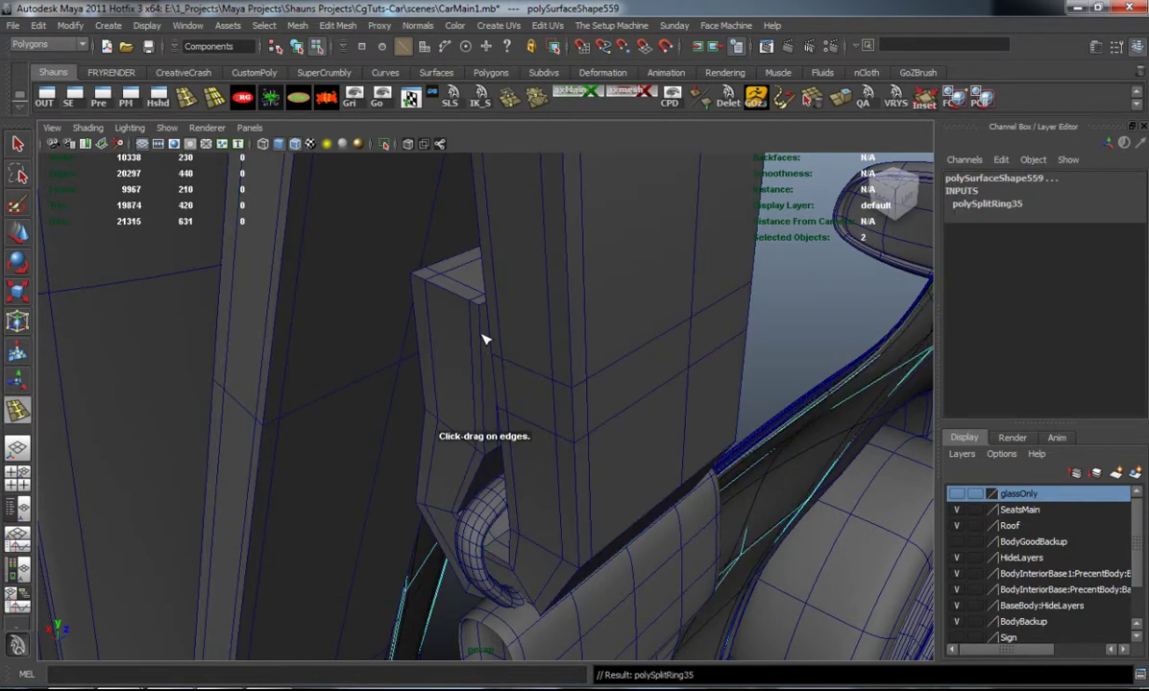
{"action": "key", "text": "ctrl+z"}
{"action": "key", "text": "ctrl+z"}
{"action": "left_click", "coordinate": [474, 343]}
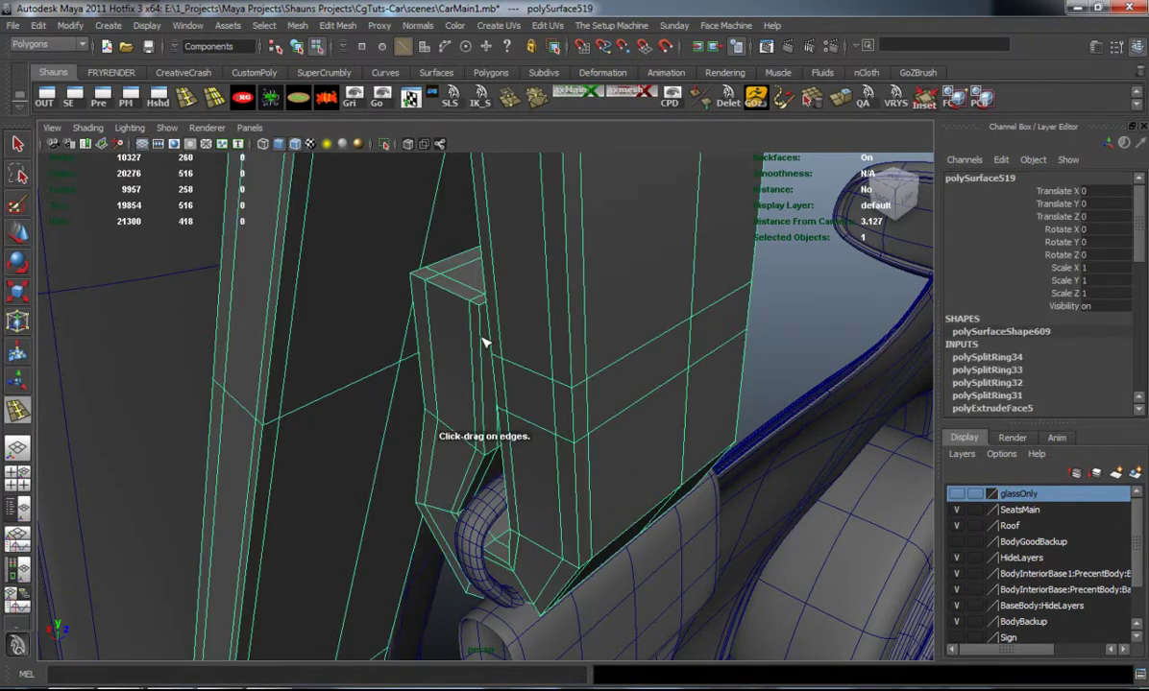
{"action": "left_click", "coordinate": [483, 343]}
Step: Insert an edge loop along the strap's opposite border and preview the strap smoothed
{"action": "left_click_drag", "start_coordinate": [580, 364], "coordinate": [399, 356], "text": "alt"}
{"action": "middle_click_drag", "start_coordinate": [398, 355], "coordinate": [492, 450], "text": "alt"}
{"action": "left_click_drag", "start_coordinate": [491, 451], "coordinate": [329, 420], "text": "alt"}
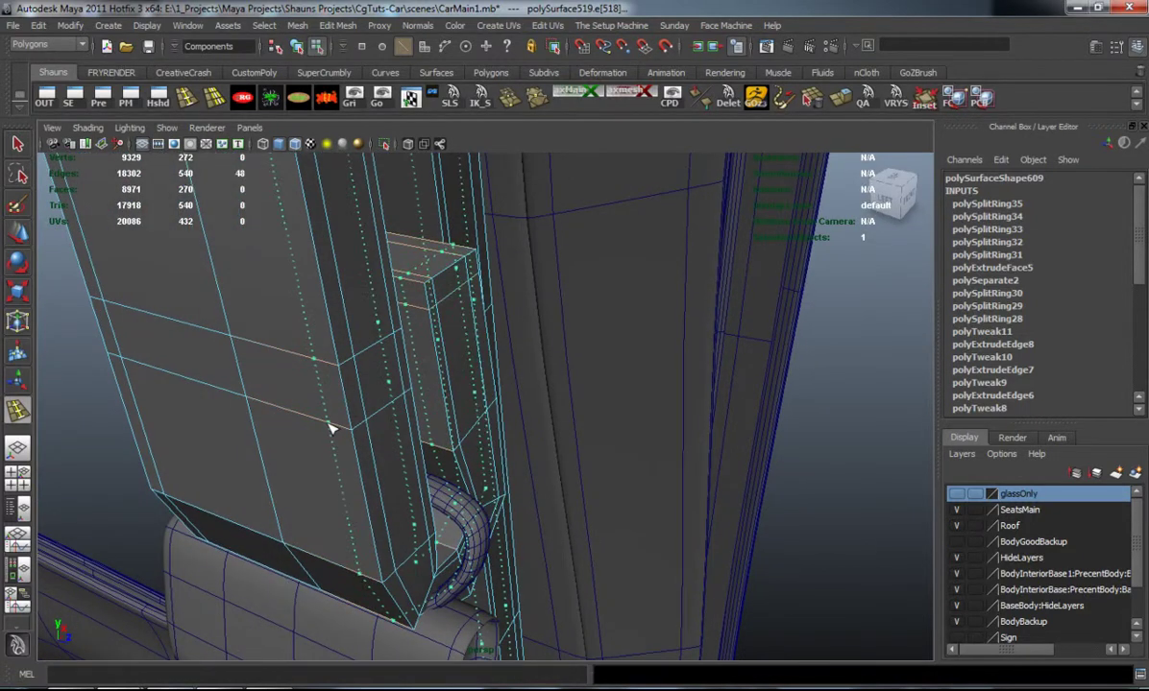
{"action": "left_click", "coordinate": [331, 428]}
{"action": "key", "text": "3"}
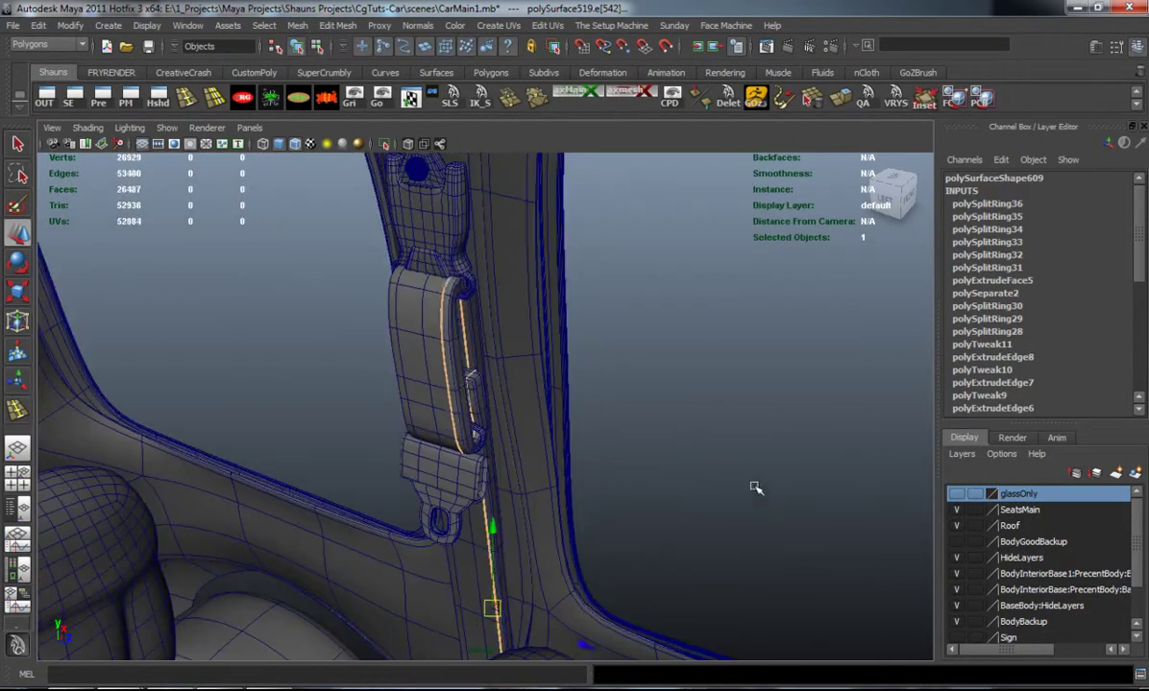
{"action": "left_click", "coordinate": [686, 486]}
{"action": "left_click_drag", "start_coordinate": [687, 486], "coordinate": [444, 367], "text": "alt"}
Step: Undo the strap's added edge loops and its face extrusion, back to the flat single-sided strap
{"action": "key", "text": "ctrl+z"}
{"action": "key", "text": "ctrl+z"}
{"action": "key", "text": "ctrl+z"}
{"action": "key", "text": "ctrl+z"}
{"action": "key", "text": "ctrl+z"}
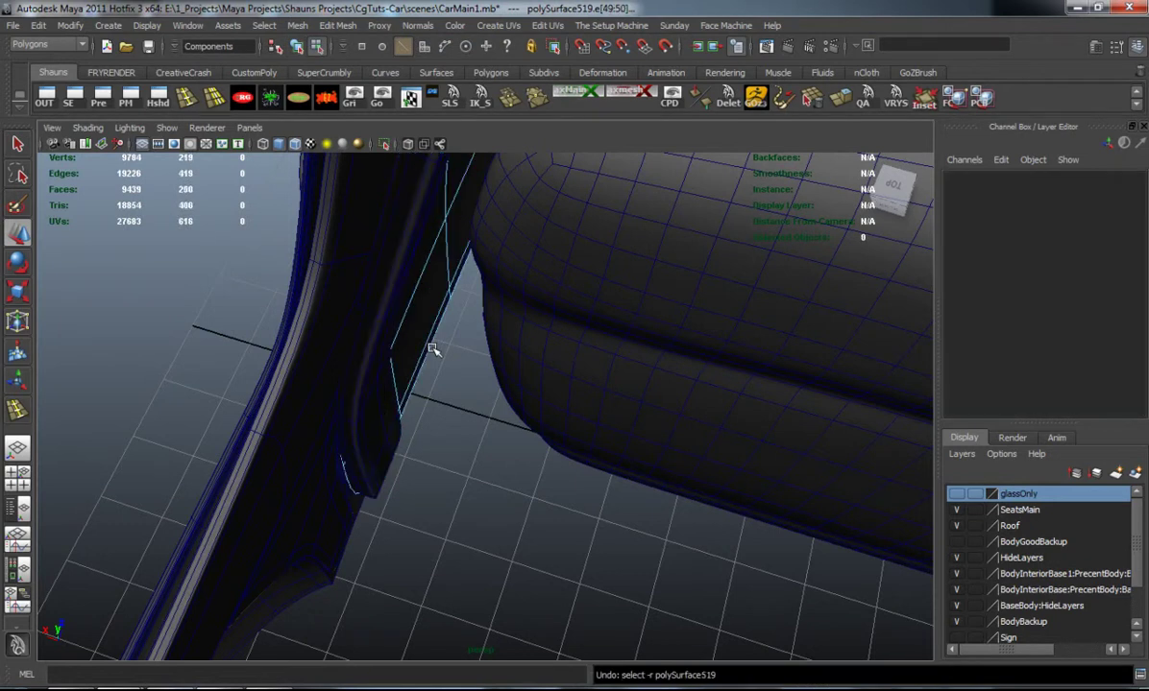
{"action": "key", "text": "ctrl+z"}
{"action": "key", "text": "ctrl+z"}
{"action": "key", "text": "ctrl+z"}
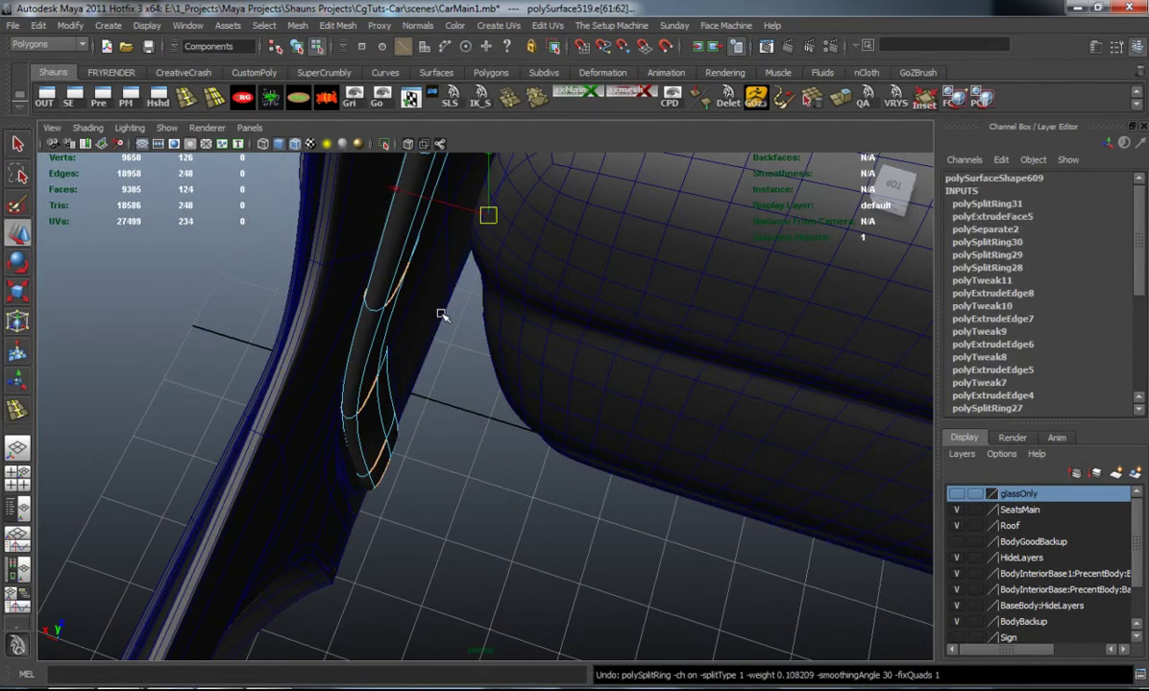
{"action": "key", "text": "1"}
{"action": "key", "text": "ctrl+z"}
{"action": "key", "text": "ctrl+z"}
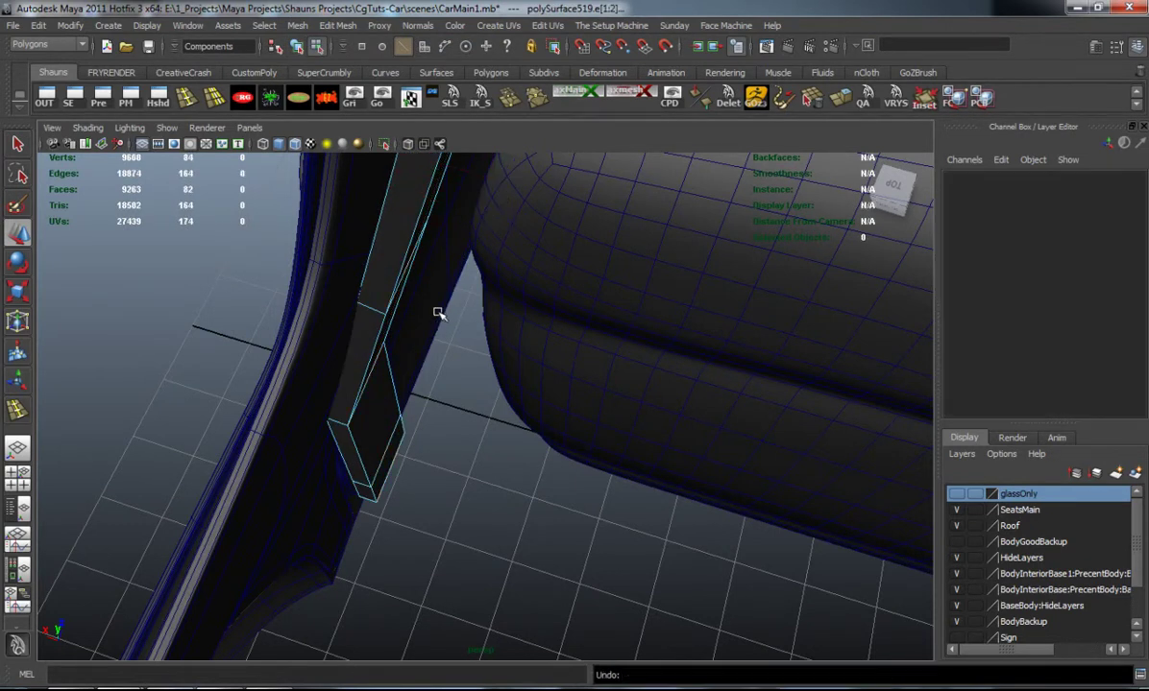
{"action": "key", "text": "ctrl+z"}
{"action": "key", "text": "ctrl+z"}
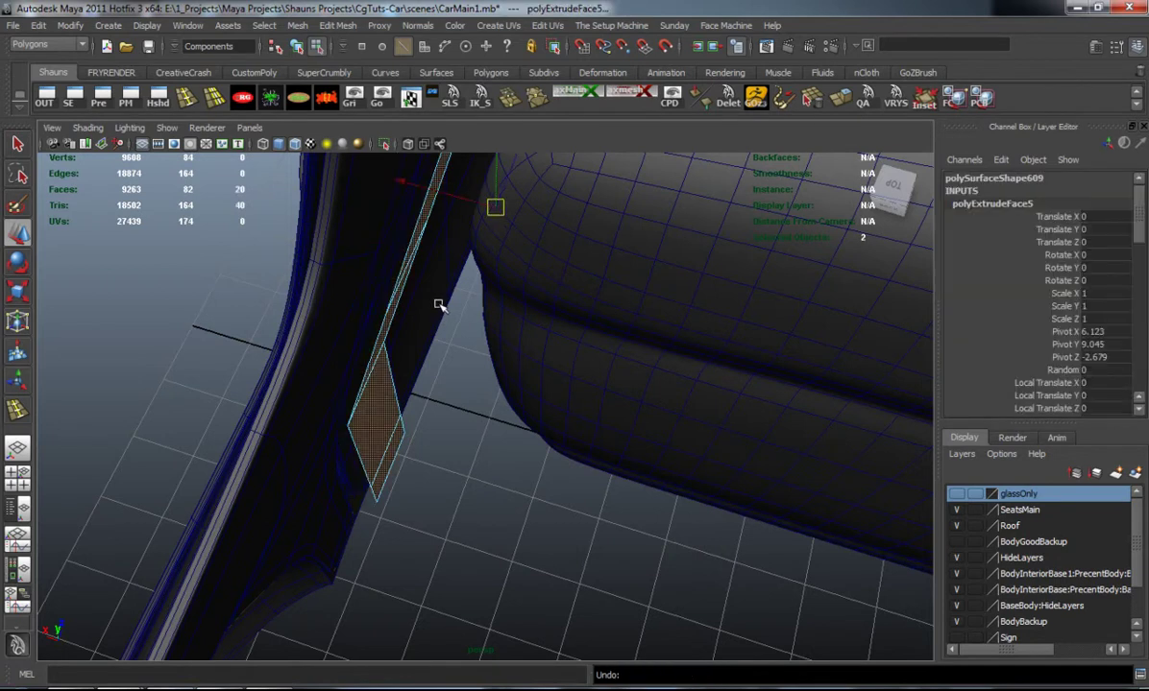
{"action": "key", "text": "ctrl+z"}
{"action": "key", "text": "ctrl+z"}
{"action": "key", "text": "ctrl+z"}
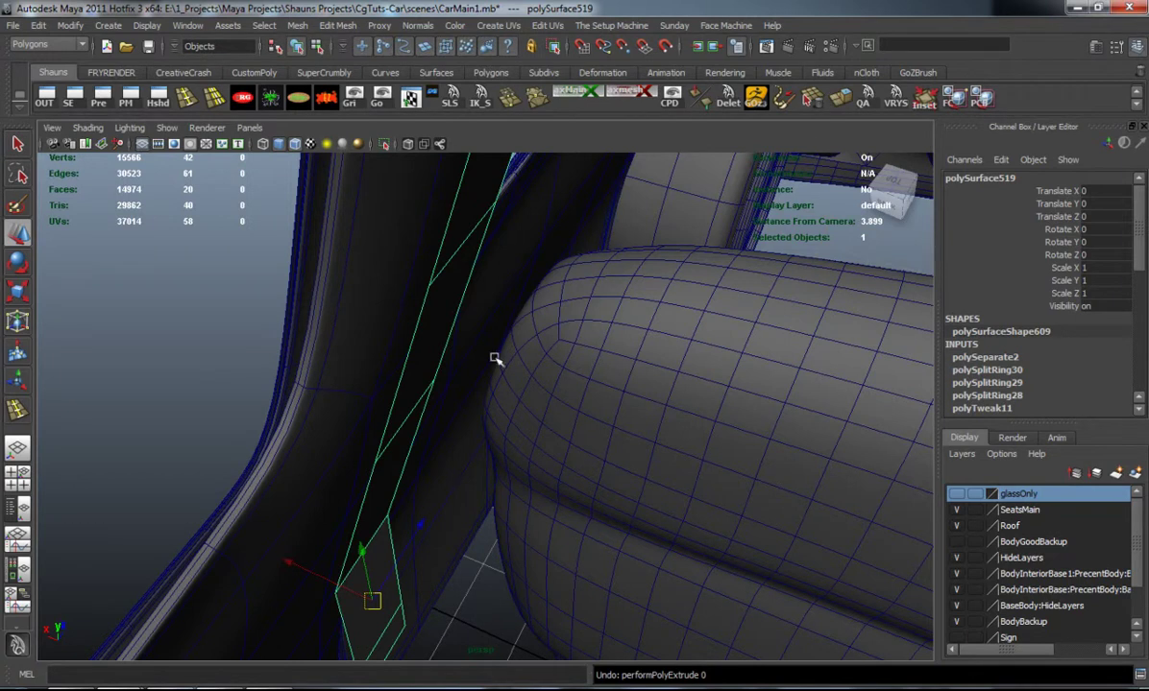
Step: Extrude all faces of the strap to a thinner thickness, with a local Z translation of about -0.051
{"action": "left_click", "coordinate": [836, 102]}
{"action": "left_click_drag", "start_coordinate": [457, 637], "coordinate": [453, 636]}
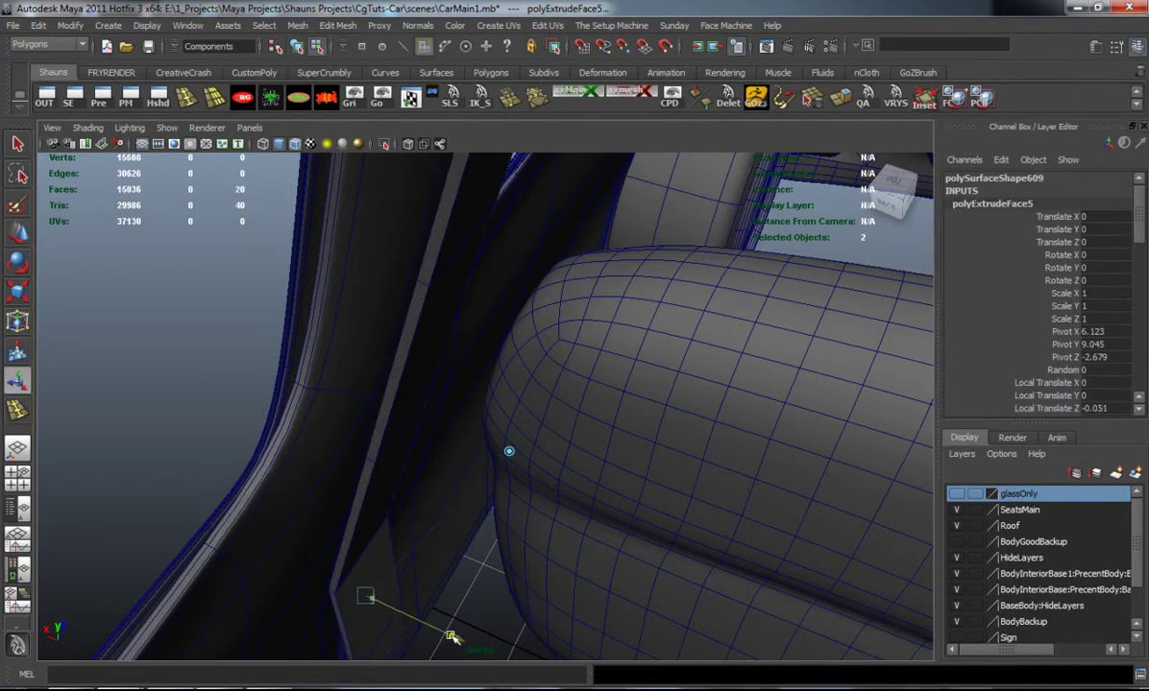
{"action": "left_click", "coordinate": [185, 361]}
Step: Insert edge loops close to the thin strap's outer edges on both sides and preview it smoothed
{"action": "left_click_drag", "start_coordinate": [184, 361], "coordinate": [416, 341], "text": "alt"}
{"action": "left_click", "coordinate": [187, 97]}
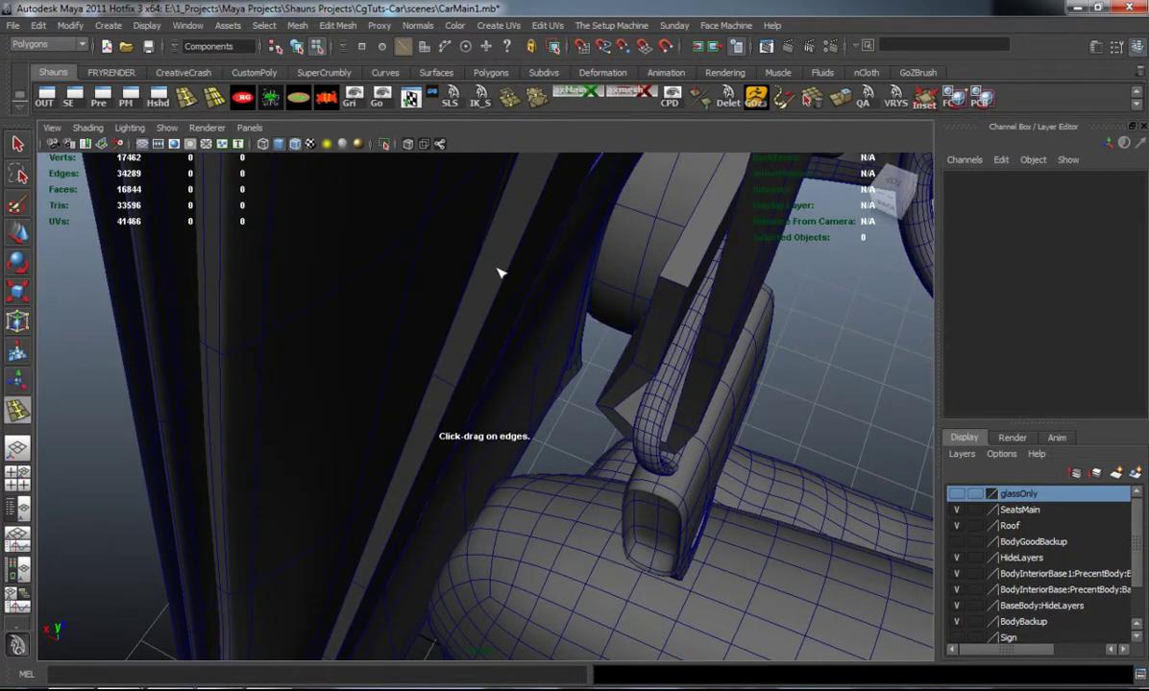
{"action": "left_click", "coordinate": [679, 287]}
{"action": "left_click", "coordinate": [673, 287]}
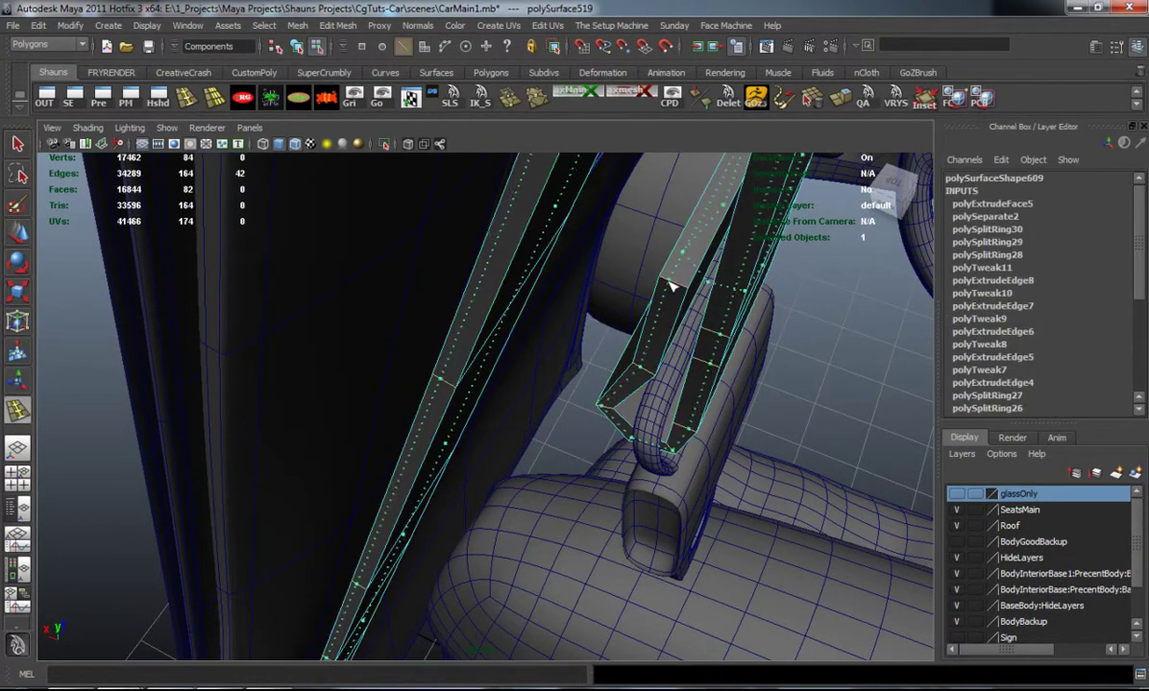
{"action": "left_click_drag", "start_coordinate": [666, 285], "coordinate": [373, 338]}
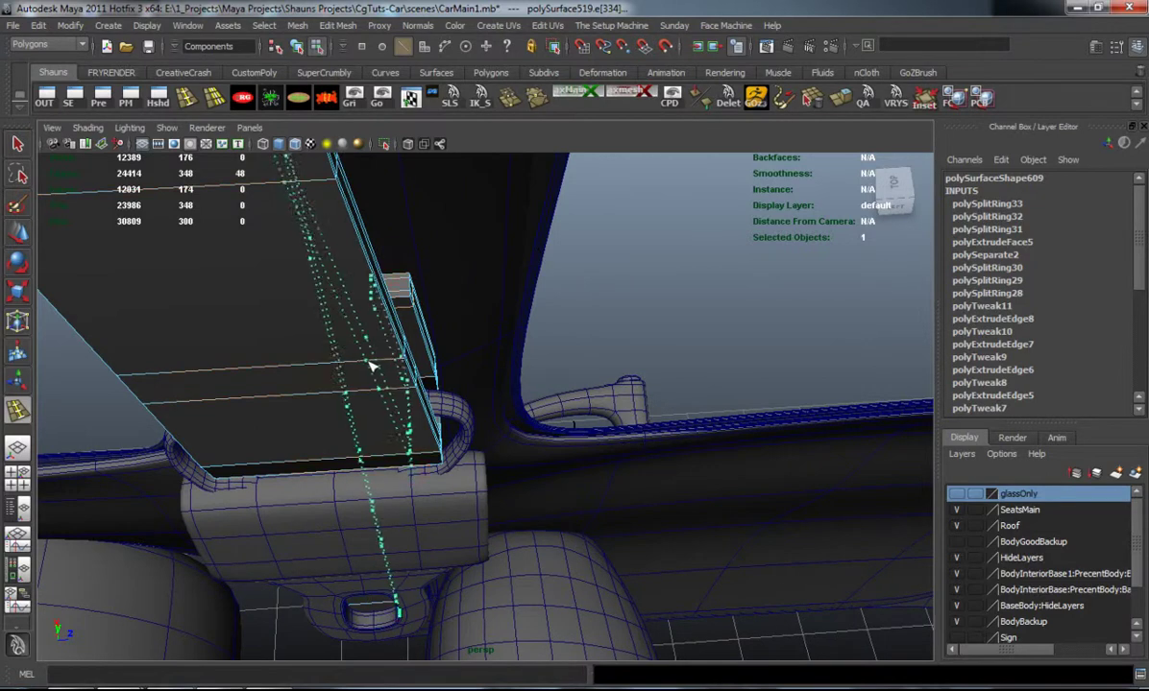
{"action": "left_click", "coordinate": [391, 366]}
{"action": "left_click_drag", "start_coordinate": [379, 367], "coordinate": [430, 310], "text": "alt"}
{"action": "key", "text": "w"}
{"action": "key", "text": "3"}
{"action": "right_click_drag", "start_coordinate": [483, 310], "coordinate": [528, 291]}
{"action": "left_click", "coordinate": [777, 369]}
Step: Shift the row of vertices at the bend of the folded-back strap section sideways along X
{"action": "left_click_drag", "start_coordinate": [677, 413], "coordinate": [433, 387], "text": "alt"}
{"action": "middle_click_drag", "start_coordinate": [433, 387], "coordinate": [579, 452], "text": "alt"}
{"action": "left_click_drag", "start_coordinate": [579, 452], "coordinate": [491, 307], "text": "alt"}
{"action": "right_click_drag", "start_coordinate": [464, 290], "coordinate": [467, 290]}
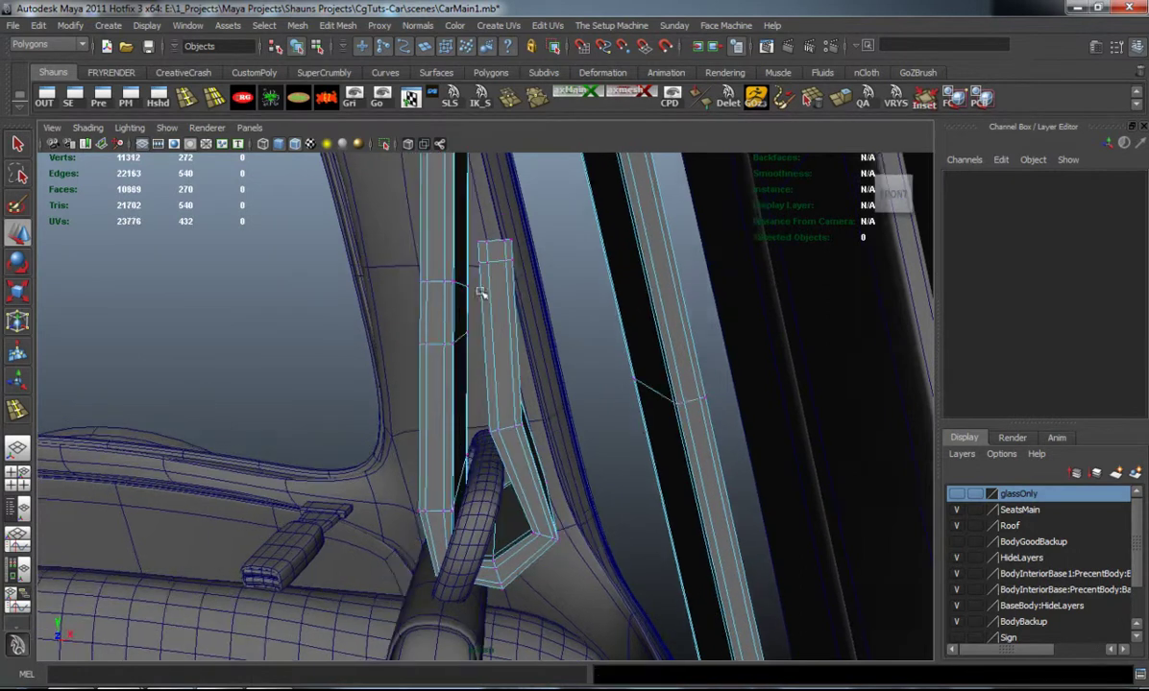
{"action": "left_click_drag", "start_coordinate": [555, 322], "coordinate": [548, 396]}
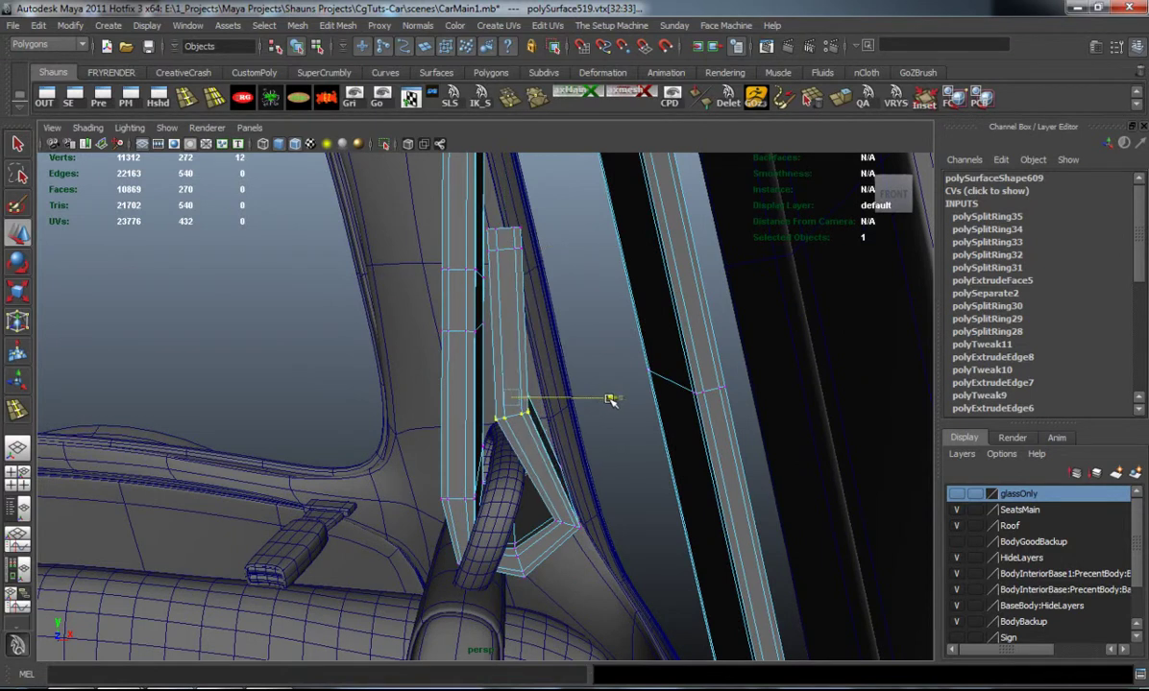
{"action": "left_click", "coordinate": [266, 351]}
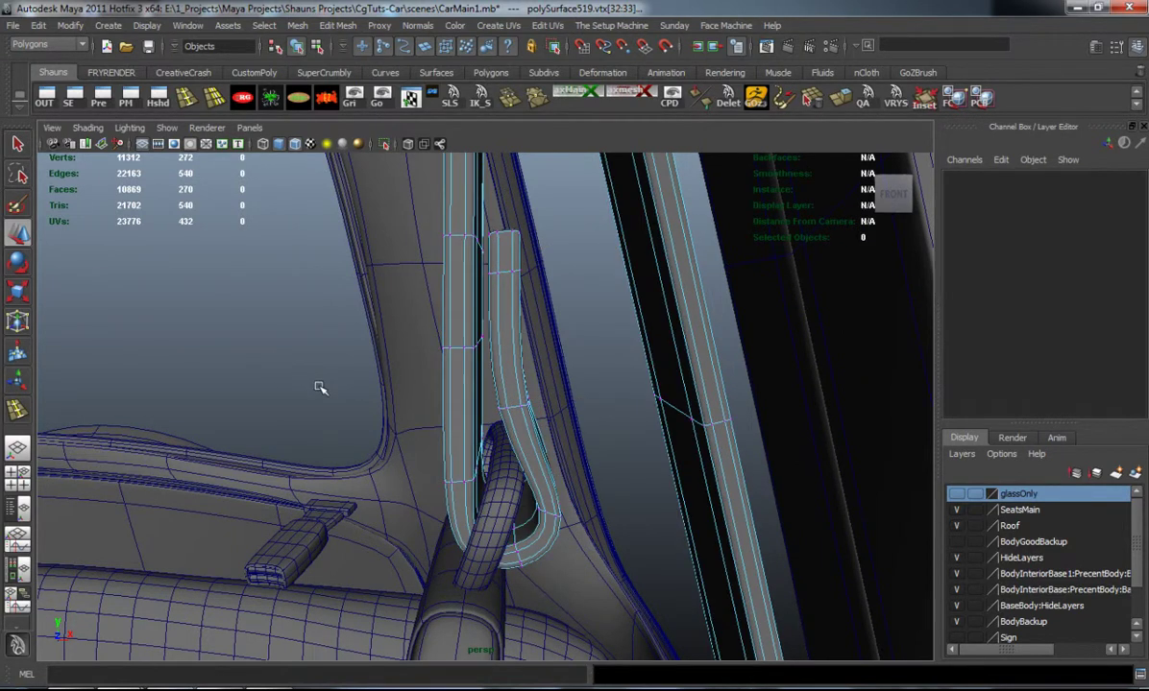
{"action": "left_click_drag", "start_coordinate": [326, 392], "coordinate": [425, 341], "text": "alt"}
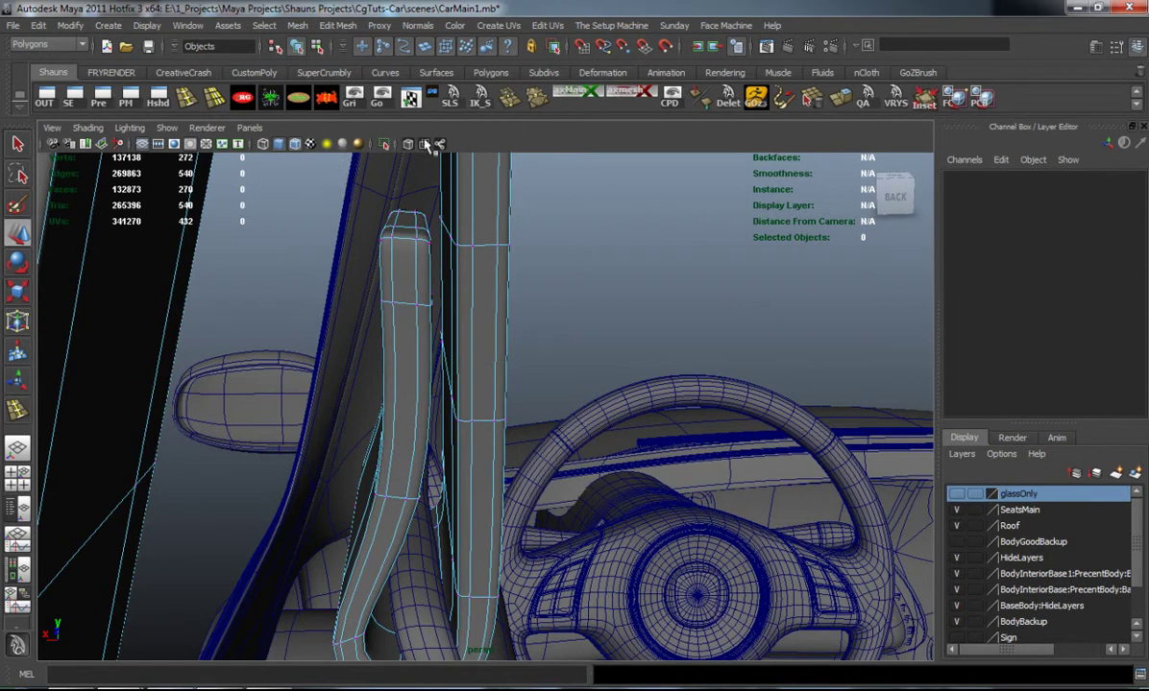
Step: Duplicate the ring of faces around the hanging strap, beside the folded-back section, as a separate mesh
{"action": "left_click", "coordinate": [489, 73]}
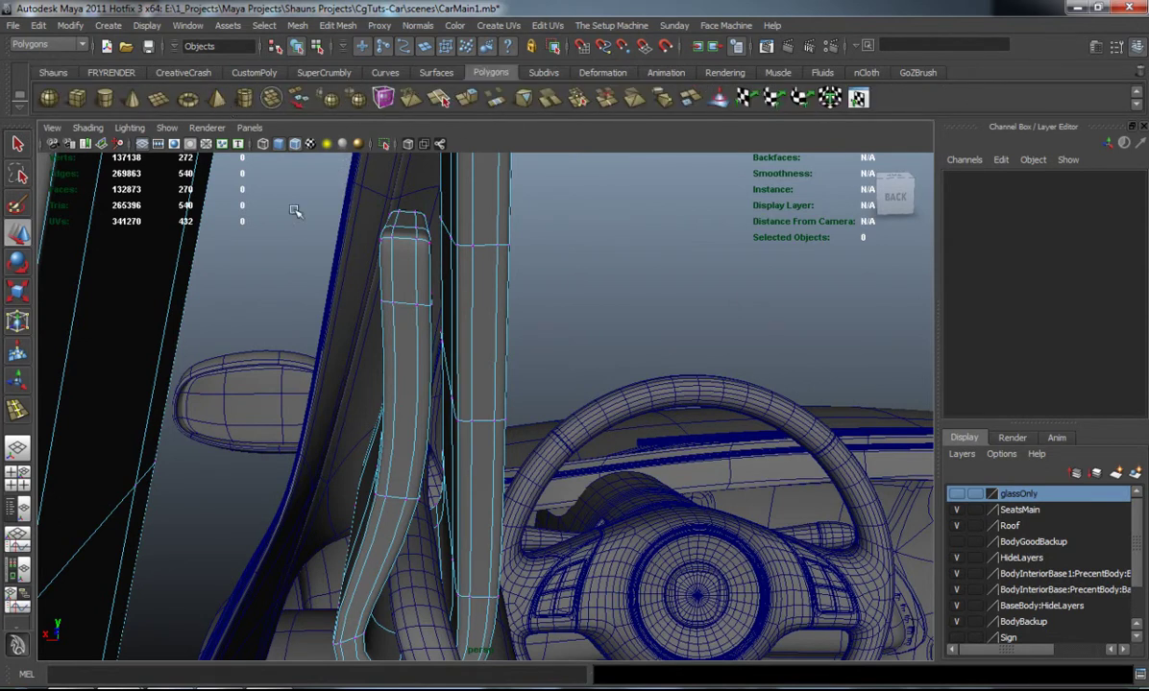
{"action": "right_click_drag", "start_coordinate": [408, 316], "coordinate": [481, 295]}
{"action": "left_click", "coordinate": [574, 319]}
{"action": "left_click_drag", "start_coordinate": [576, 322], "coordinate": [418, 338], "text": "alt"}
{"action": "right_click_drag", "start_coordinate": [485, 317], "coordinate": [493, 331]}
{"action": "left_click", "coordinate": [595, 321]}
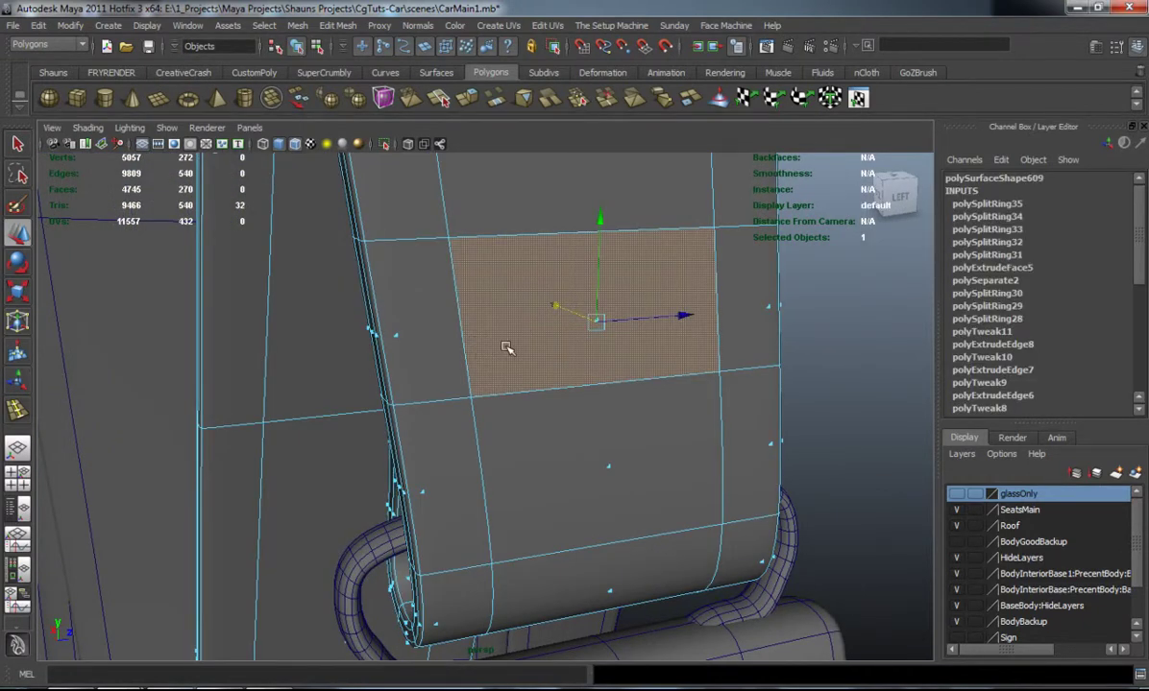
{"action": "mouse_move", "coordinate": [509, 347]}
{"action": "left_mouse_down", "text": "alt"}
{"action": "mouse_move", "coordinate": [523, 346]}
{"action": "mouse_move", "coordinate": [432, 360]}
{"action": "mouse_move", "coordinate": [470, 370]}
{"action": "mouse_move", "coordinate": [509, 357]}
{"action": "left_mouse_up", "text": "alt"}
{"action": "left_click", "coordinate": [296, 25]}
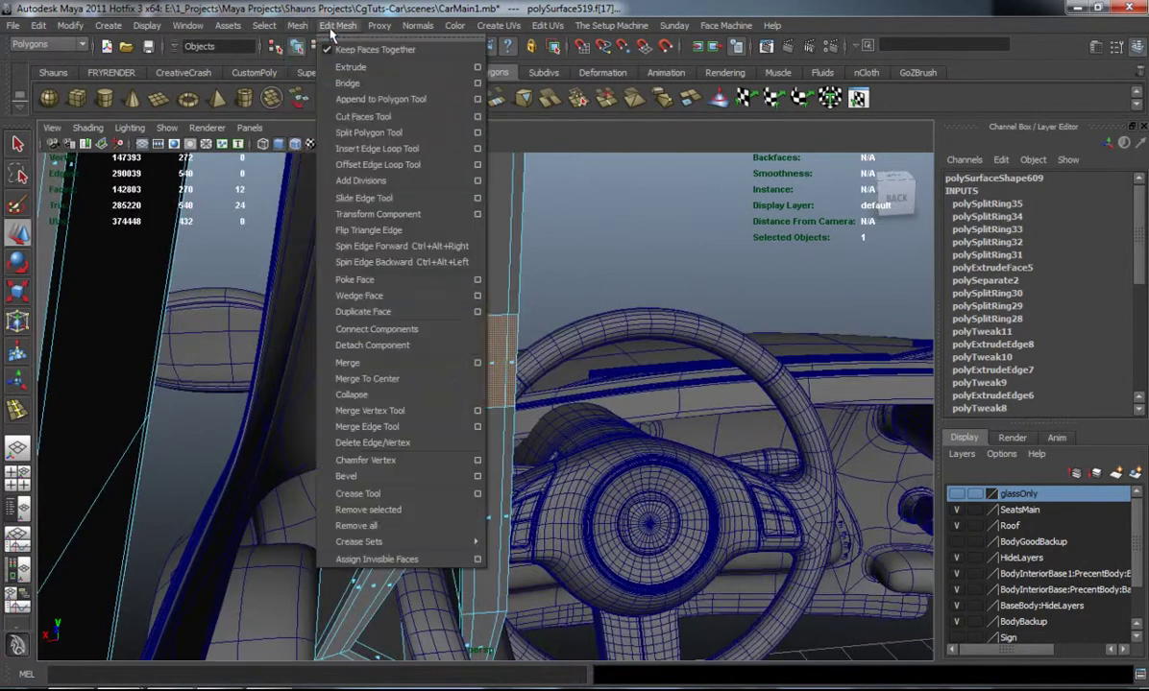
{"action": "left_click", "coordinate": [384, 308]}
Step: Select the duplicated band as an object and delete its construction history
{"action": "right_click_drag", "start_coordinate": [420, 302], "coordinate": [495, 271]}
{"action": "key", "text": "3"}
{"action": "left_click", "coordinate": [470, 314]}
{"action": "left_click", "coordinate": [59, 74]}
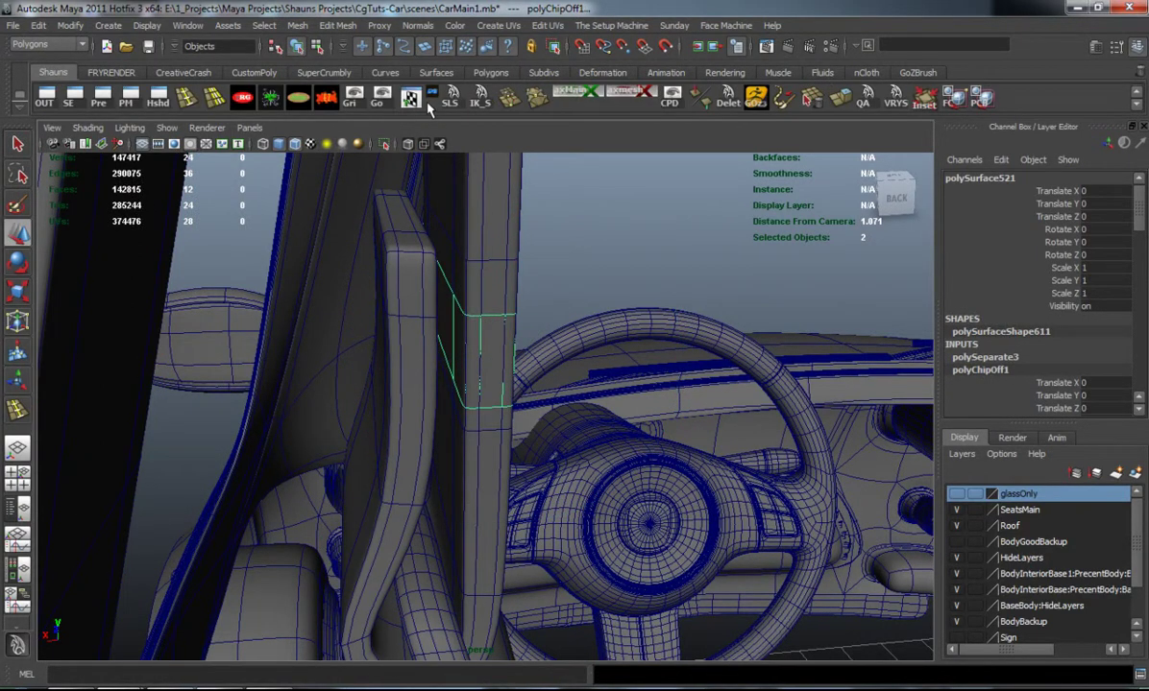
{"action": "left_click", "coordinate": [326, 101]}
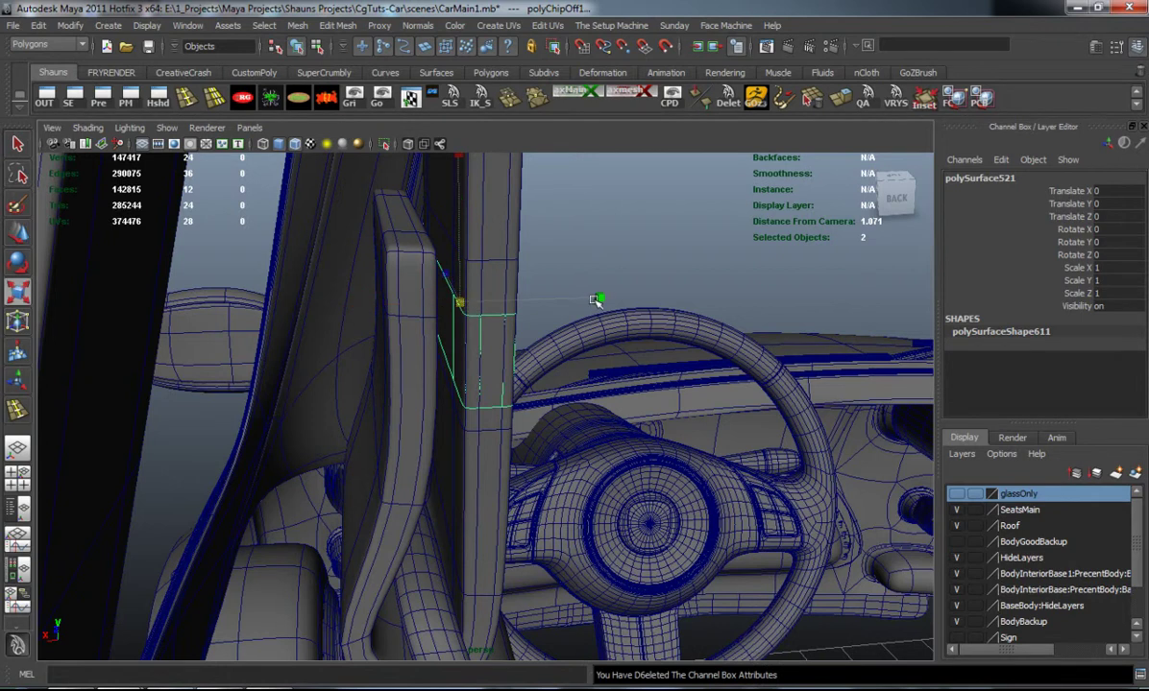
Step: Enlarge the band and pull its rear vertices outward so it wraps around the folded-back strap section
{"action": "left_click_drag", "start_coordinate": [646, 299], "coordinate": [564, 313], "text": "alt"}
{"action": "right_click_drag", "start_coordinate": [520, 334], "coordinate": [459, 319]}
{"action": "left_click_drag", "start_coordinate": [450, 314], "coordinate": [391, 232], "text": "alt"}
{"action": "left_click_drag", "start_coordinate": [464, 454], "coordinate": [470, 418]}
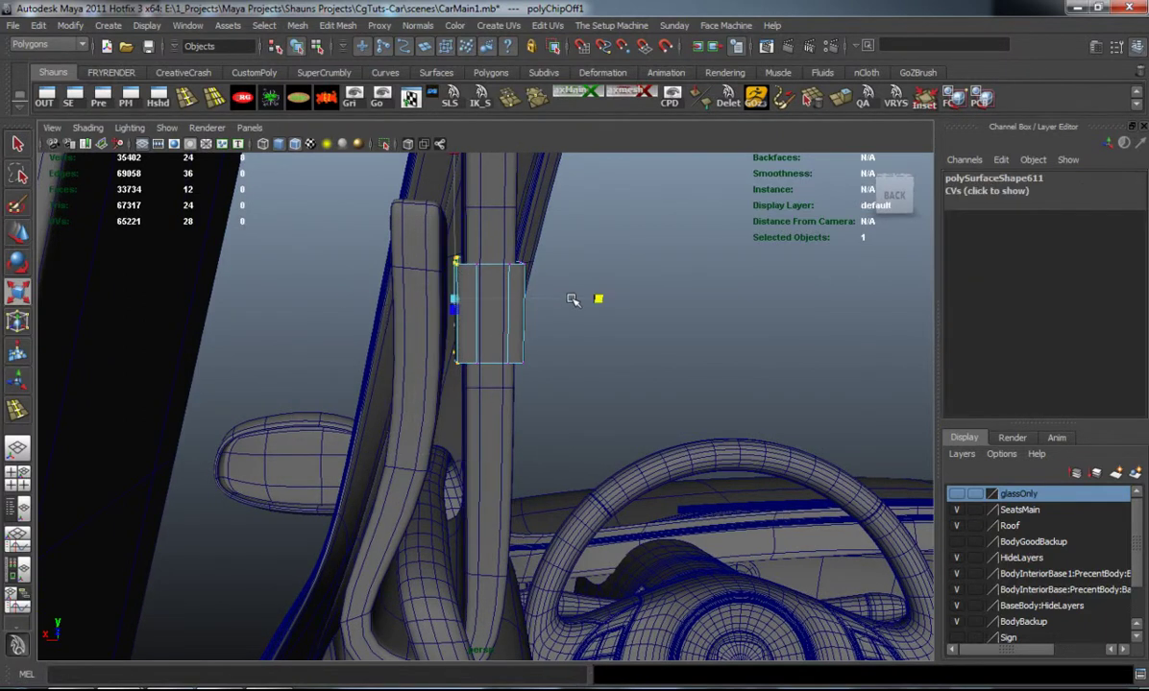
{"action": "left_click_drag", "start_coordinate": [332, 302], "coordinate": [281, 305]}
{"action": "left_click_drag", "start_coordinate": [281, 308], "coordinate": [508, 376], "text": "alt"}
Step: Undo the last band change and rescale the band shorter in height and slightly wider than the strap
{"action": "left_click", "coordinate": [591, 258]}
{"action": "key", "text": "ctrl+z"}
{"action": "left_click_drag", "start_coordinate": [916, 535], "coordinate": [919, 535]}
{"action": "left_click_drag", "start_coordinate": [806, 444], "coordinate": [680, 455], "text": "alt"}
{"action": "left_click_drag", "start_coordinate": [779, 474], "coordinate": [686, 435]}
{"action": "key", "text": "1"}
{"action": "left_click_drag", "start_coordinate": [598, 405], "coordinate": [624, 394], "text": "alt"}
Step: Extrude the band's upper and lower border edge loops inward with a local Z translation of about 0.005
{"action": "right_click_drag", "start_coordinate": [480, 374], "coordinate": [498, 324]}
{"action": "double_click", "coordinate": [490, 334]}
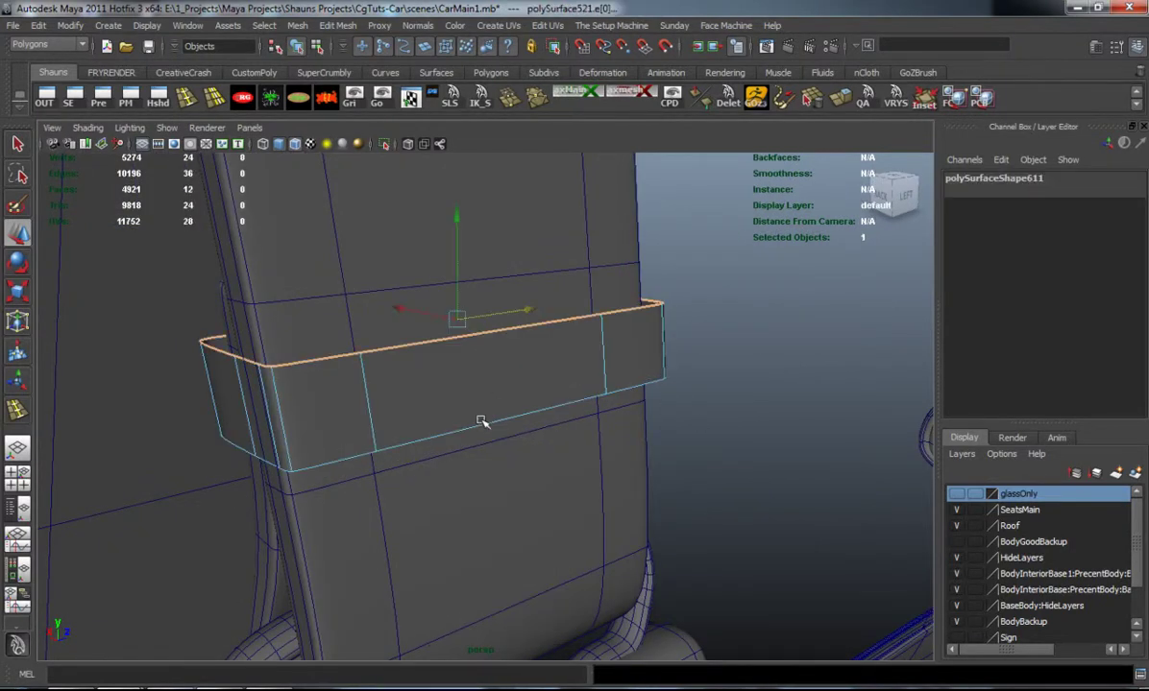
{"action": "left_click_drag", "start_coordinate": [436, 427], "coordinate": [507, 467], "text": "alt"}
{"action": "key", "text": "1"}
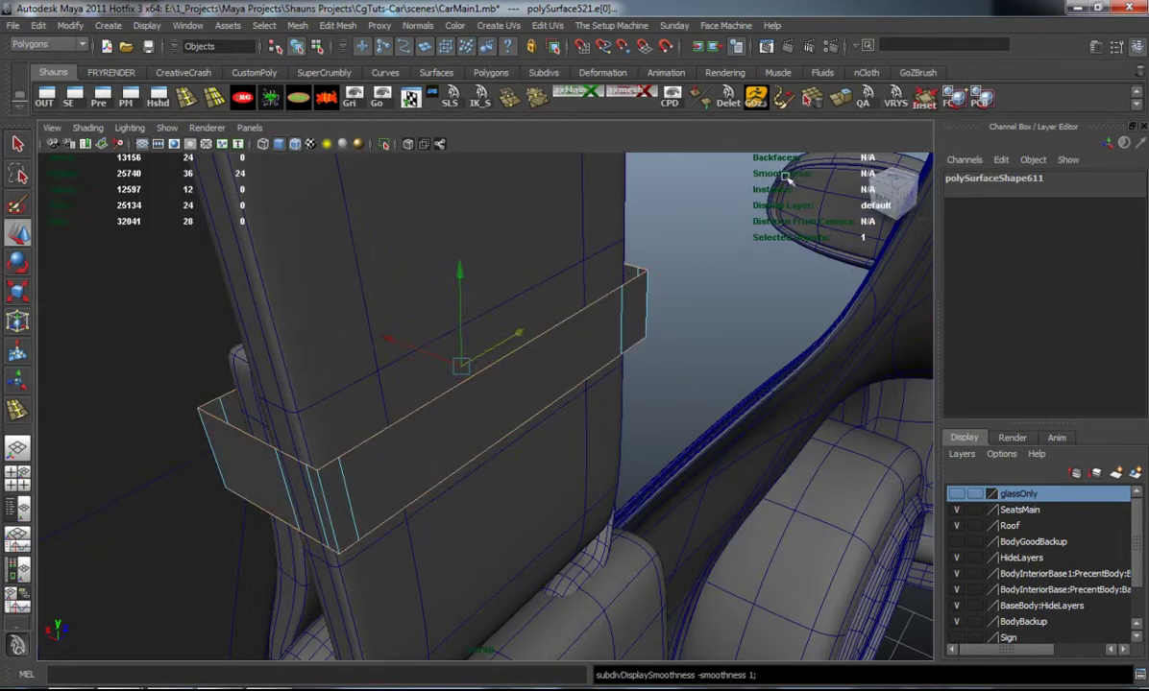
{"action": "key", "text": "ctrl+e"}
{"action": "left_click_drag", "start_coordinate": [453, 390], "coordinate": [571, 369], "text": "alt"}
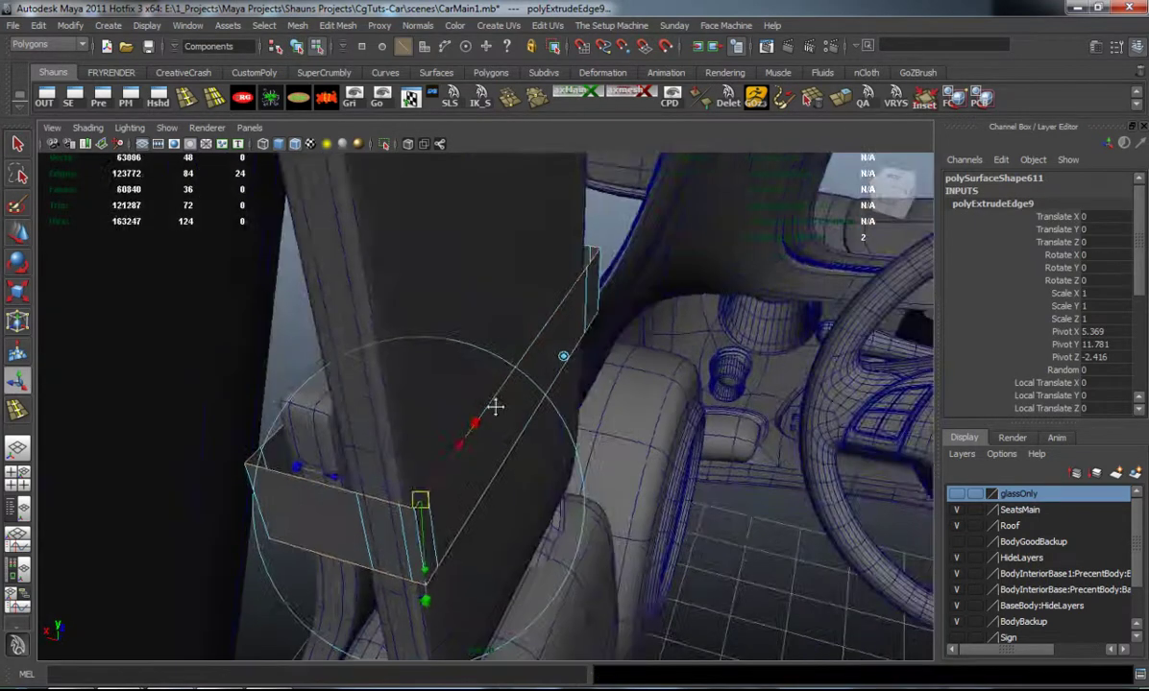
{"action": "right_click_drag", "start_coordinate": [571, 369], "coordinate": [532, 403], "text": "alt"}
{"action": "left_click_drag", "start_coordinate": [531, 402], "coordinate": [502, 399], "text": "alt"}
{"action": "scroll", "coordinate": [476, 399], "scroll_direction": "down", "scroll_amount": 5}
{"action": "scroll", "coordinate": [474, 401], "scroll_direction": "up", "scroll_amount": 6}
{"action": "scroll", "coordinate": [472, 402], "scroll_direction": "down", "scroll_amount": 6}
{"action": "scroll", "coordinate": [497, 413], "scroll_direction": "up", "scroll_amount": 2}
{"action": "mouse_move", "coordinate": [506, 443]}
{"action": "left_mouse_down"}
{"action": "mouse_move", "coordinate": [516, 447]}
{"action": "mouse_move", "coordinate": [497, 442]}
{"action": "left_mouse_up"}
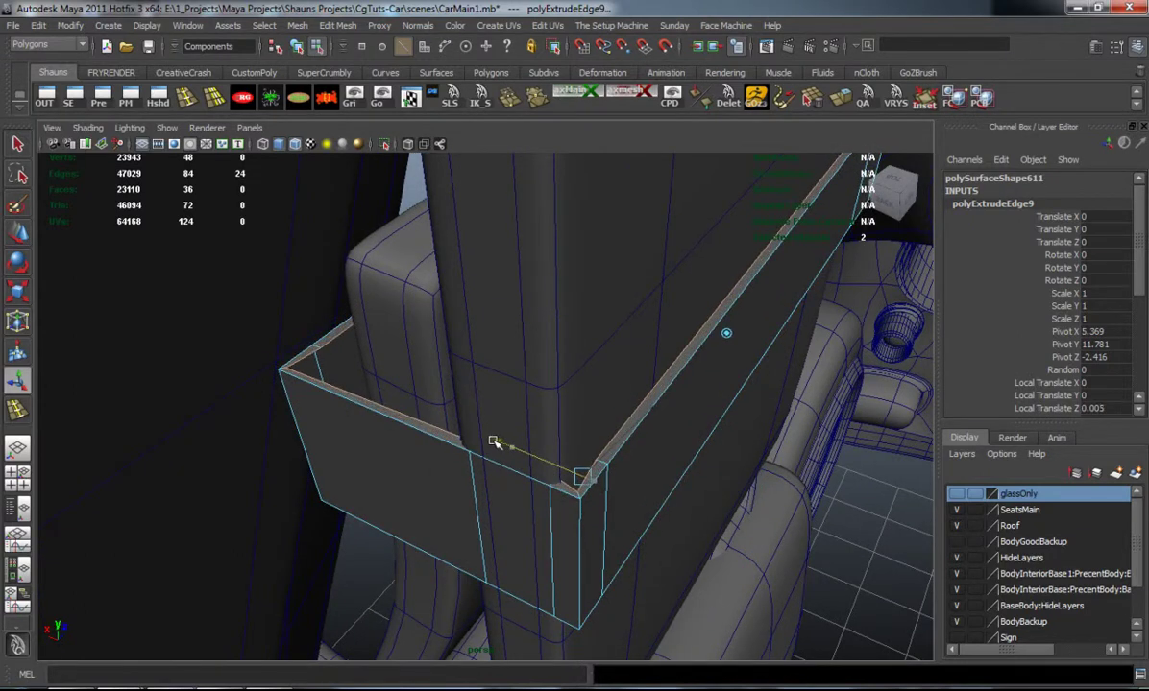
Step: Extrude the band's border edges inward again with a local Z translation of 0.015 and preview the band smoothed
{"action": "key", "text": "ctrl+e"}
{"action": "middle_click_drag", "start_coordinate": [583, 543], "coordinate": [570, 564]}
{"action": "key", "text": "r"}
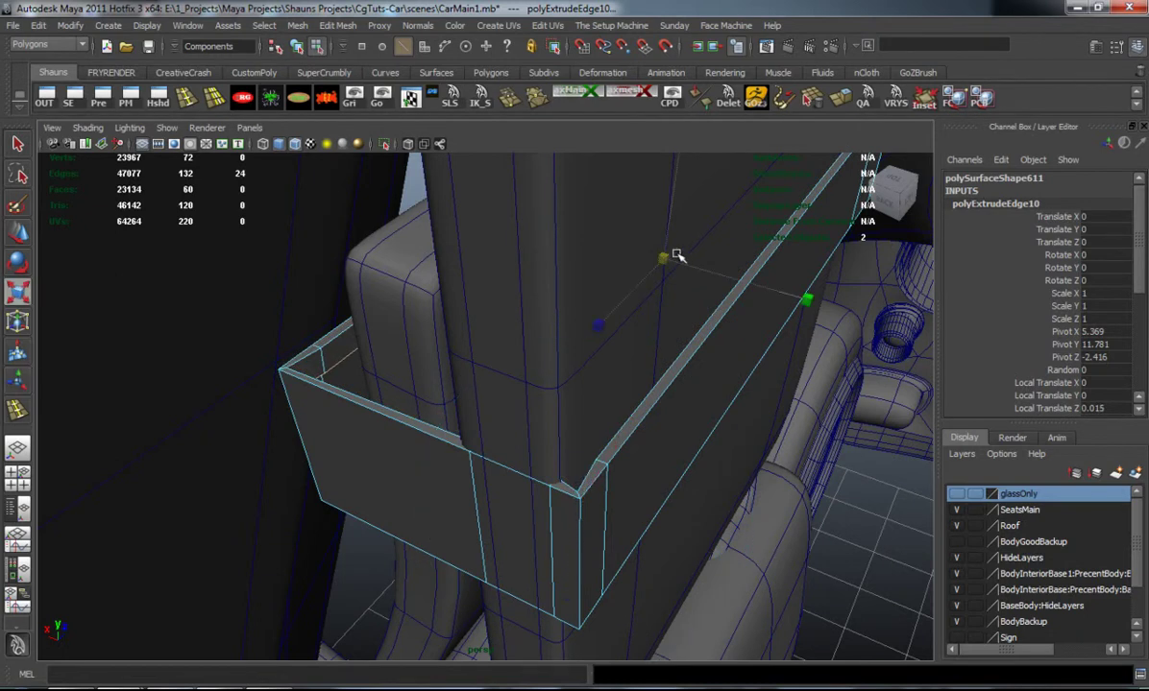
{"action": "key", "text": "3"}
{"action": "key", "text": "1"}
{"action": "left_click_drag", "start_coordinate": [483, 411], "coordinate": [344, 398], "text": "alt"}
{"action": "middle_click_drag", "start_coordinate": [344, 397], "coordinate": [533, 475], "text": "alt"}
{"action": "key", "text": "3"}
{"action": "left_click_drag", "start_coordinate": [607, 469], "coordinate": [608, 454], "text": "alt"}
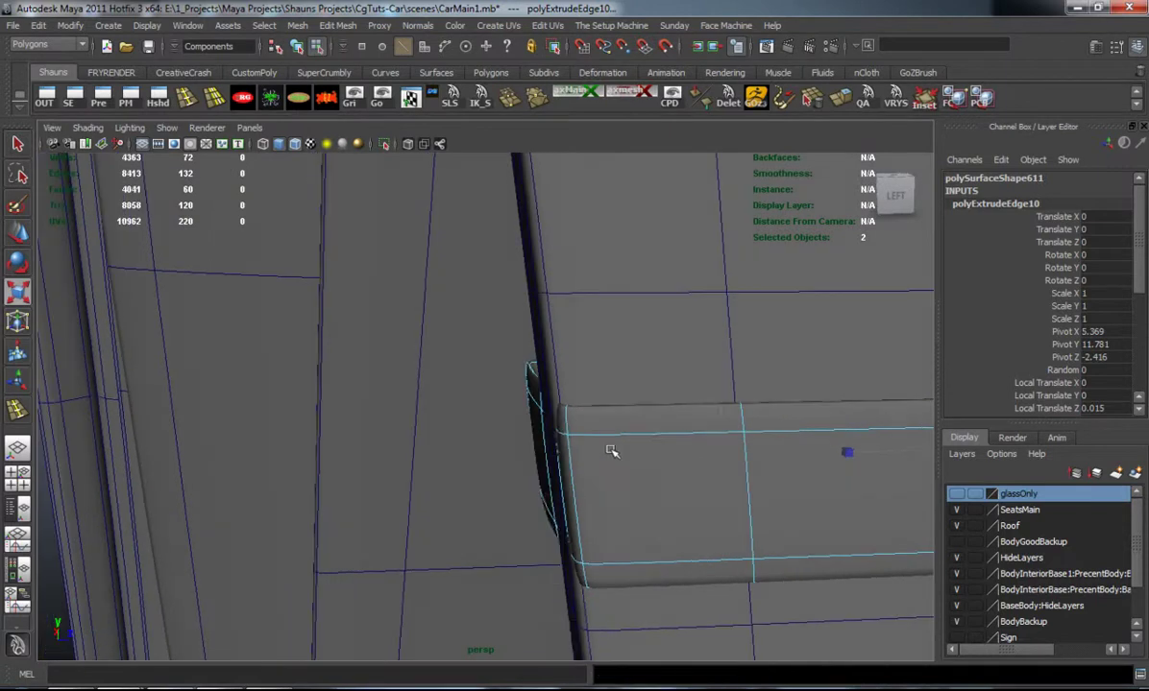
Step: Reposition the band's side and corner vertices so it fits around the folded-back strap
{"action": "left_click_drag", "start_coordinate": [613, 665], "coordinate": [631, 656]}
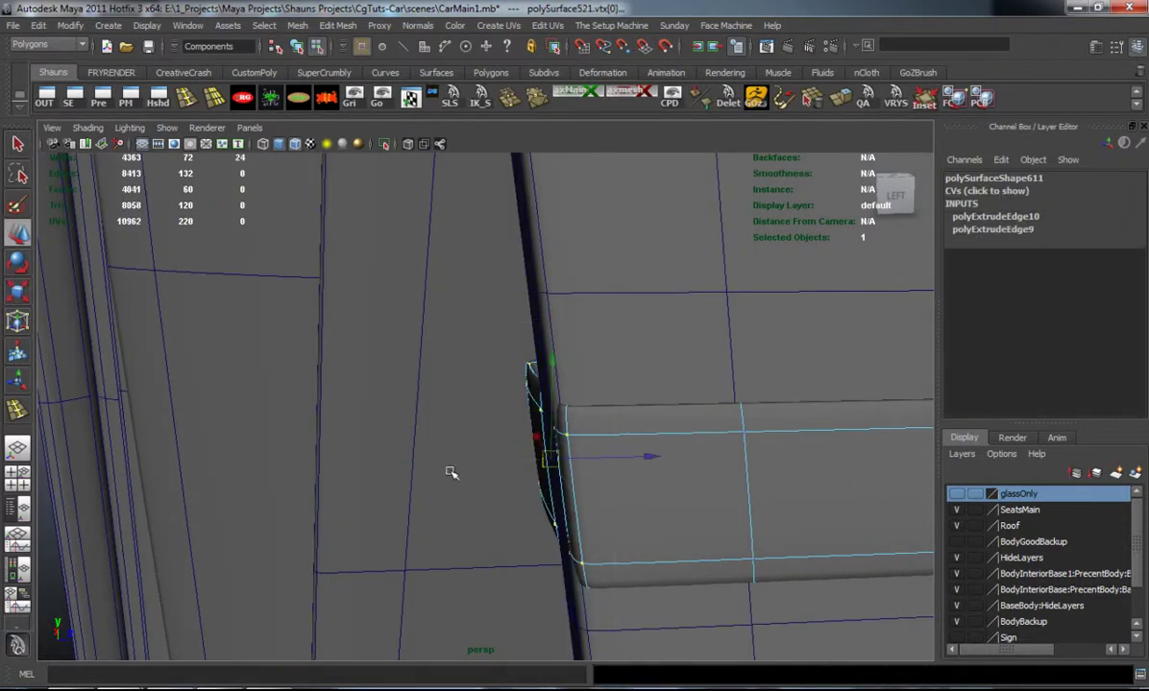
{"action": "left_click_drag", "start_coordinate": [639, 461], "coordinate": [307, 332], "text": "alt"}
{"action": "left_click_drag", "start_coordinate": [296, 389], "coordinate": [333, 391]}
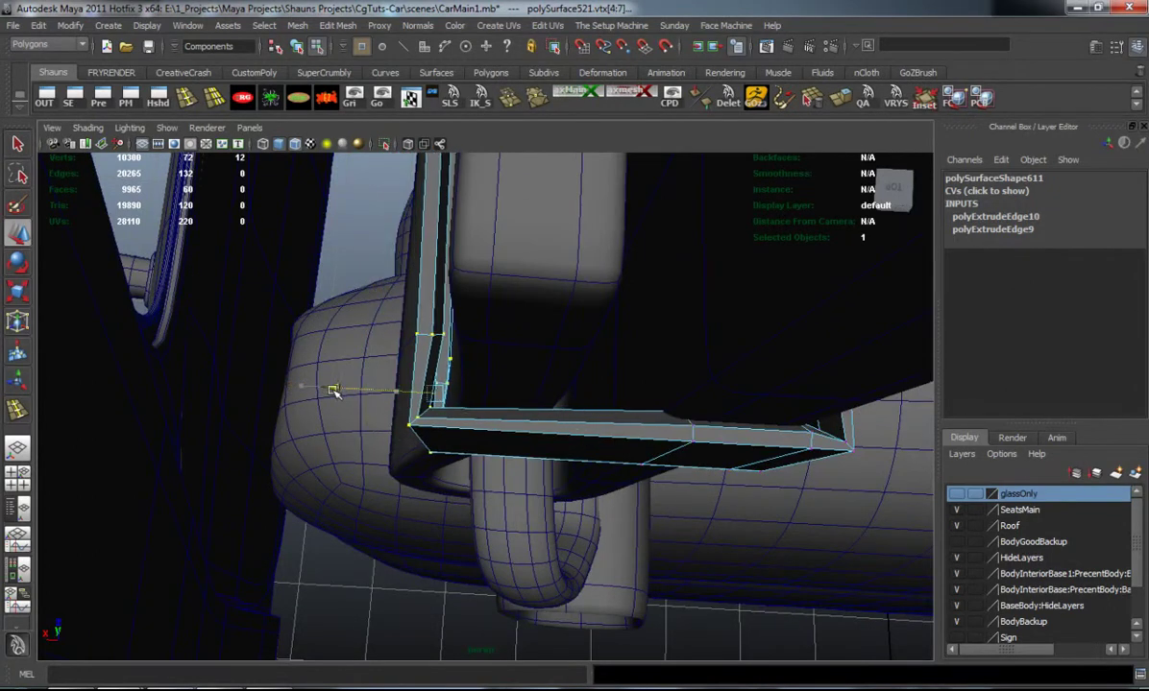
{"action": "left_click_drag", "start_coordinate": [443, 302], "coordinate": [446, 245]}
{"action": "key", "text": "3"}
{"action": "scroll", "coordinate": [502, 388], "scroll_direction": "down", "scroll_amount": 5}
{"action": "left_click_drag", "start_coordinate": [505, 397], "coordinate": [398, 318], "text": "alt"}
{"action": "left_click", "coordinate": [721, 383]}
{"action": "left_click_drag", "start_coordinate": [722, 384], "coordinate": [476, 450], "text": "alt"}
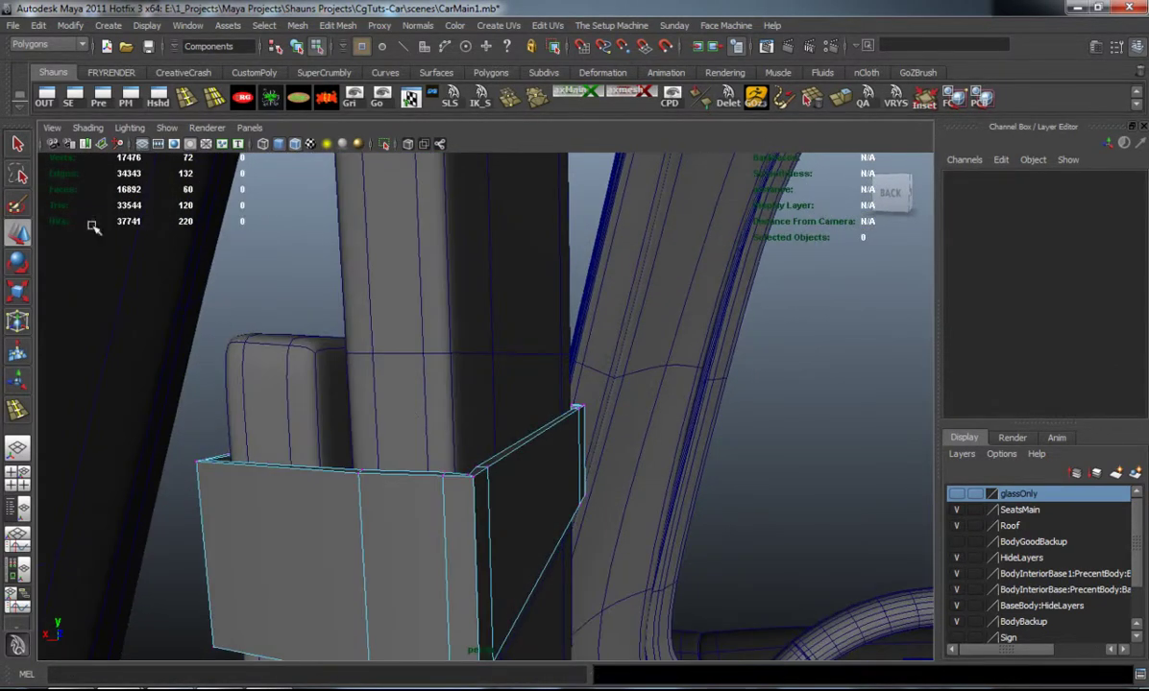
Step: Insert edge loops around the band's height and supporting loops along its upper rim
{"action": "left_click_drag", "start_coordinate": [475, 554], "coordinate": [478, 554]}
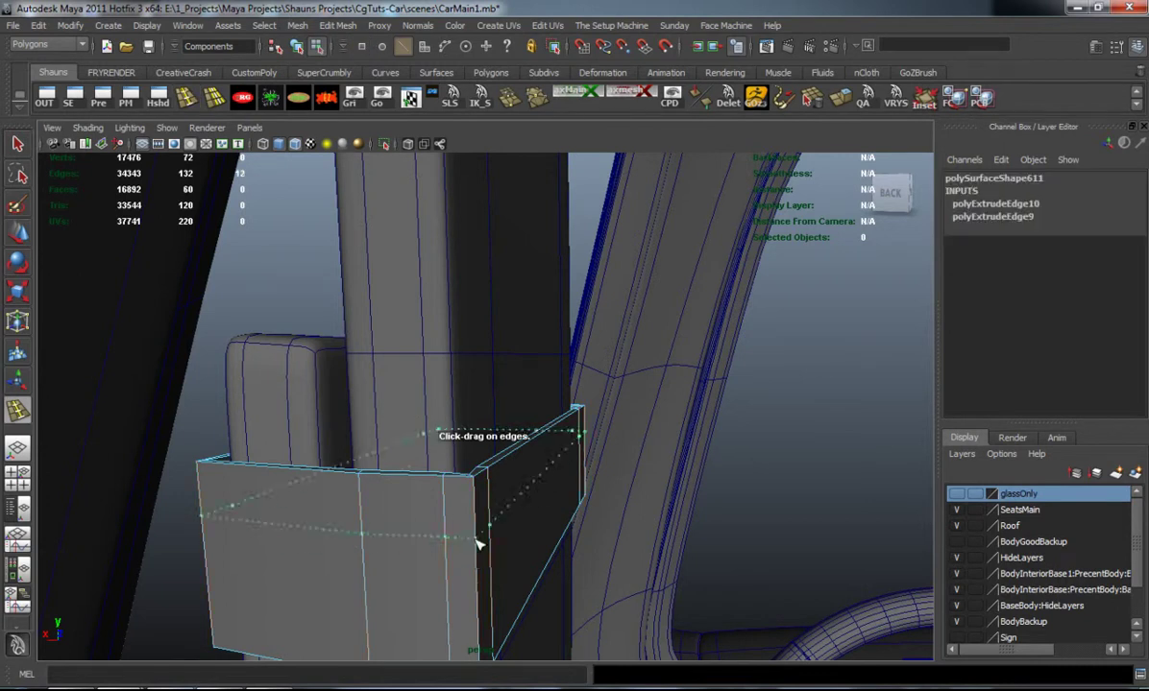
{"action": "left_click_drag", "start_coordinate": [474, 600], "coordinate": [487, 466]}
{"action": "middle_click_drag", "start_coordinate": [486, 467], "coordinate": [523, 533], "text": "alt"}
{"action": "right_click_drag", "start_coordinate": [524, 533], "coordinate": [528, 540], "text": "alt"}
{"action": "left_click", "coordinate": [570, 549]}
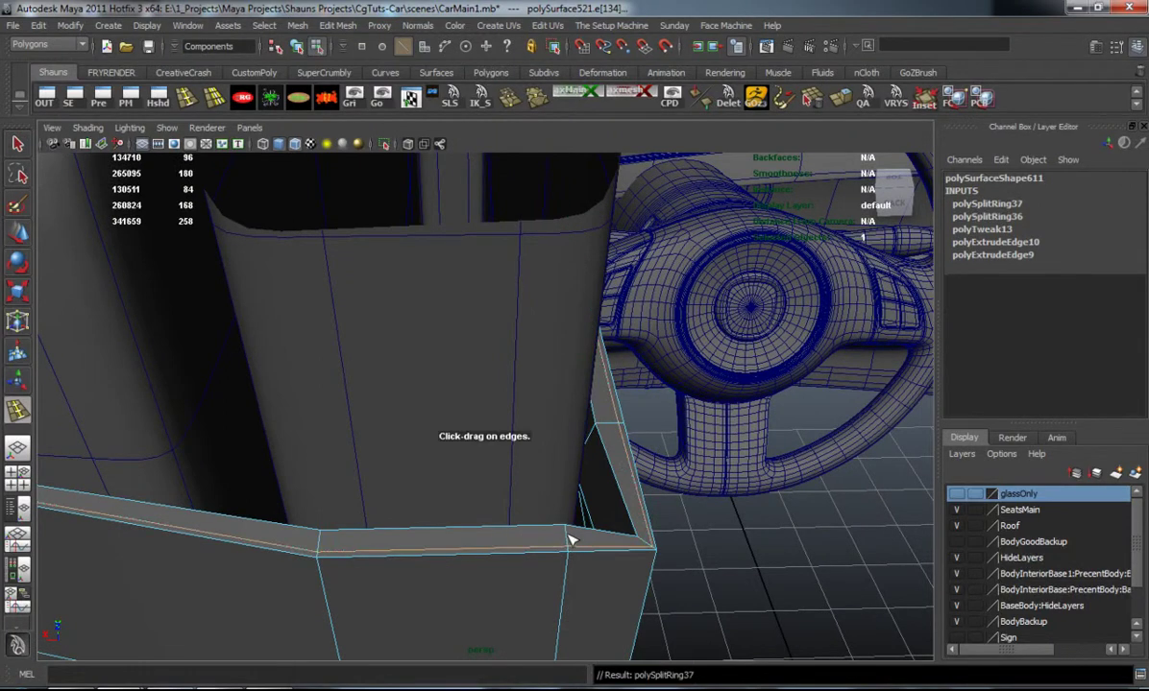
{"action": "left_click", "coordinate": [568, 536]}
{"action": "left_click", "coordinate": [569, 566]}
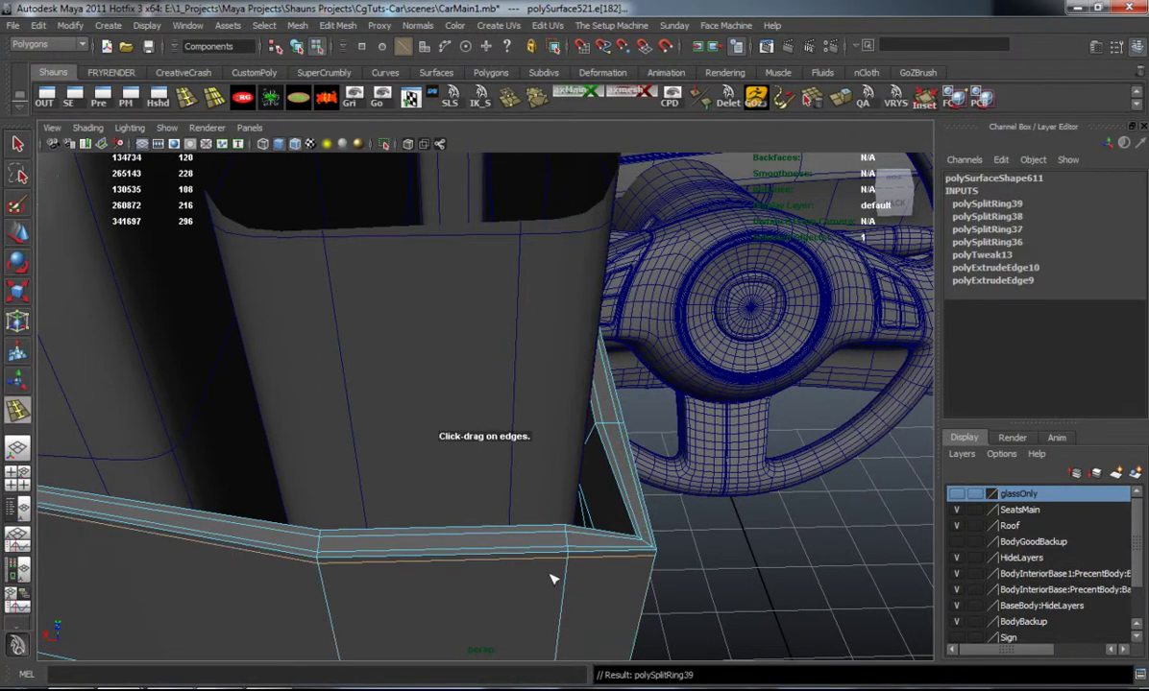
Step: Insert supporting edge loops near the band's lower rim and return to object selection
{"action": "left_click_drag", "start_coordinate": [547, 577], "coordinate": [439, 318], "text": "alt"}
{"action": "left_click", "coordinate": [415, 409]}
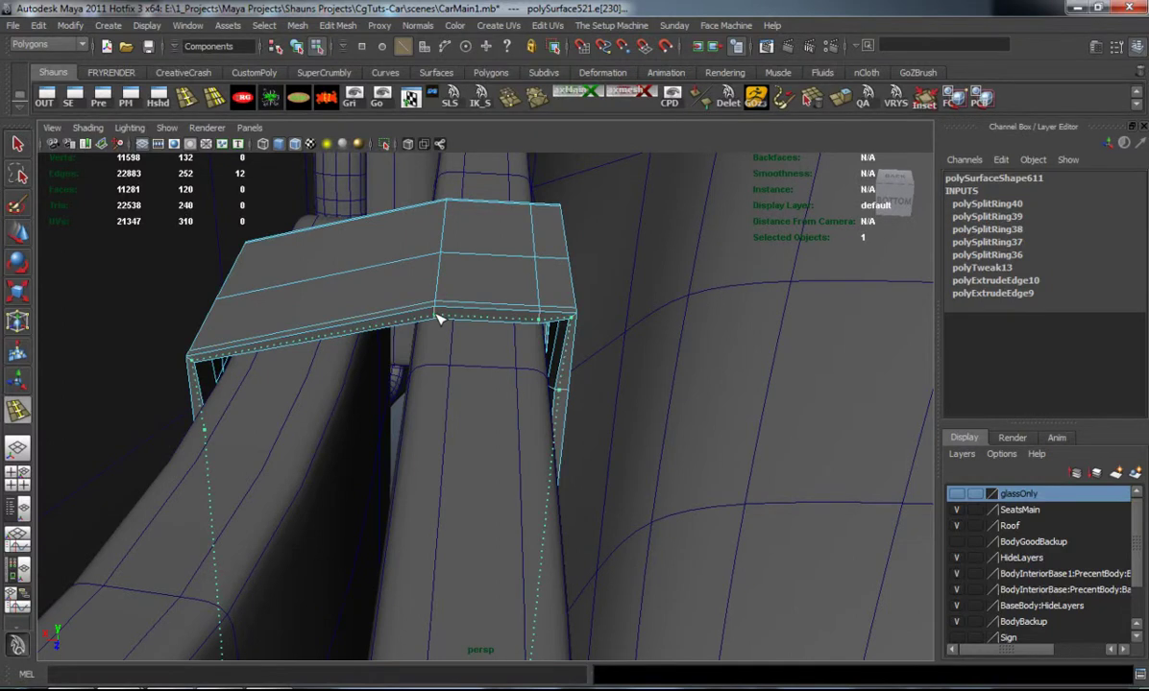
{"action": "left_click", "coordinate": [477, 281]}
{"action": "left_click_drag", "start_coordinate": [478, 281], "coordinate": [282, 440], "text": "alt"}
{"action": "left_click", "coordinate": [282, 441]}
{"action": "right_click_drag", "start_coordinate": [282, 441], "coordinate": [423, 333], "text": "alt"}
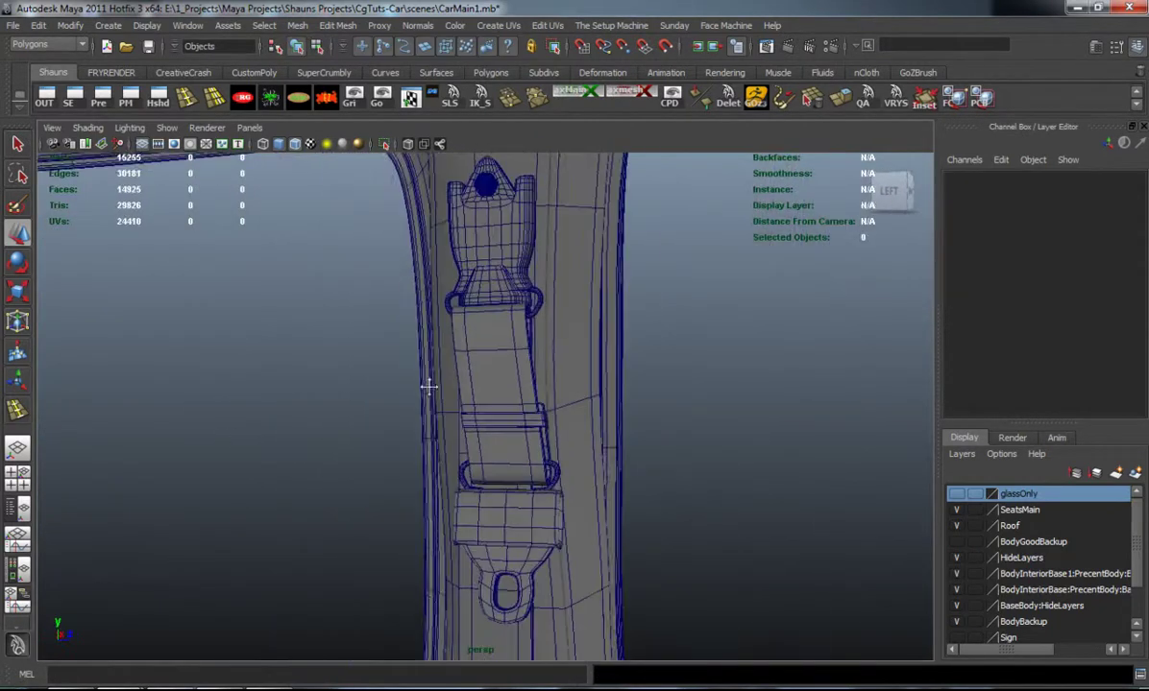
{"action": "left_click_drag", "start_coordinate": [422, 333], "coordinate": [415, 377], "text": "alt"}
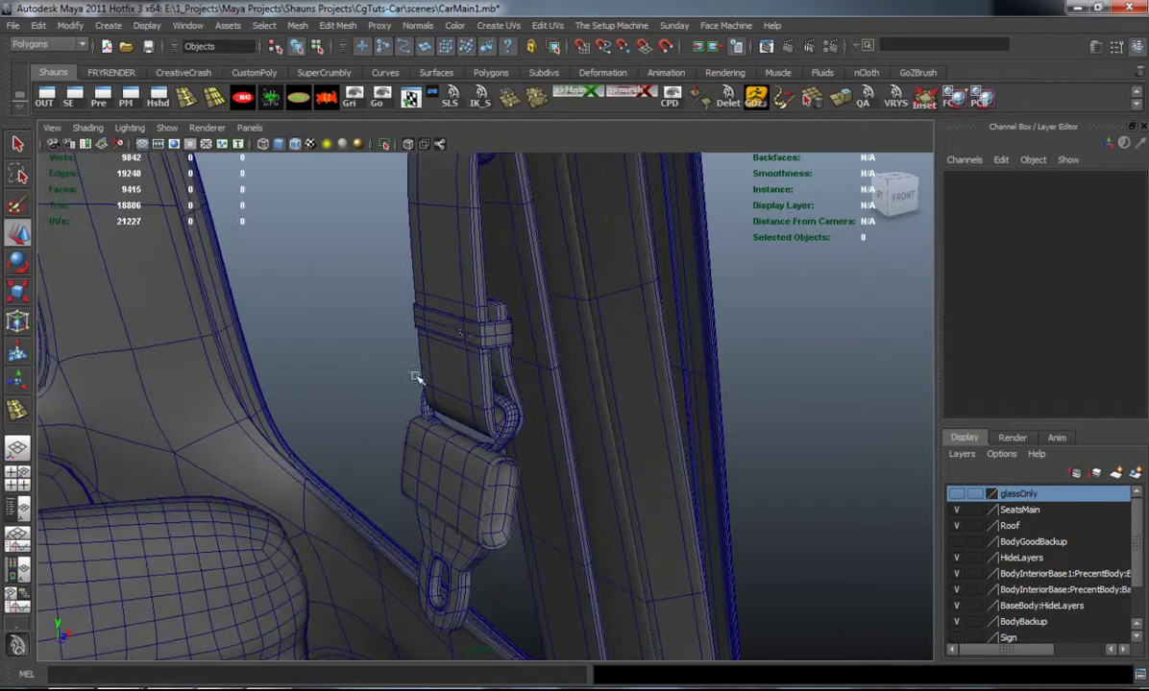
Step: Group the band, strap and upper hook piece and name the group SeatBeltMisc1
{"action": "left_click", "coordinate": [453, 327]}
{"action": "left_click", "coordinate": [464, 379], "text": "shift"}
{"action": "left_click_drag", "start_coordinate": [482, 485], "coordinate": [594, 482], "text": "alt"}
{"action": "right_click_drag", "start_coordinate": [594, 482], "coordinate": [502, 430], "text": "alt"}
{"action": "middle_click_drag", "start_coordinate": [502, 430], "coordinate": [489, 465], "text": "alt"}
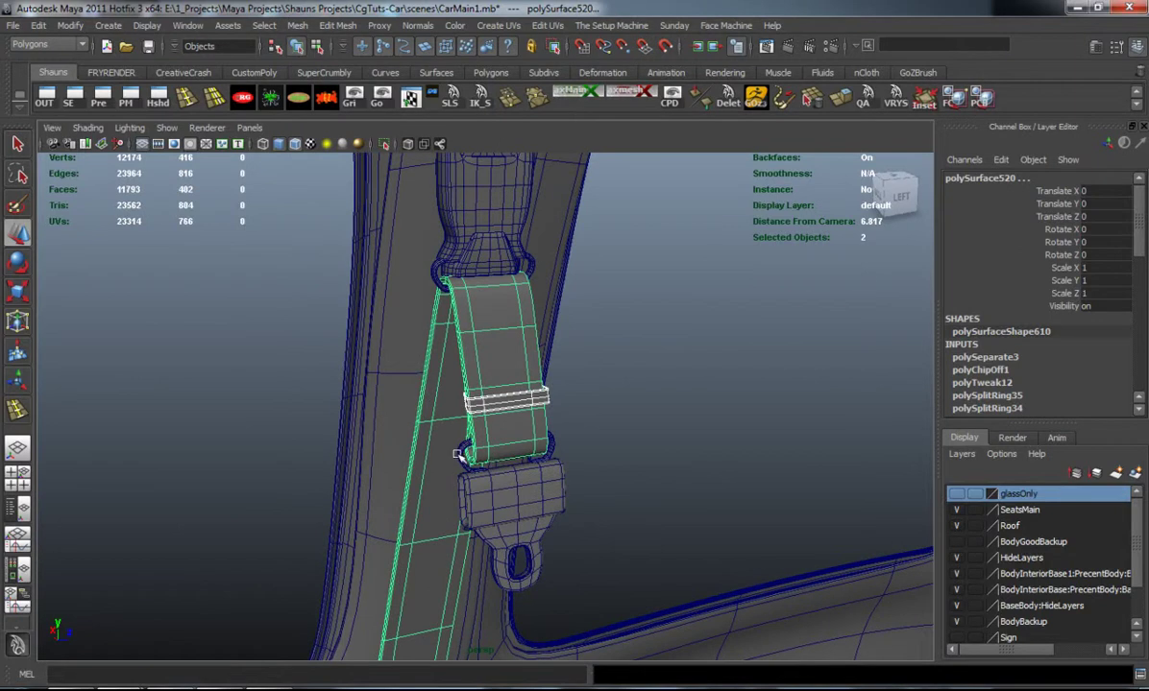
{"action": "left_click", "coordinate": [497, 254], "text": "shift"}
{"action": "key", "text": "ctrl+g"}
{"action": "left_click", "coordinate": [968, 181]}
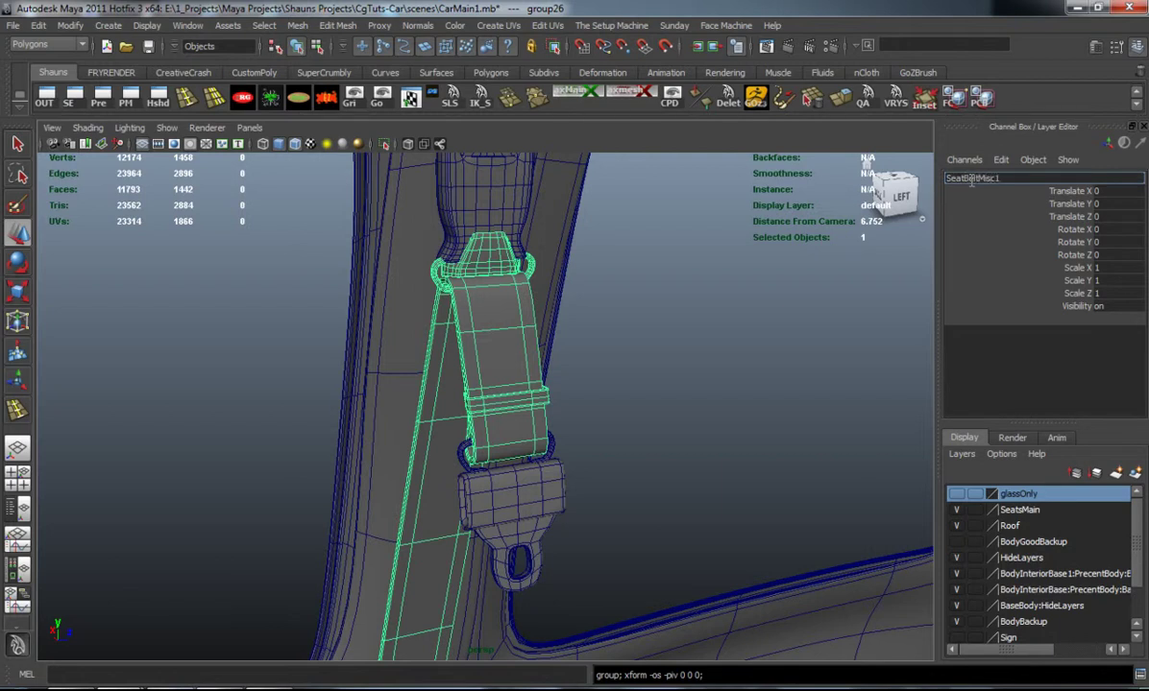
{"action": "key", "text": "Return"}
Step: Open the Outliner and select SeatBelt1:SeatBeltRetractor inside the SeatBeltPeices group
{"action": "left_click", "coordinate": [497, 214]}
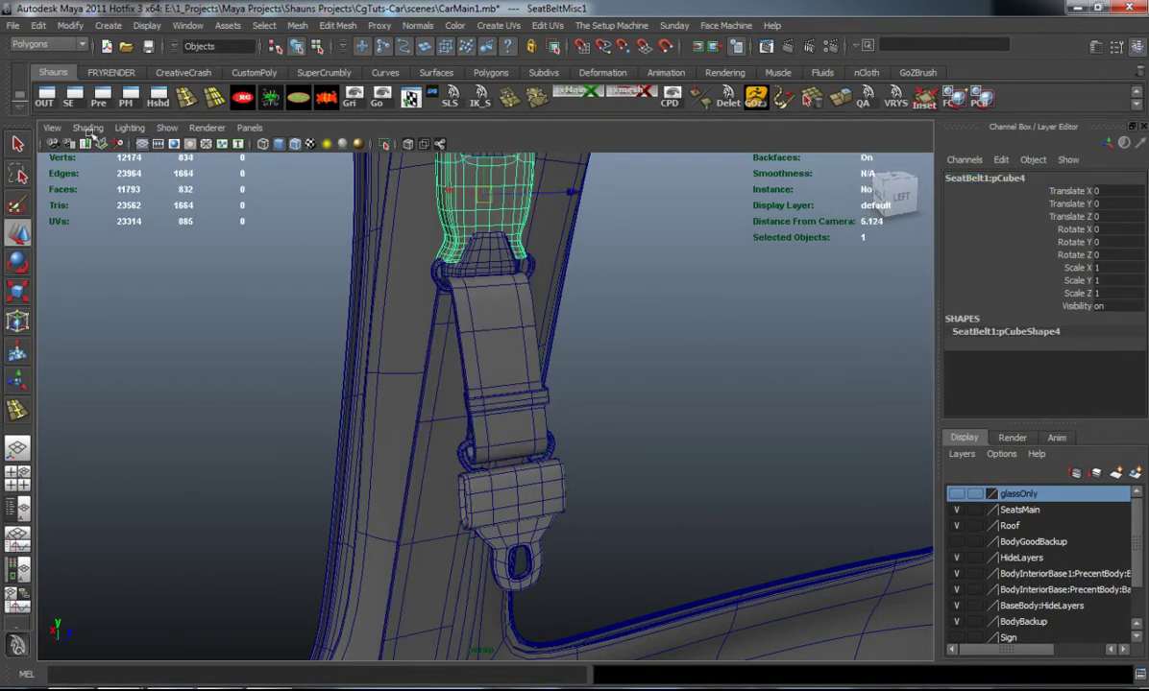
{"action": "left_click_drag", "start_coordinate": [1147, 198], "coordinate": [823, 177]}
{"action": "left_click", "coordinate": [706, 321]}
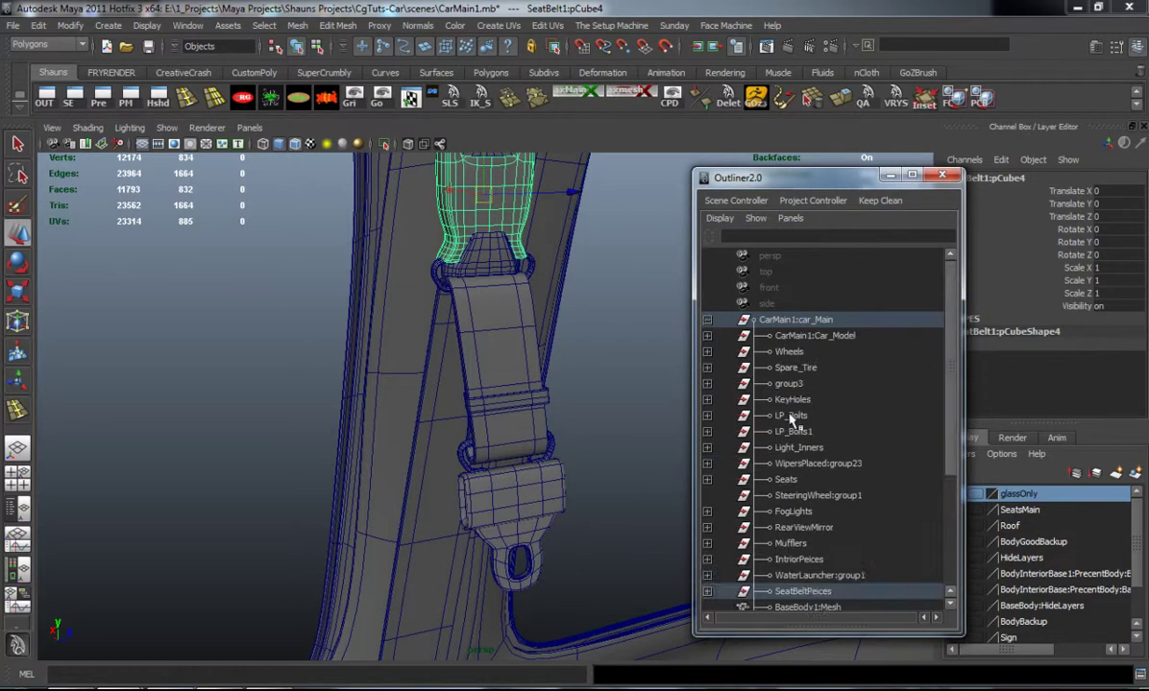
{"action": "scroll", "coordinate": [800, 452], "scroll_direction": "down", "scroll_amount": 3}
{"action": "left_click", "coordinate": [707, 463]}
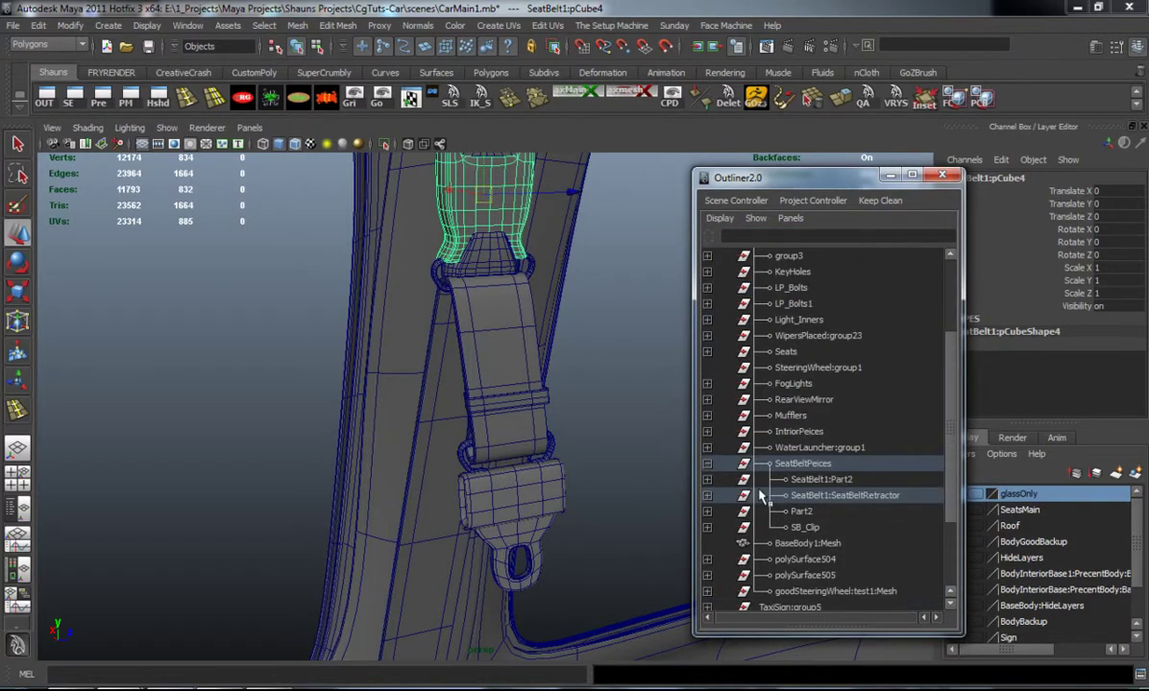
{"action": "left_click", "coordinate": [772, 499]}
Step: Parent the SeatBeltMisc1 group under SeatBelt1:SeatBeltRetractor
{"action": "left_click", "coordinate": [517, 397]}
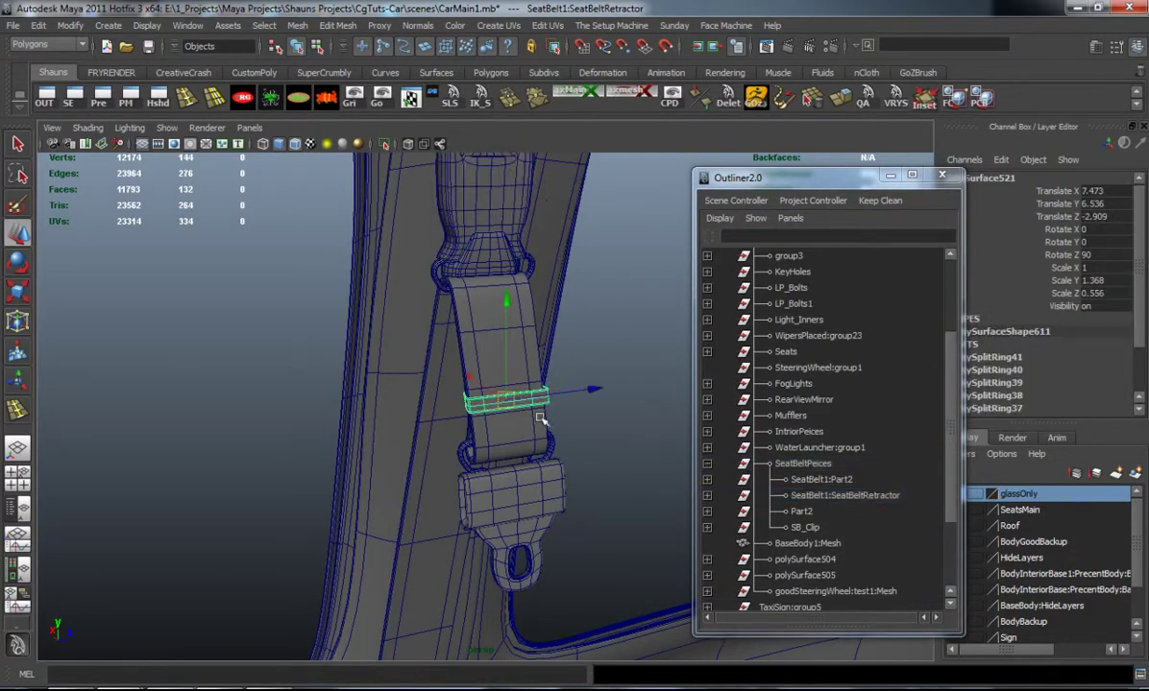
{"action": "scroll", "coordinate": [804, 480], "scroll_direction": "down", "scroll_amount": 3}
{"action": "left_click", "coordinate": [783, 576]}
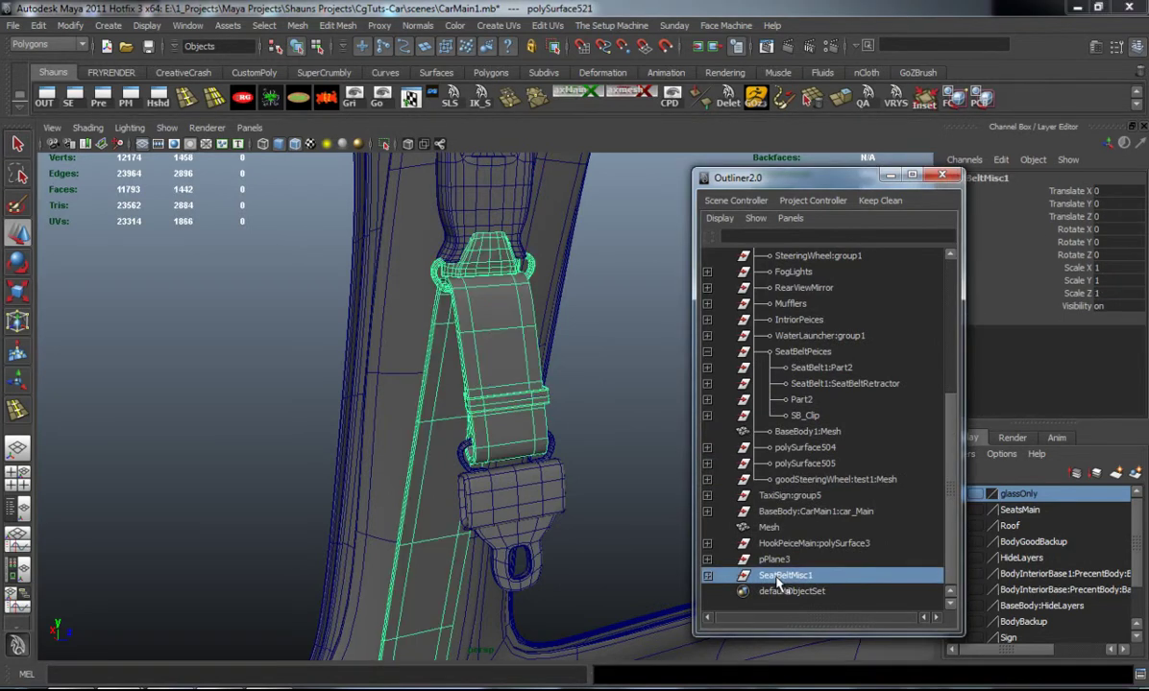
{"action": "left_click", "coordinate": [850, 383]}
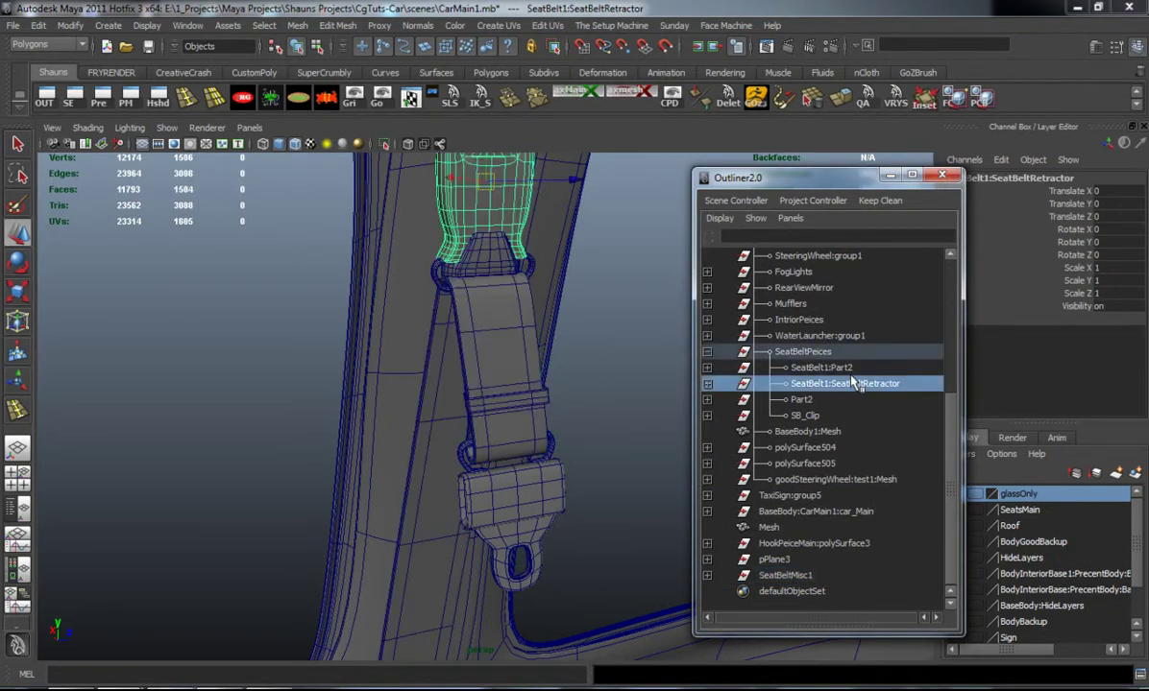
{"action": "left_click", "coordinate": [782, 575]}
{"action": "middle_click_drag", "start_coordinate": [773, 575], "coordinate": [837, 385]}
{"action": "left_click", "coordinate": [803, 403]}
Step: Parent the SB_Clip group under SeatBelt1:SeatBeltRetractor
{"action": "right_click_drag", "start_coordinate": [614, 433], "coordinate": [500, 470], "text": "alt"}
{"action": "middle_click_drag", "start_coordinate": [500, 471], "coordinate": [501, 377], "text": "alt"}
{"action": "left_click", "coordinate": [501, 377]}
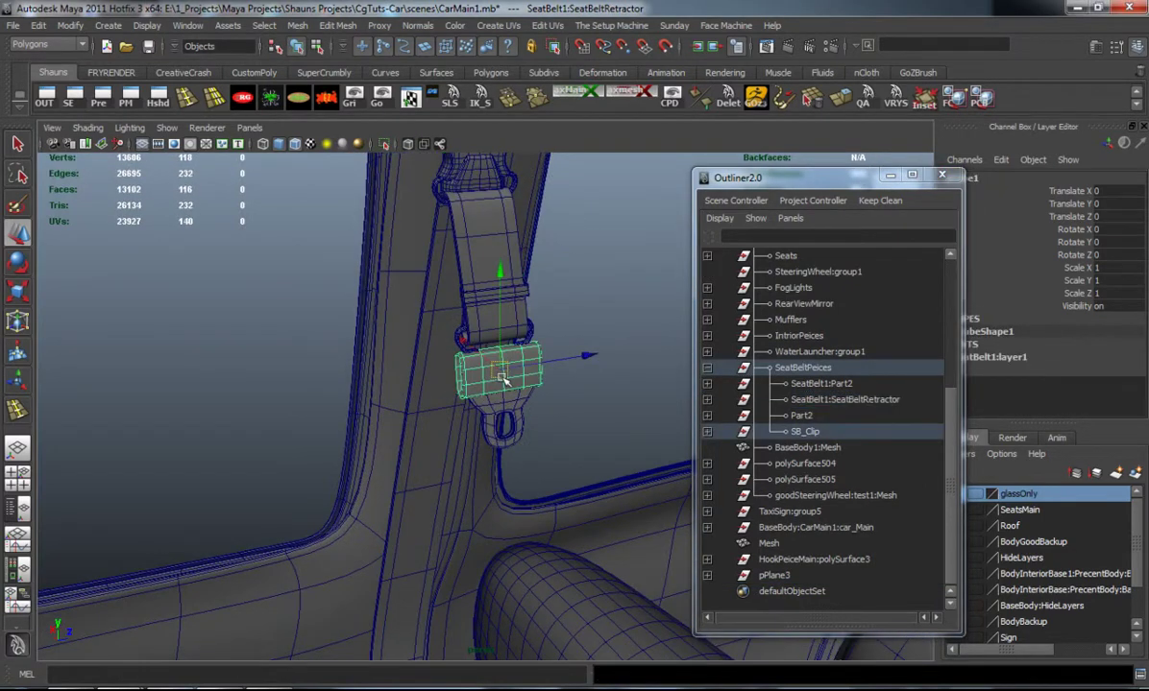
{"action": "left_click", "coordinate": [808, 433]}
{"action": "mouse_move", "coordinate": [808, 433]}
{"action": "middle_mouse_down"}
{"action": "mouse_move", "coordinate": [824, 398]}
{"action": "mouse_move", "coordinate": [813, 417]}
{"action": "middle_mouse_up"}
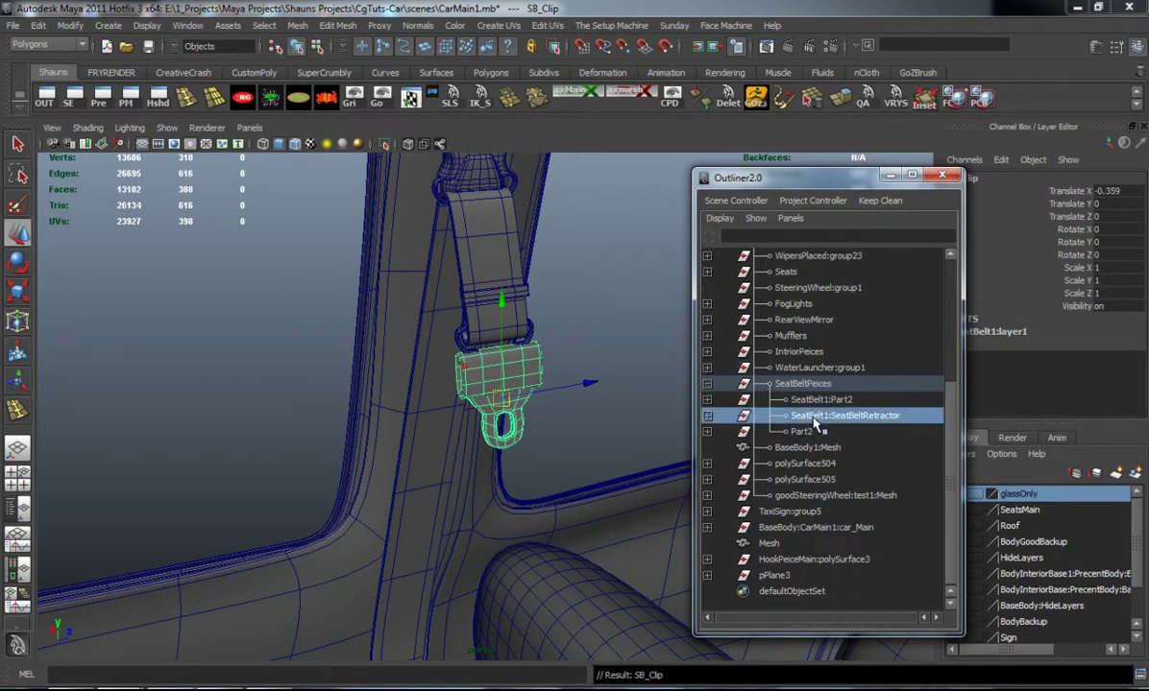
{"action": "left_click", "coordinate": [813, 419]}
Step: Parent the clip's loop group HookPeiceMain:polySurface3 under SeatBelt1:SeatBeltRetractor
{"action": "left_click_drag", "start_coordinate": [619, 425], "coordinate": [513, 441], "text": "alt"}
{"action": "middle_click_drag", "start_coordinate": [513, 441], "coordinate": [509, 464], "text": "alt"}
{"action": "right_click_drag", "start_coordinate": [510, 464], "coordinate": [527, 437], "text": "alt"}
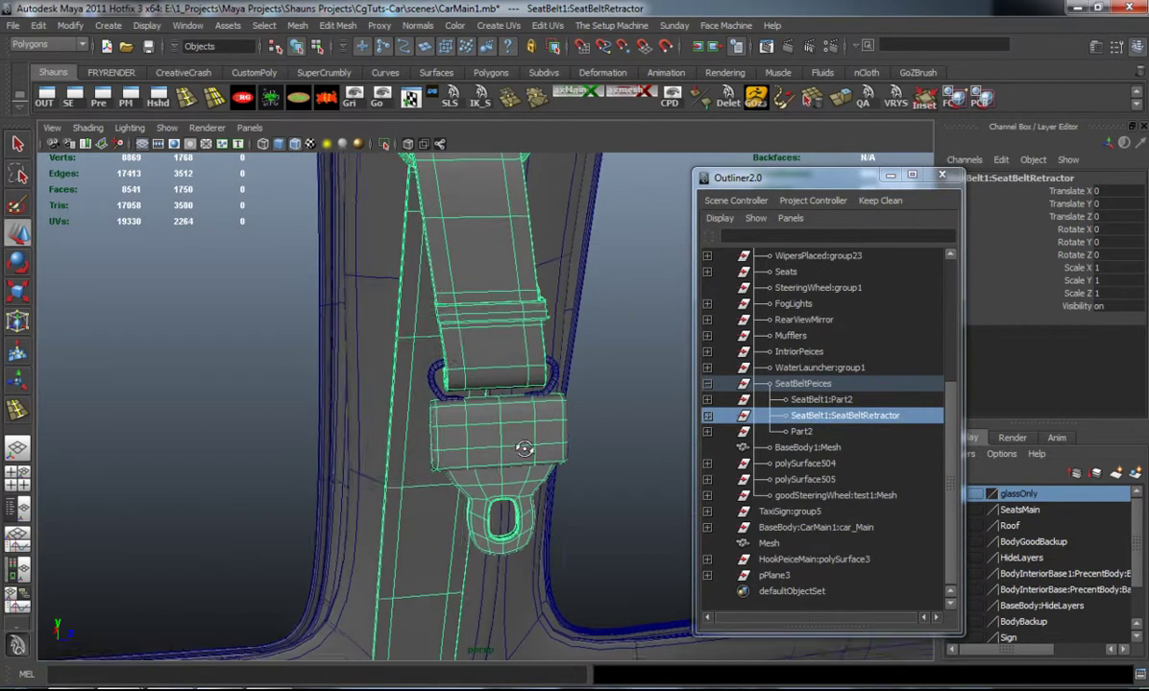
{"action": "left_click", "coordinate": [551, 385]}
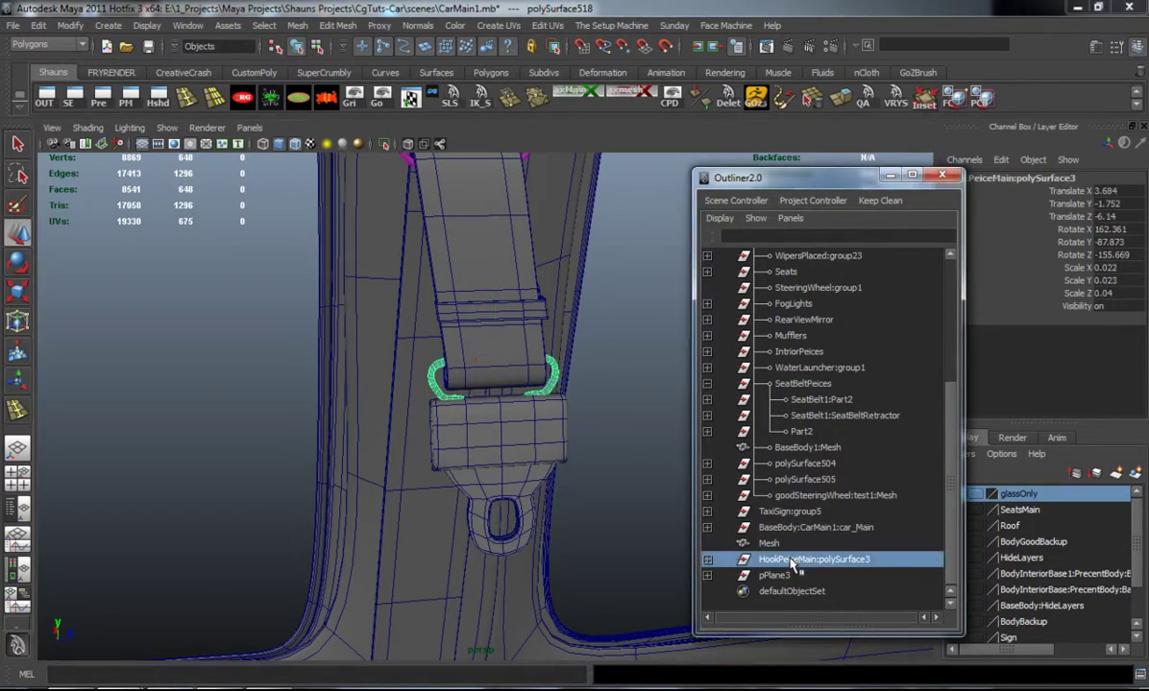
{"action": "middle_click_drag", "start_coordinate": [831, 442], "coordinate": [812, 418]}
{"action": "left_click", "coordinate": [811, 435]}
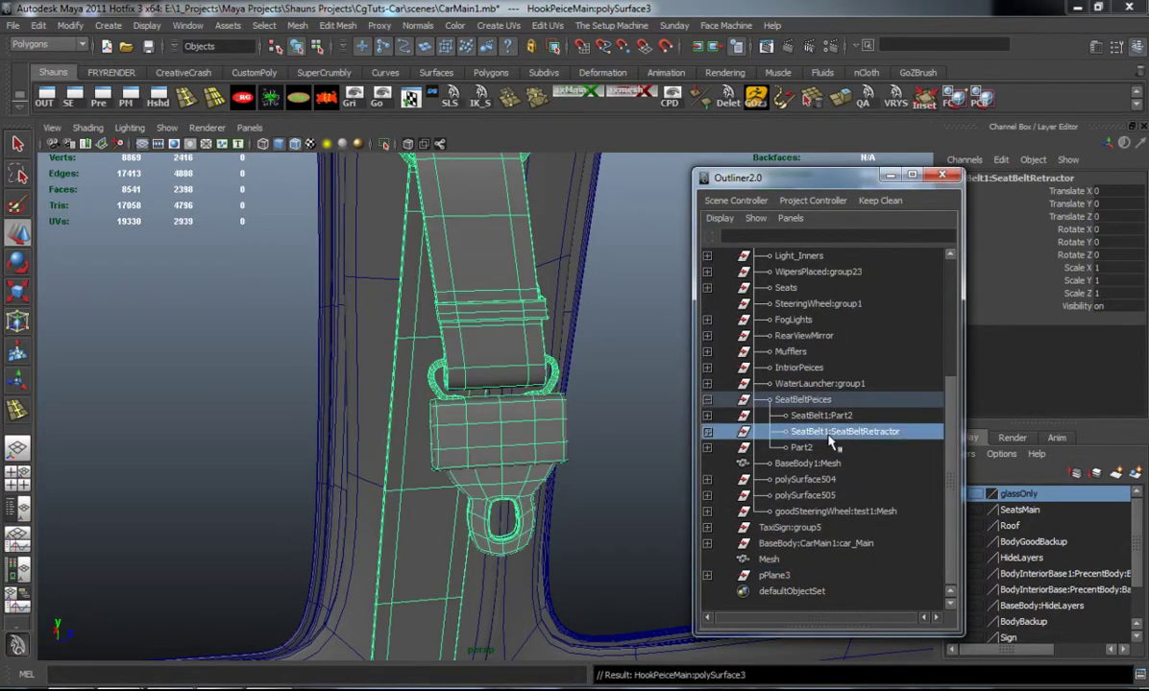
Step: Rename the SeatBelt1:SeatBeltRetractor group as SeatBeltDriverS6ide
{"action": "right_click_drag", "start_coordinate": [597, 437], "coordinate": [453, 461], "text": "alt"}
{"action": "left_click_drag", "start_coordinate": [453, 461], "coordinate": [317, 466], "text": "alt"}
{"action": "middle_click_drag", "start_coordinate": [318, 467], "coordinate": [415, 329], "text": "alt"}
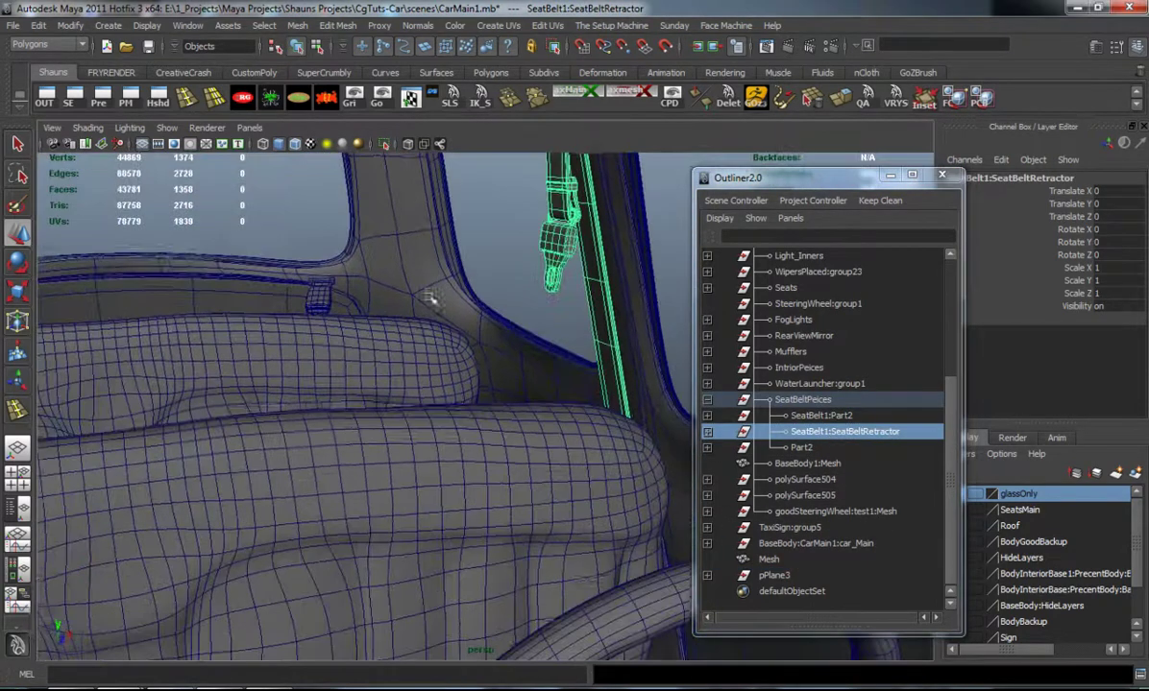
{"action": "left_click_drag", "start_coordinate": [415, 329], "coordinate": [642, 384], "text": "alt"}
{"action": "double_click", "coordinate": [822, 434]}
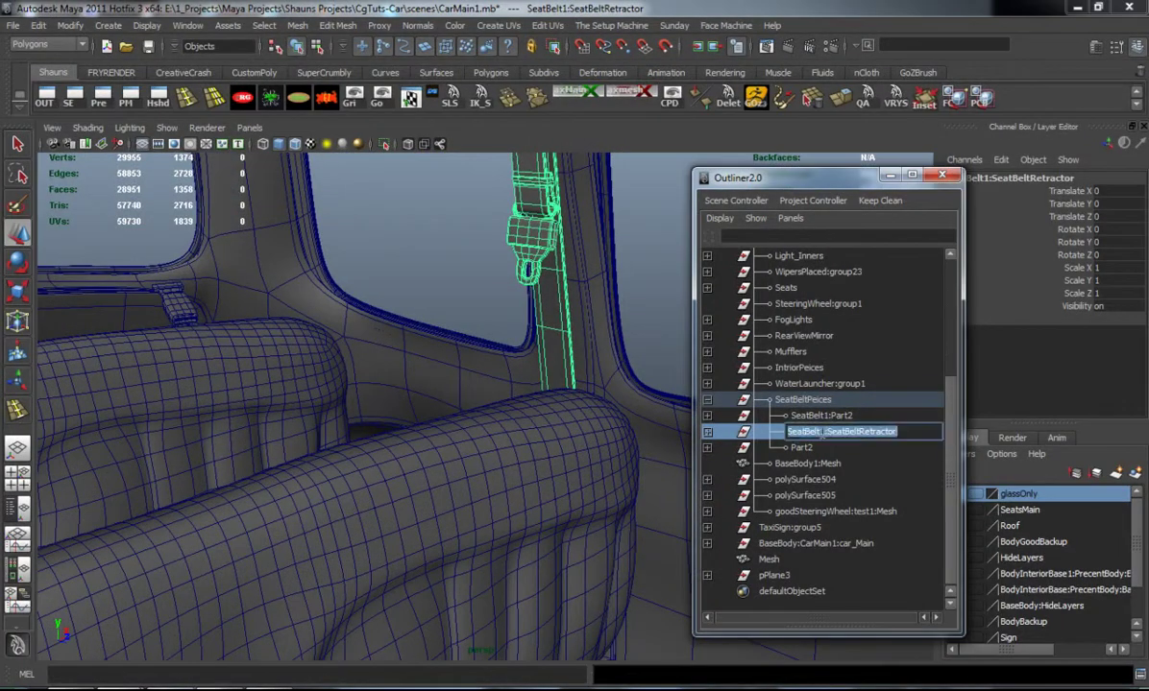
{"action": "type", "text": "SeatBelt"}
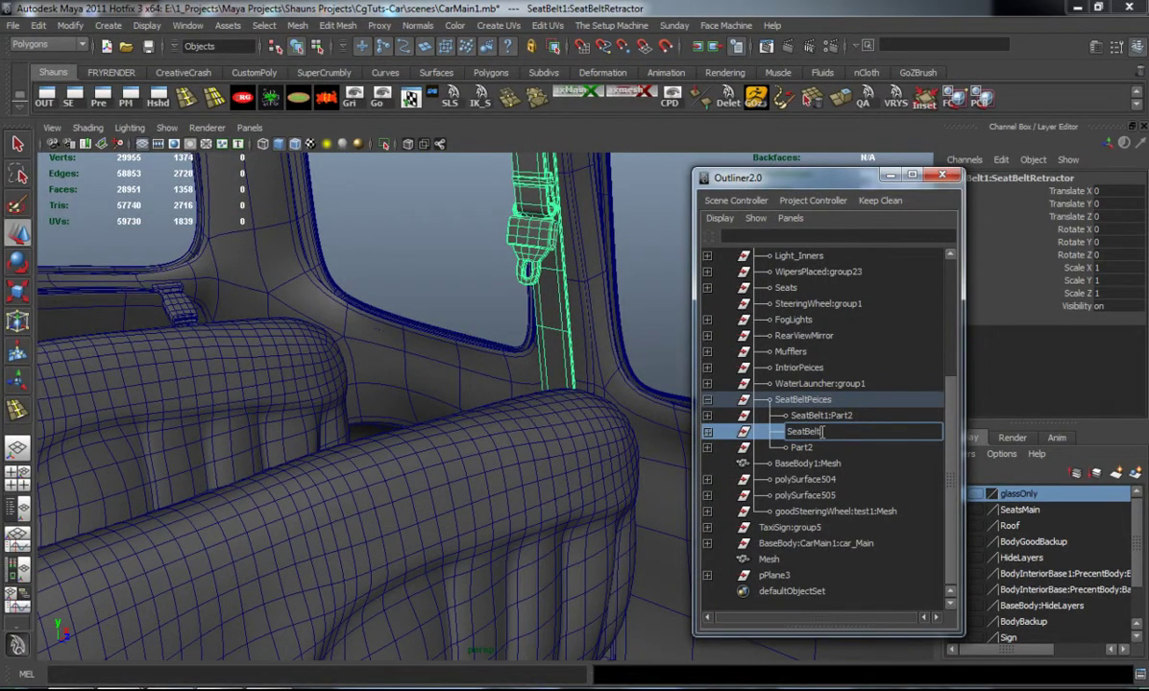
{"action": "type", "text": "DriverSide"}
{"action": "key", "text": "Return"}
Step: Collapse SeatBeltPeices, center the pivot of the selected SeatBeltDriverS6ide group and minimize the Outliner
{"action": "left_click", "coordinate": [805, 414]}
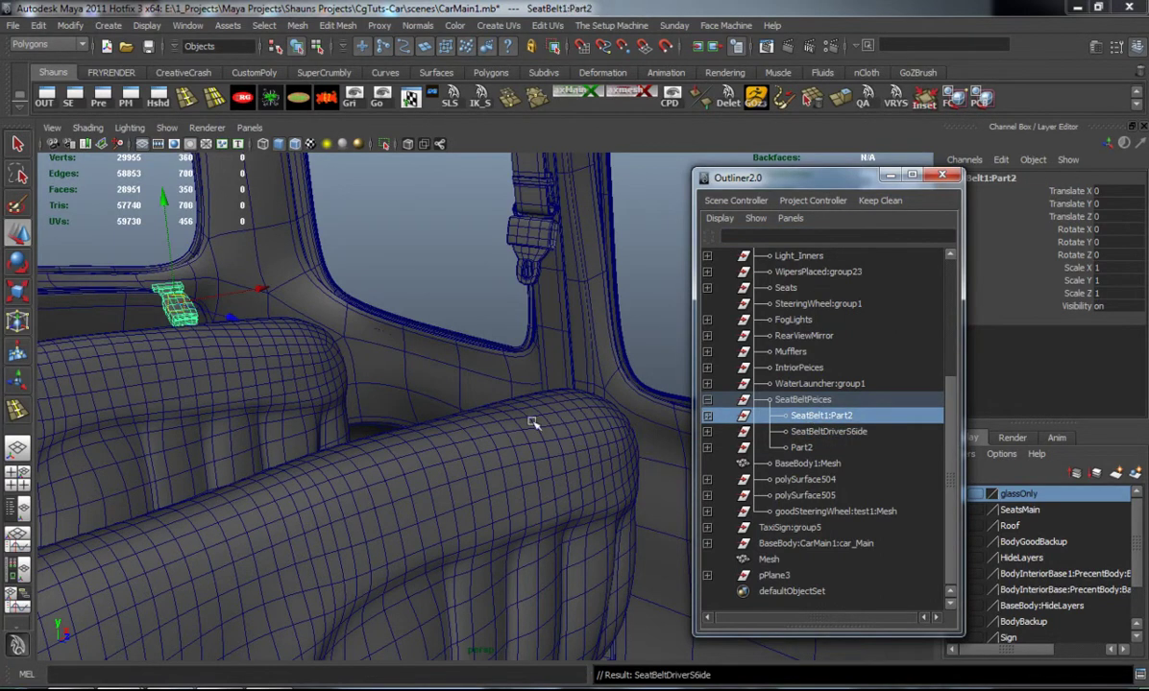
{"action": "left_click", "coordinate": [796, 432]}
{"action": "left_click", "coordinate": [708, 400]}
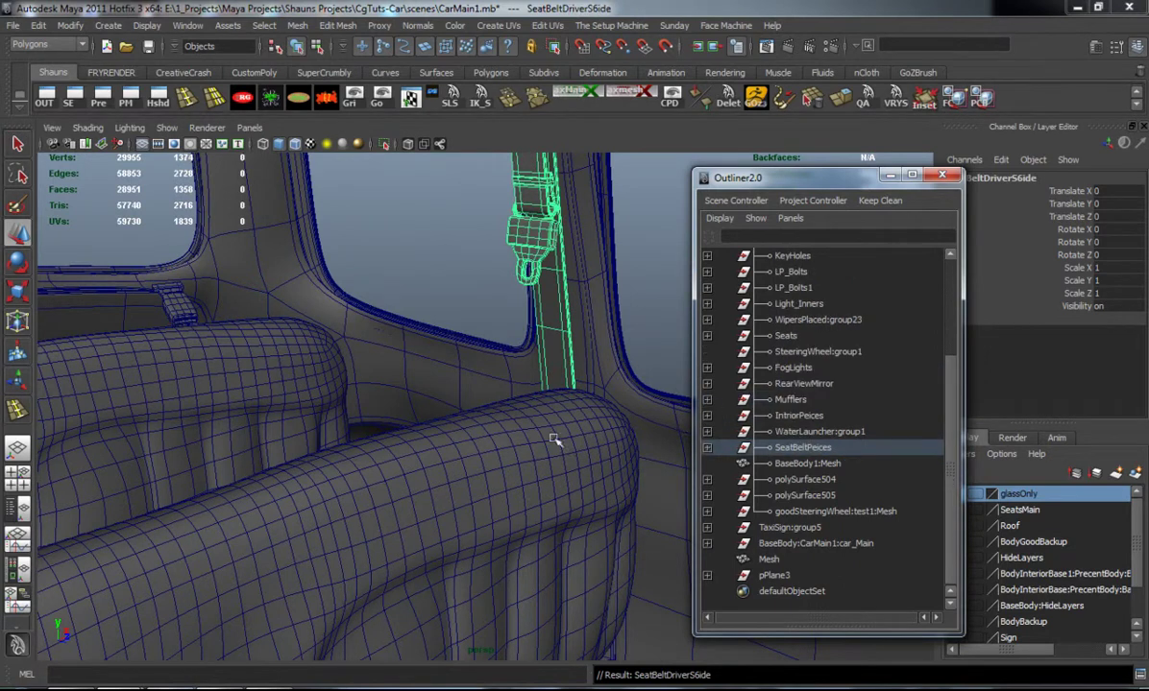
{"action": "left_click_drag", "start_coordinate": [535, 439], "coordinate": [419, 377], "text": "alt"}
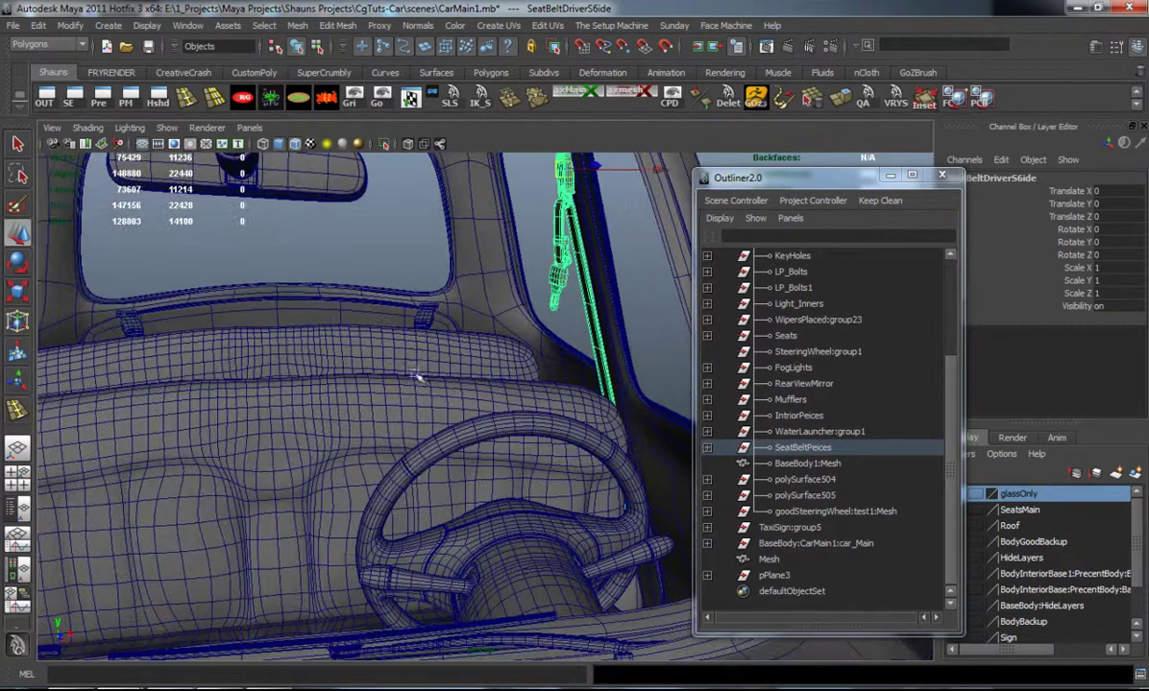
{"action": "left_click", "coordinate": [329, 99]}
{"action": "left_click", "coordinate": [890, 177]}
{"action": "left_click_drag", "start_coordinate": [441, 324], "coordinate": [575, 339], "text": "alt"}
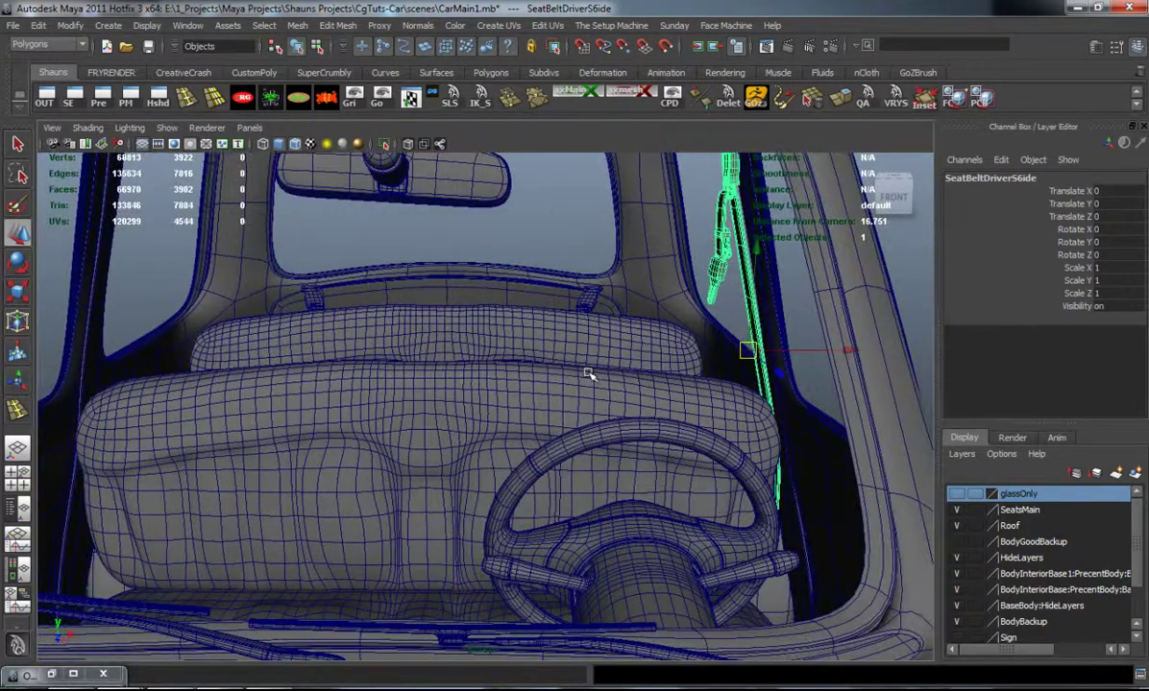
Step: Duplicate the driver-side belt, mirror it with Scale X -1 and place it on the opposite side at Translate X about -12.241
{"action": "key", "text": "ctrl+d"}
{"action": "left_click_drag", "start_coordinate": [810, 353], "coordinate": [379, 351]}
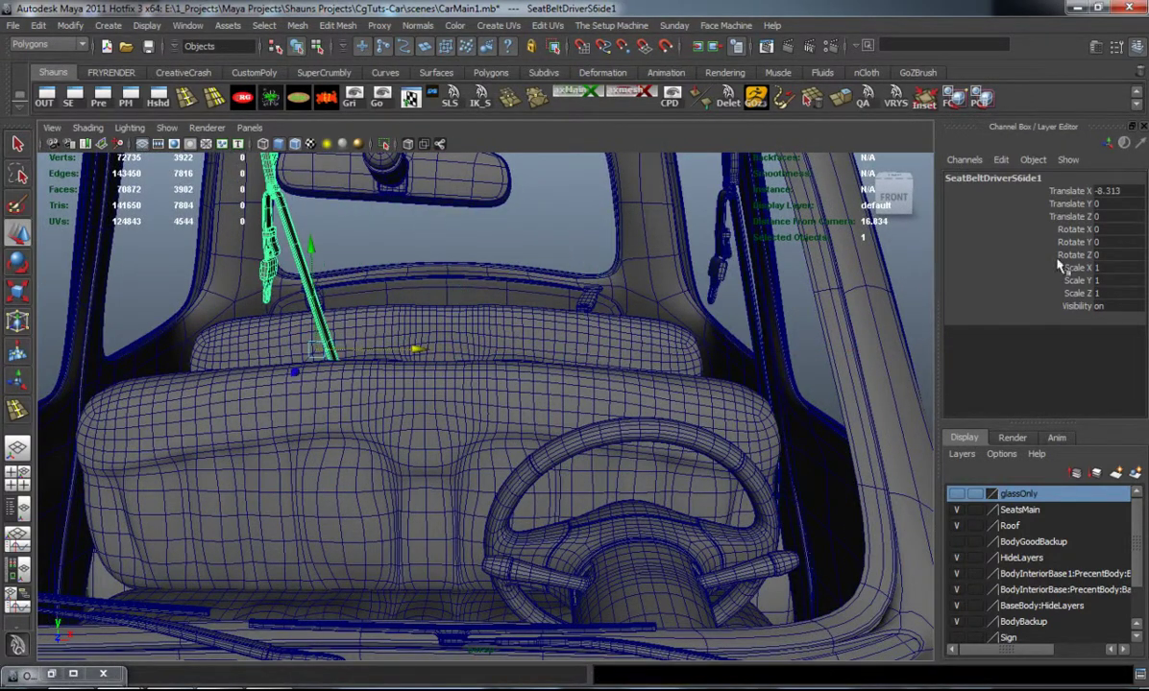
{"action": "double_click", "coordinate": [1113, 268]}
{"action": "type", "text": "-1"}
{"action": "key", "text": "Return"}
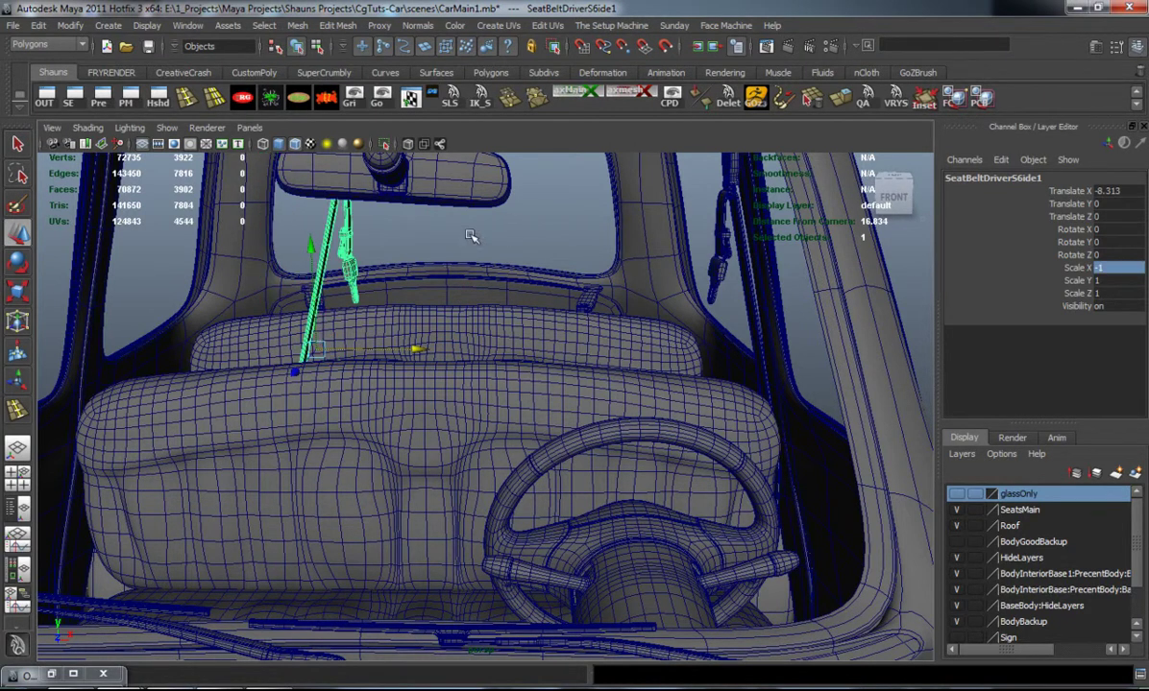
{"action": "left_click_drag", "start_coordinate": [483, 248], "coordinate": [372, 442], "text": "alt"}
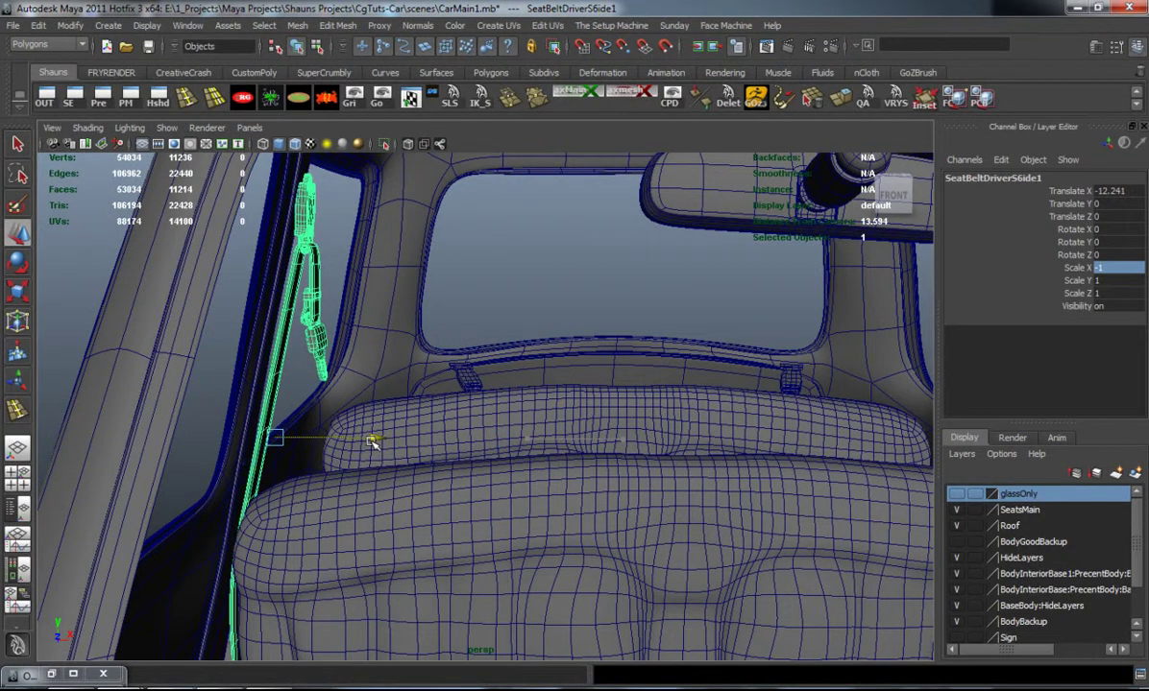
{"action": "left_click", "coordinate": [538, 273]}
Step: Examine both seat belts inside the cabin and the whole car from the front
{"action": "left_click_drag", "start_coordinate": [494, 336], "coordinate": [646, 348], "text": "alt"}
{"action": "middle_click_drag", "start_coordinate": [646, 347], "coordinate": [394, 411], "text": "alt"}
{"action": "left_click_drag", "start_coordinate": [394, 411], "coordinate": [417, 457], "text": "alt"}
{"action": "middle_click_drag", "start_coordinate": [417, 457], "coordinate": [398, 249], "text": "alt"}
{"action": "left_click_drag", "start_coordinate": [398, 249], "coordinate": [418, 329], "text": "alt"}
{"action": "right_click_drag", "start_coordinate": [417, 329], "coordinate": [544, 441], "text": "alt"}
{"action": "left_click_drag", "start_coordinate": [544, 442], "coordinate": [329, 335], "text": "alt"}
{"action": "middle_click_drag", "start_coordinate": [330, 335], "coordinate": [368, 380], "text": "alt"}
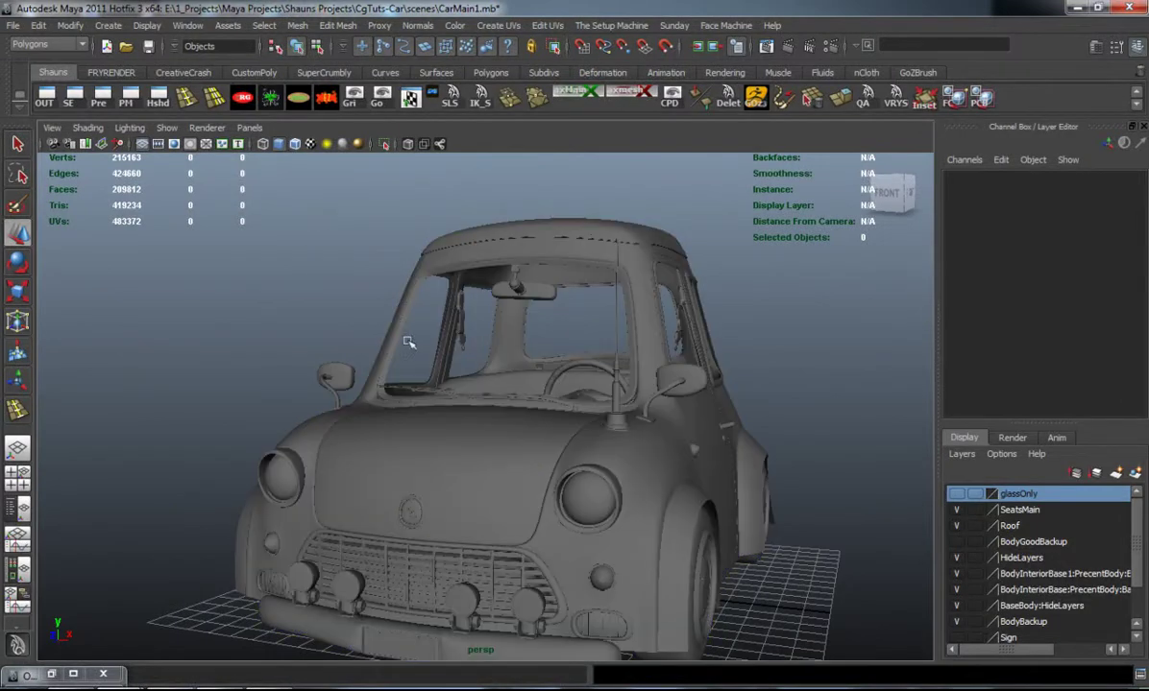